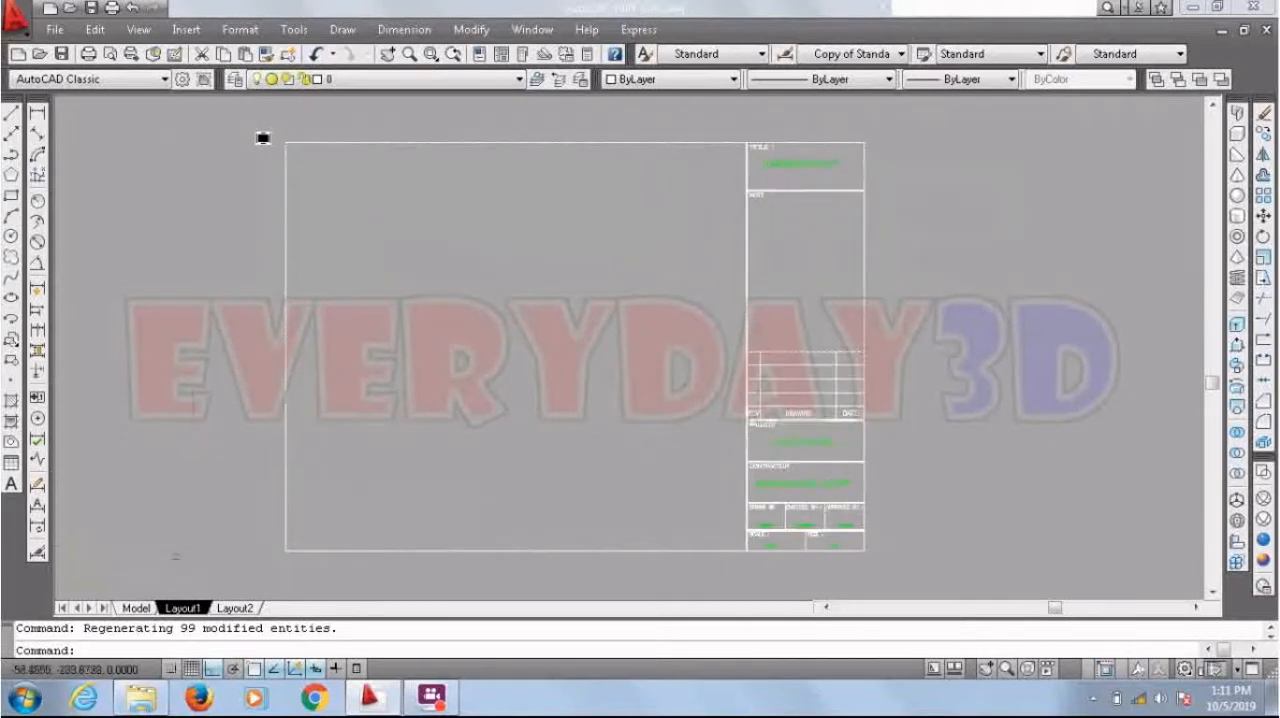
Step: Switch to model space and split it into two vertical viewports
{"action": "left_click", "coordinate": [136, 608]}
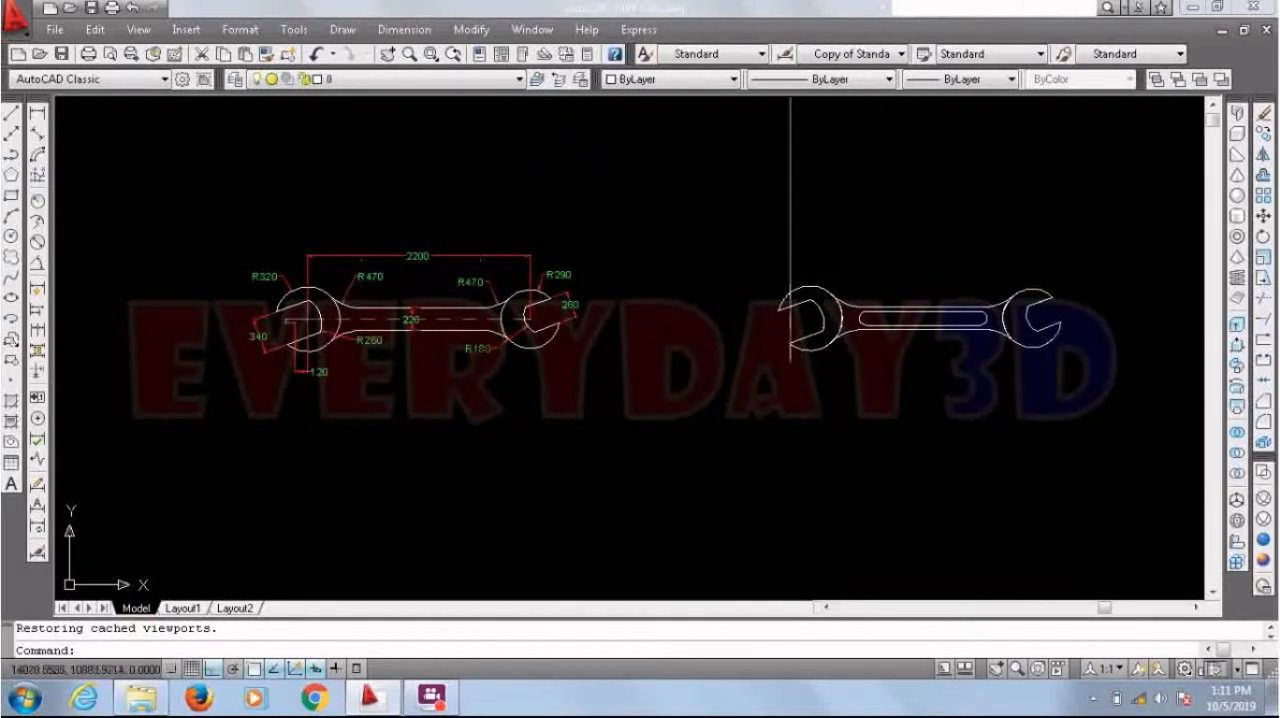
{"action": "left_click", "coordinate": [138, 29]}
{"action": "mouse_move", "coordinate": [195, 252]}
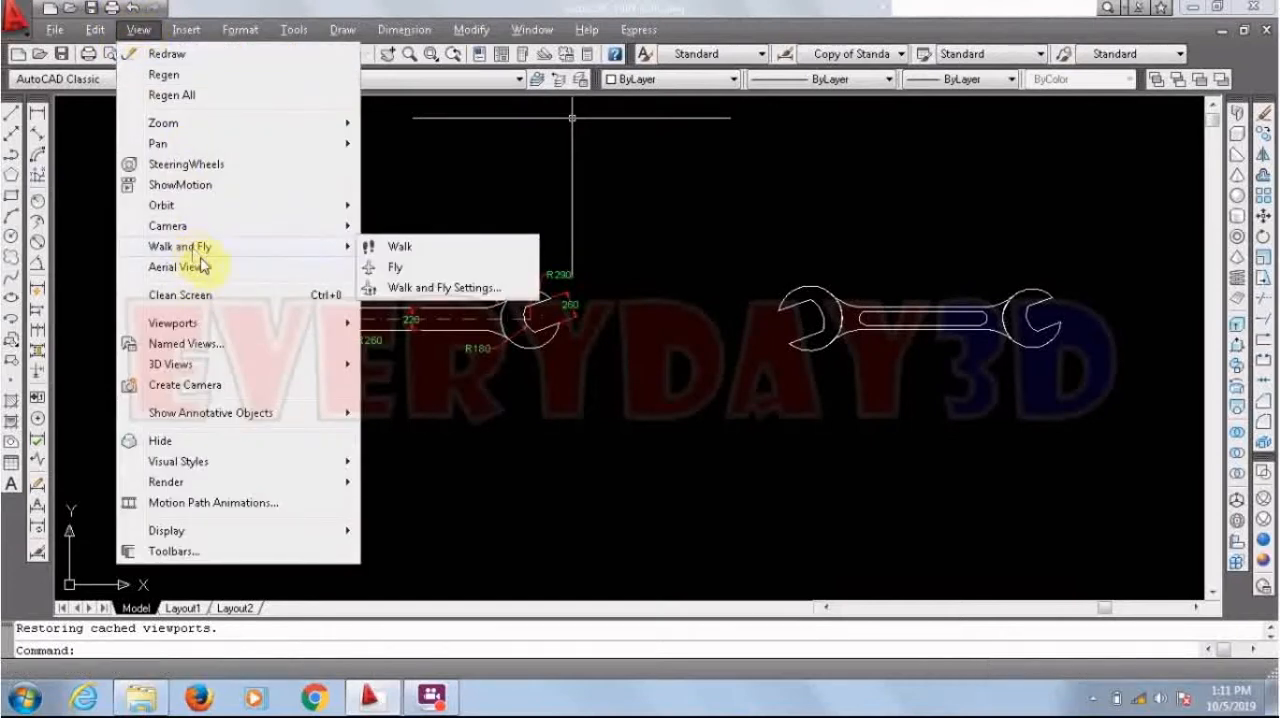
{"action": "mouse_move", "coordinate": [340, 324]}
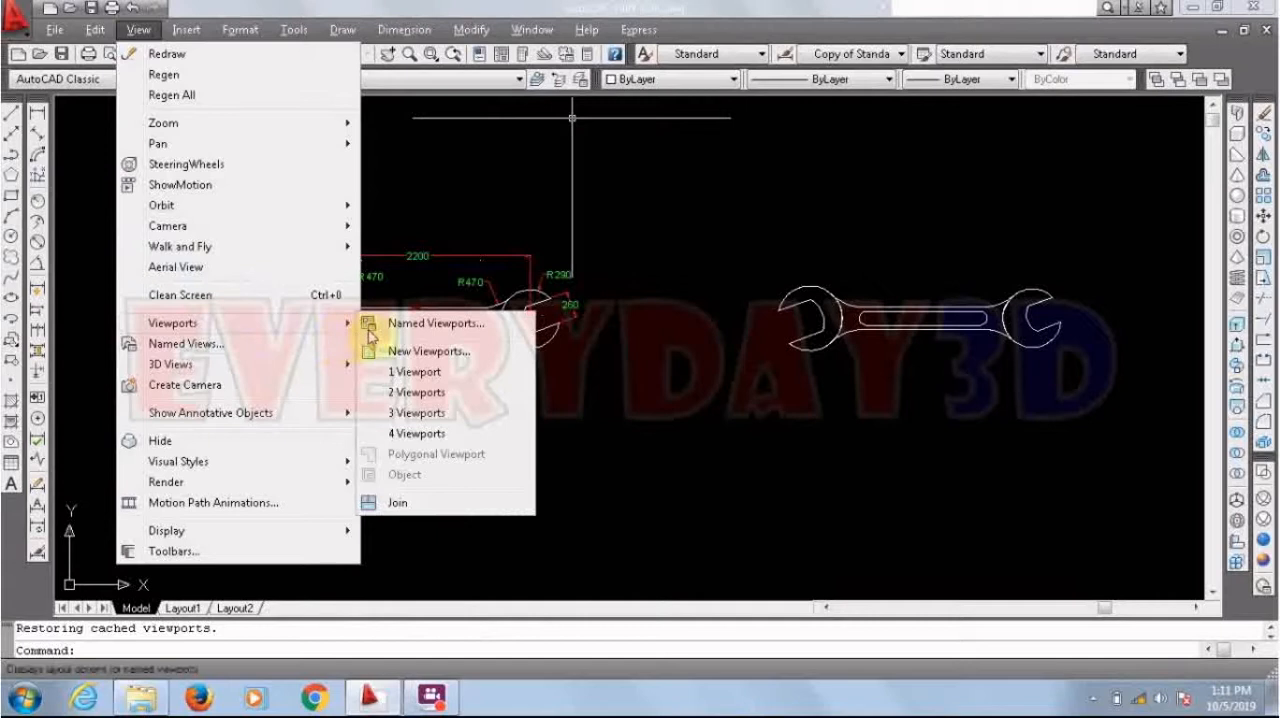
{"action": "left_click", "coordinate": [416, 395]}
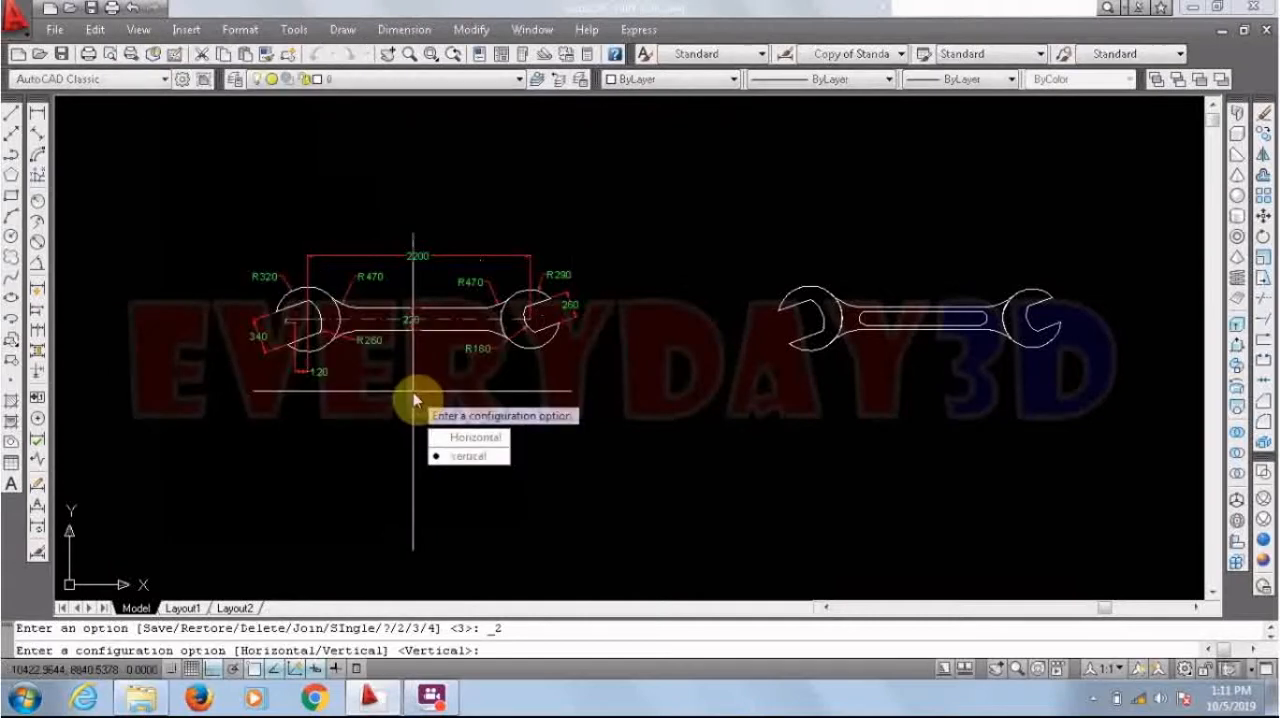
{"action": "left_click", "coordinate": [452, 452]}
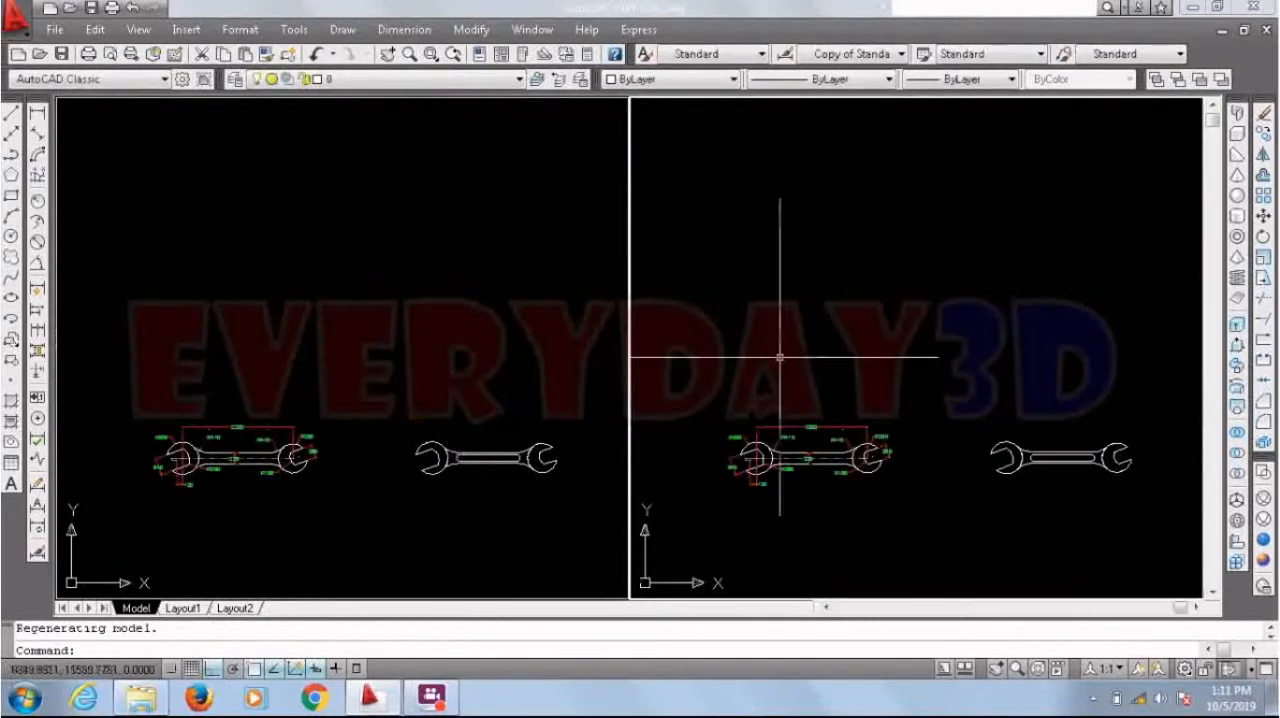
Step: Frame the dimensioned wrench in the left viewport and the undimensioned wrench in the right viewport
{"action": "left_click", "coordinate": [240, 335]}
{"action": "scroll", "coordinate": [233, 440], "scroll_direction": "up", "scroll_amount": 5}
{"action": "scroll", "coordinate": [346, 360], "scroll_direction": "down", "scroll_amount": 2}
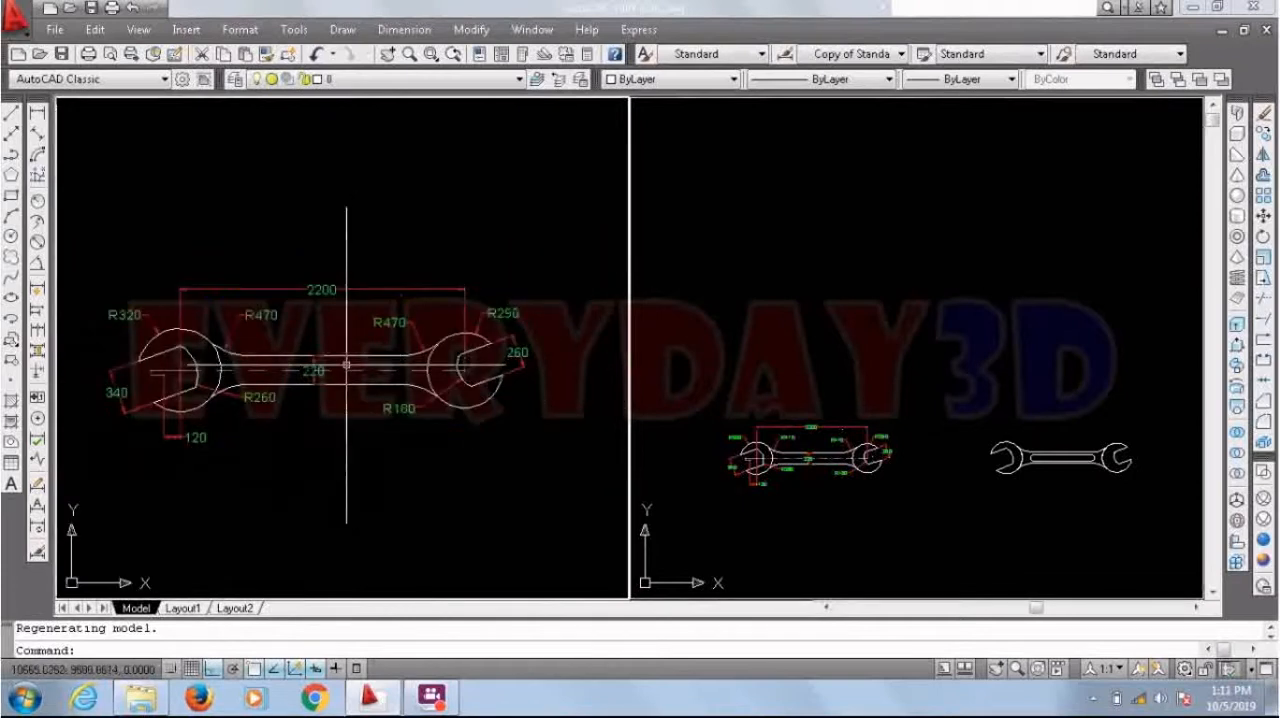
{"action": "left_click", "coordinate": [808, 226]}
{"action": "scroll", "coordinate": [1080, 494], "scroll_direction": "up", "scroll_amount": 6}
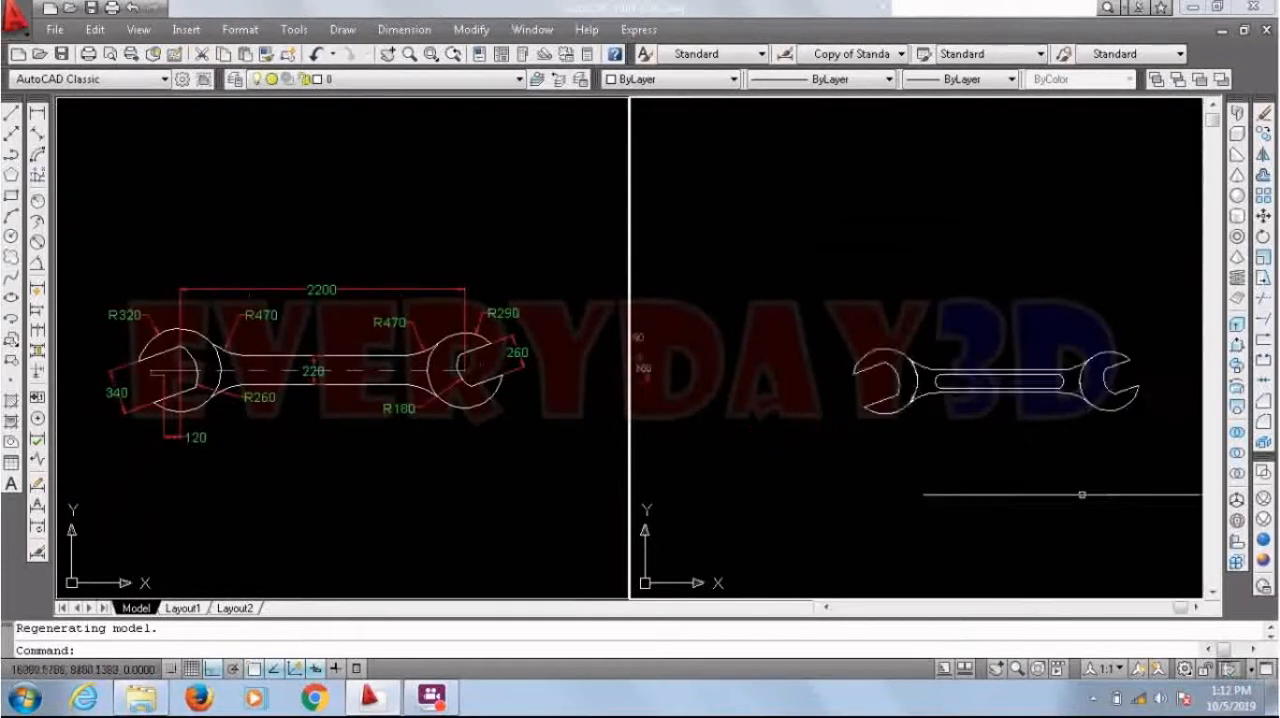
{"action": "scroll", "coordinate": [1128, 431], "scroll_direction": "down", "scroll_amount": 3}
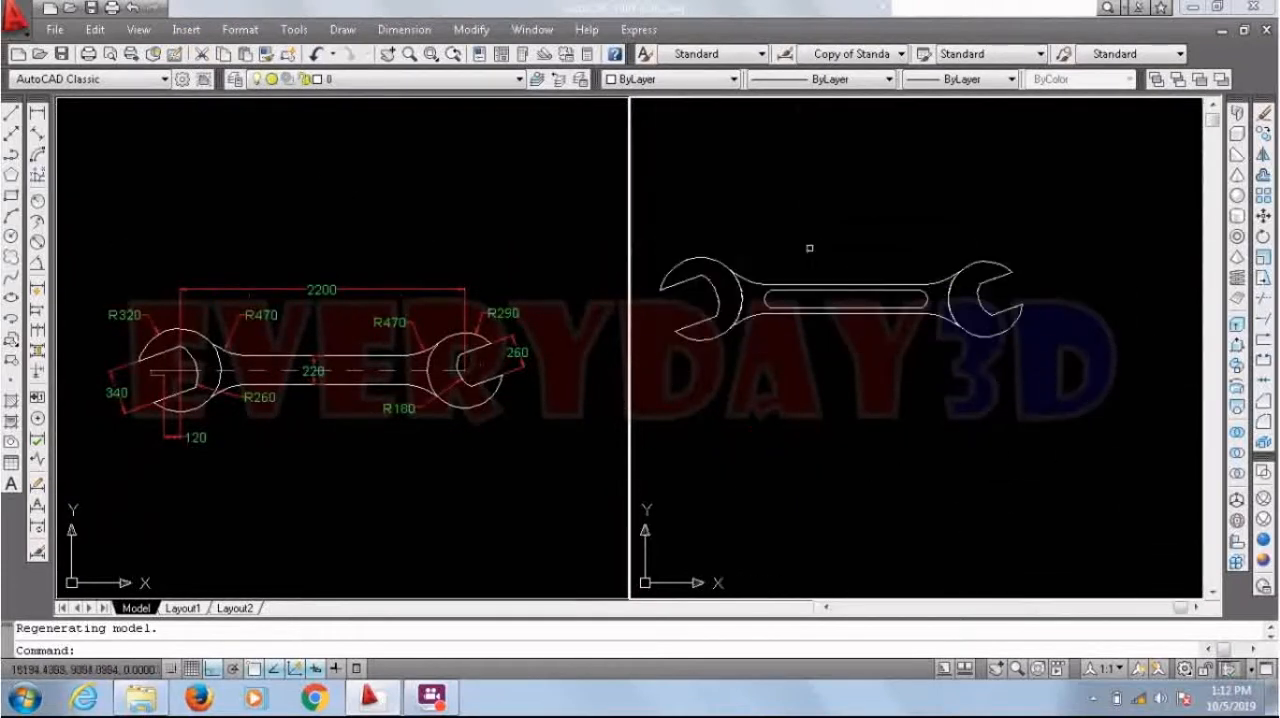
Step: Set the right viewport to SW Isometric, framed on the solid wrench, and shade it with the Conceptual visual style
{"action": "left_click", "coordinate": [137, 29]}
{"action": "mouse_move", "coordinate": [300, 374]}
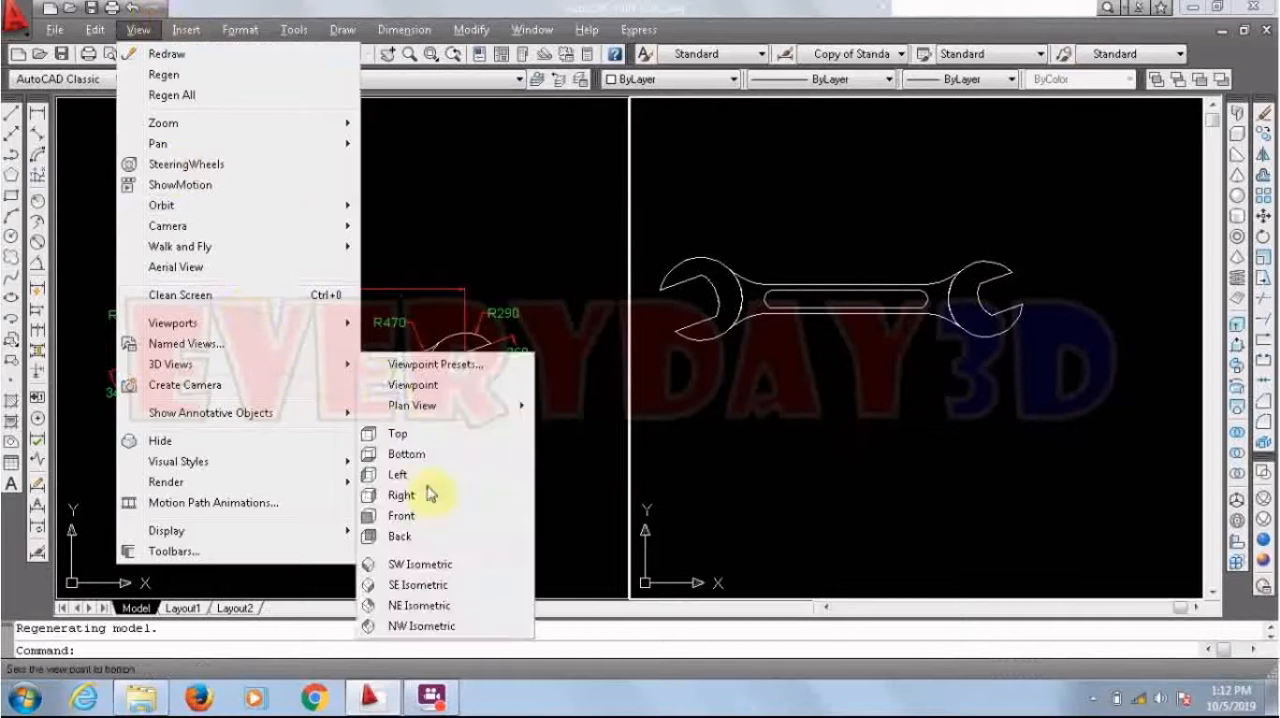
{"action": "left_click", "coordinate": [428, 566]}
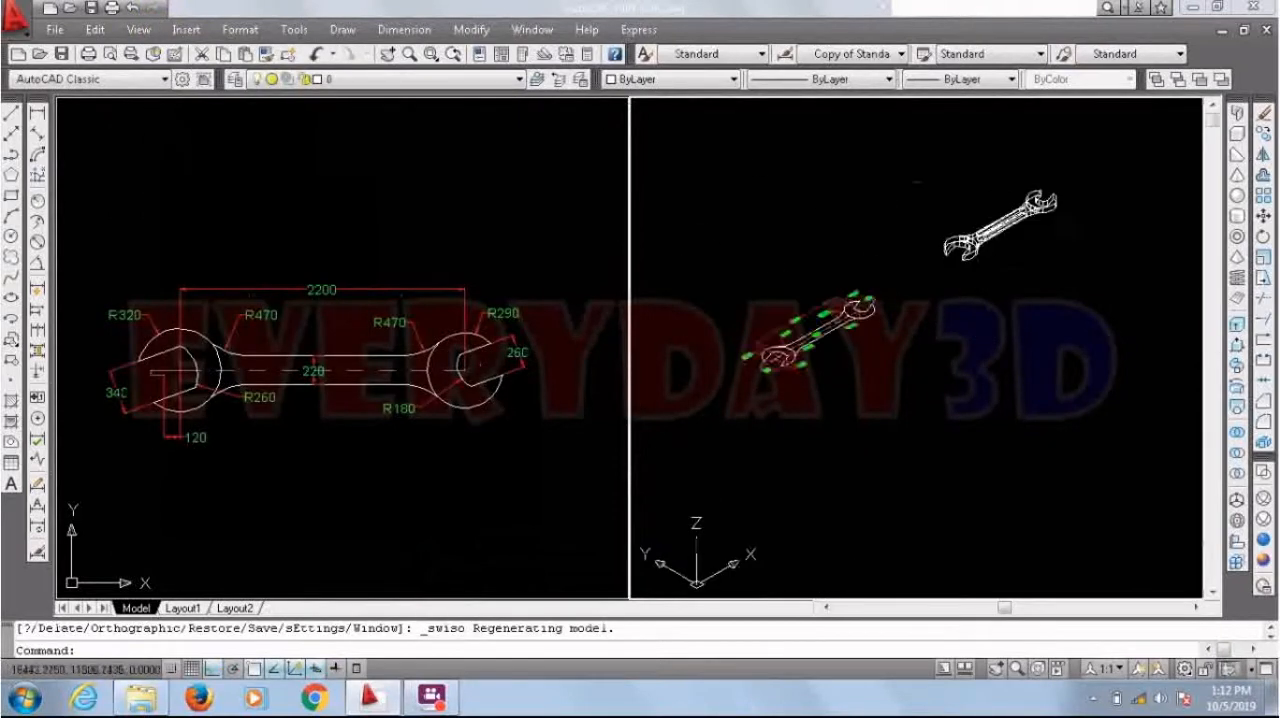
{"action": "scroll", "coordinate": [1085, 193], "scroll_direction": "up", "scroll_amount": 2}
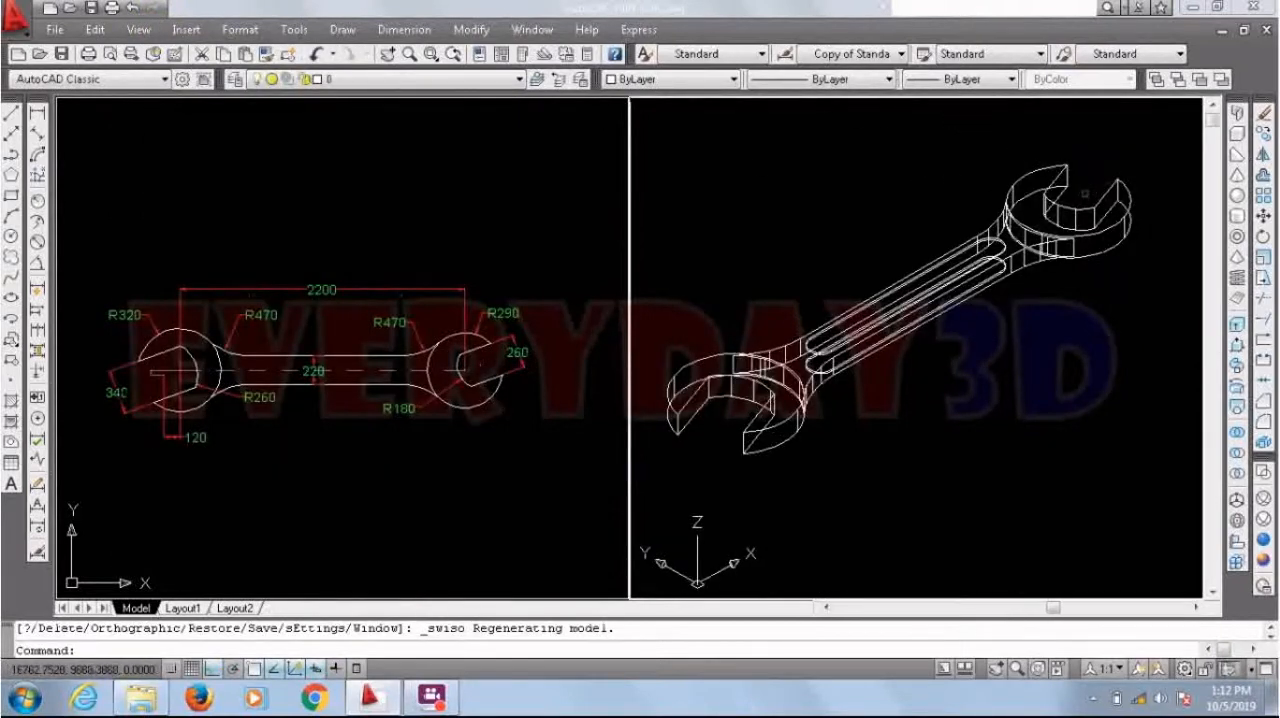
{"action": "left_click", "coordinate": [1265, 543]}
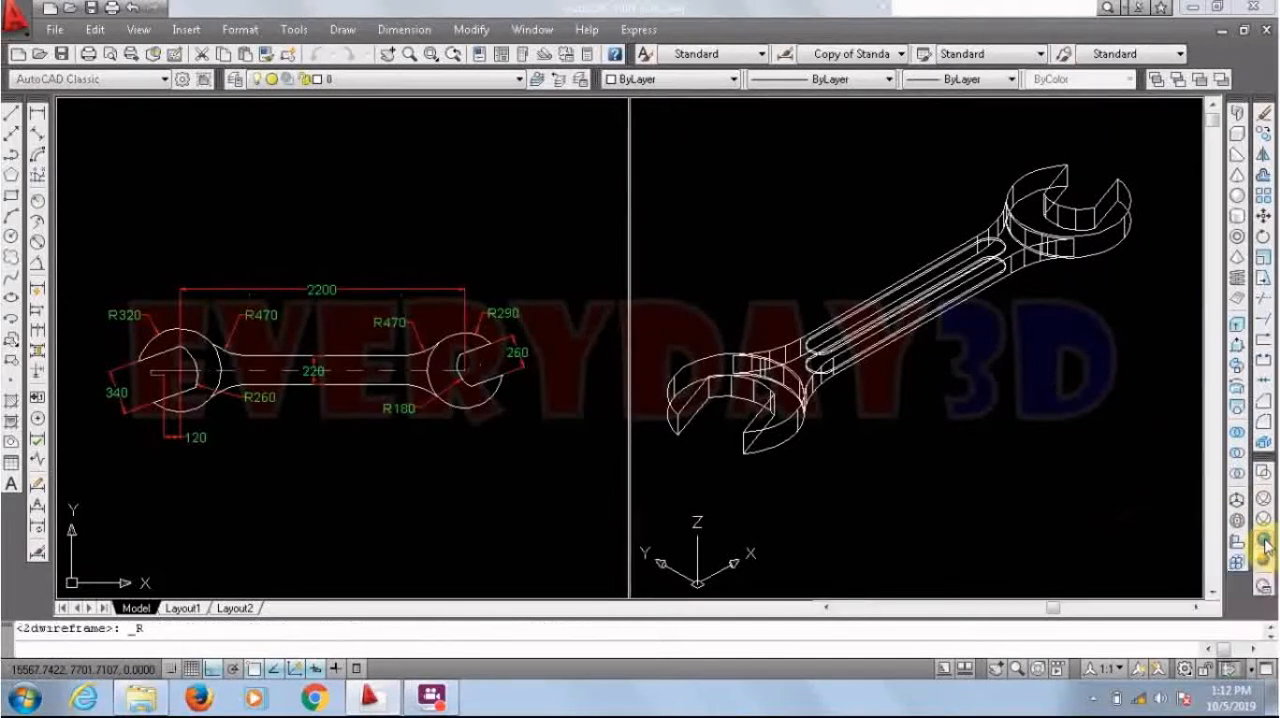
{"action": "left_click", "coordinate": [1265, 562]}
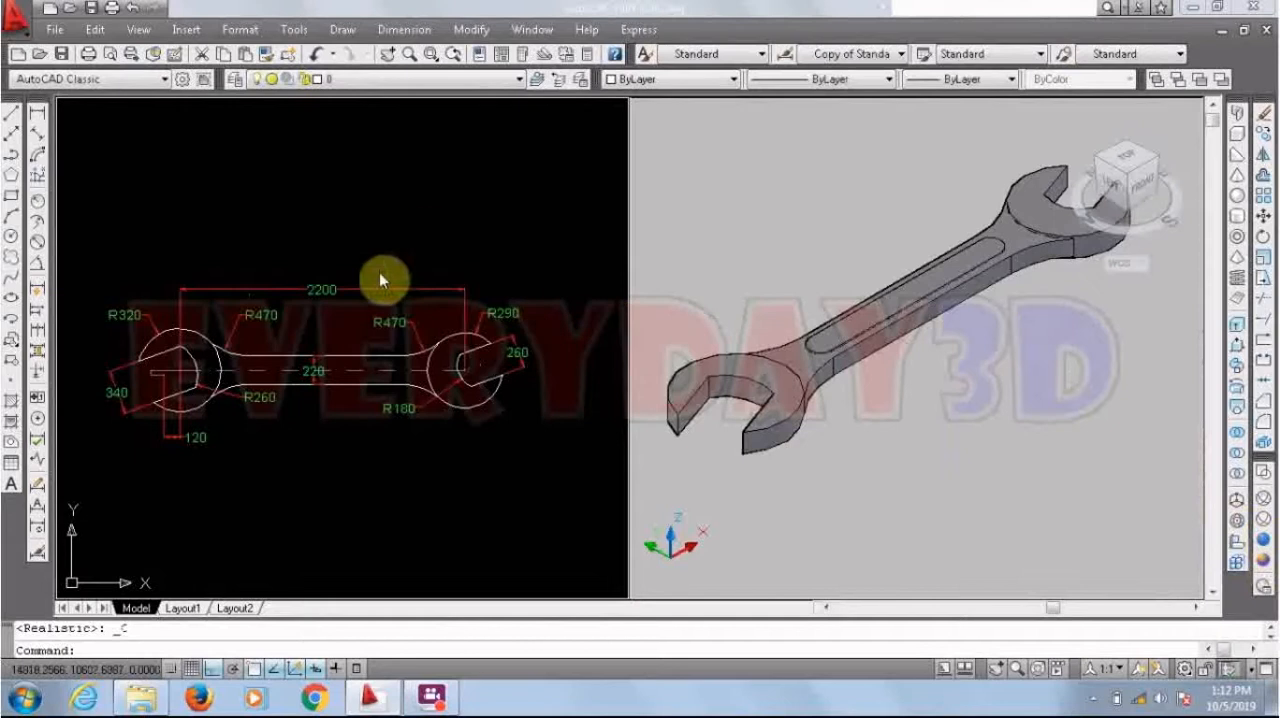
Step: Activate the viewport showing the dimensioned wrench and switch to Layout1
{"action": "left_click", "coordinate": [340, 240]}
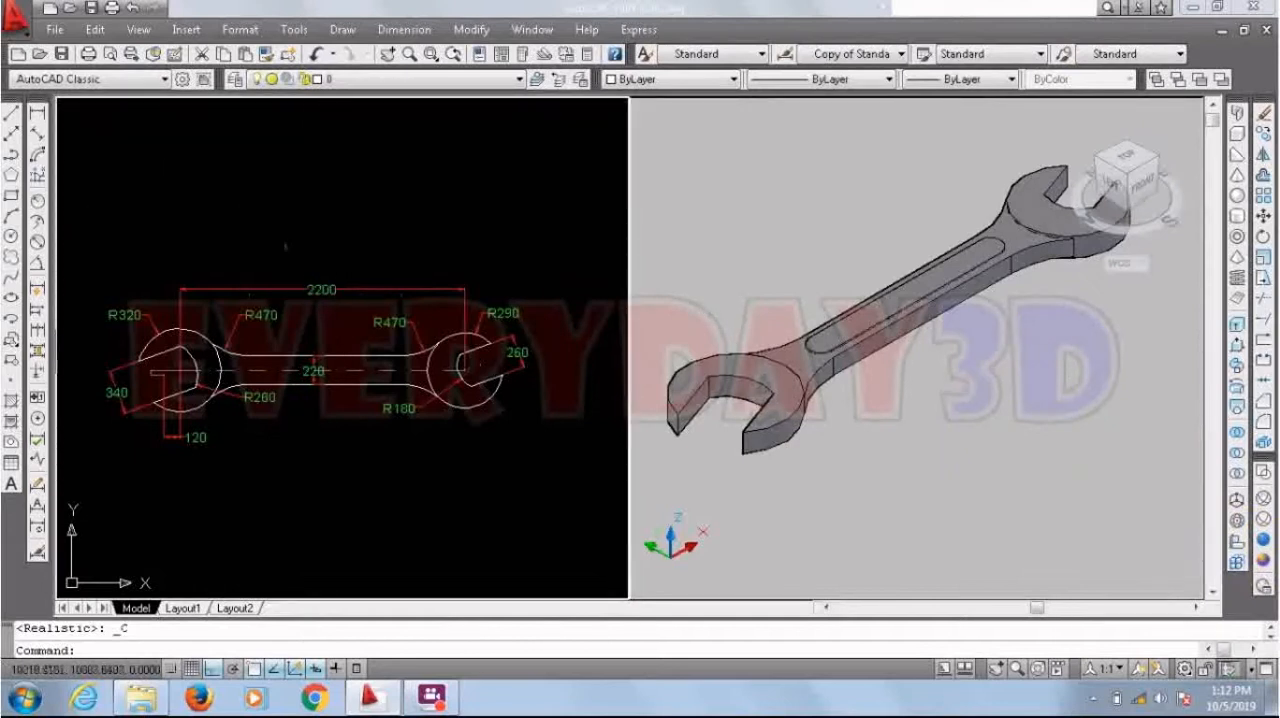
{"action": "left_click", "coordinate": [183, 608]}
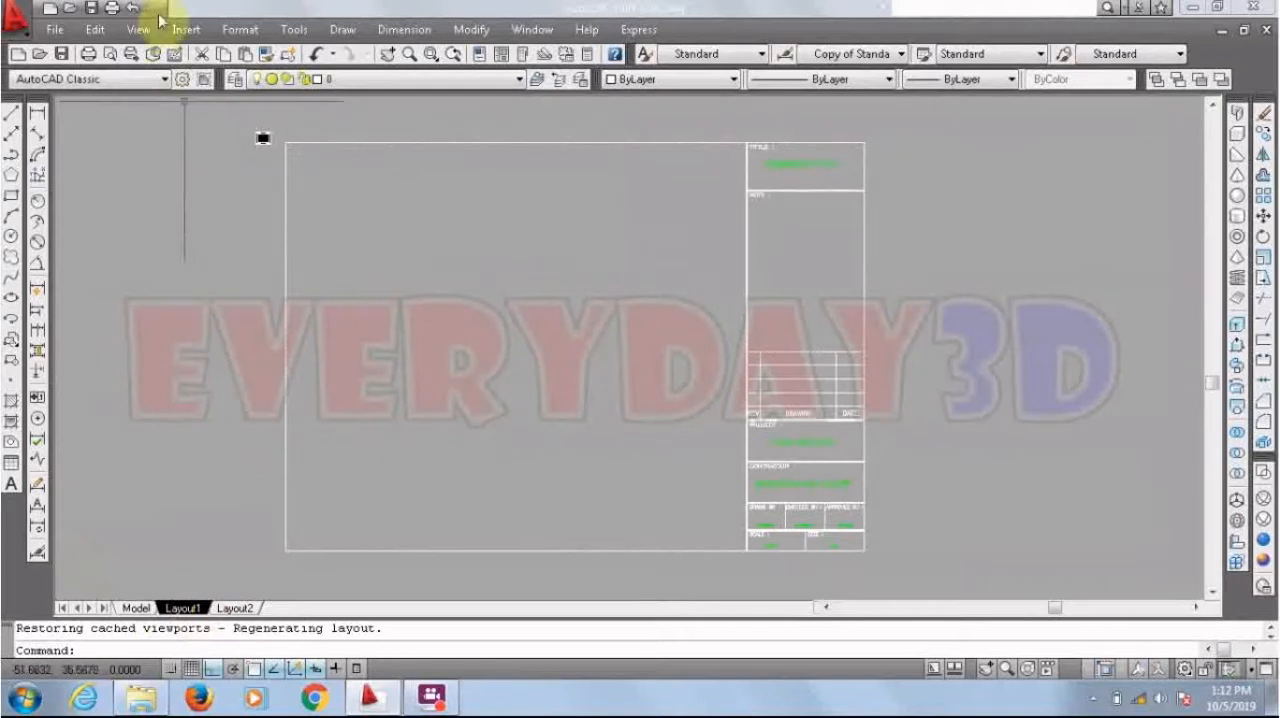
{"action": "left_click", "coordinate": [138, 29]}
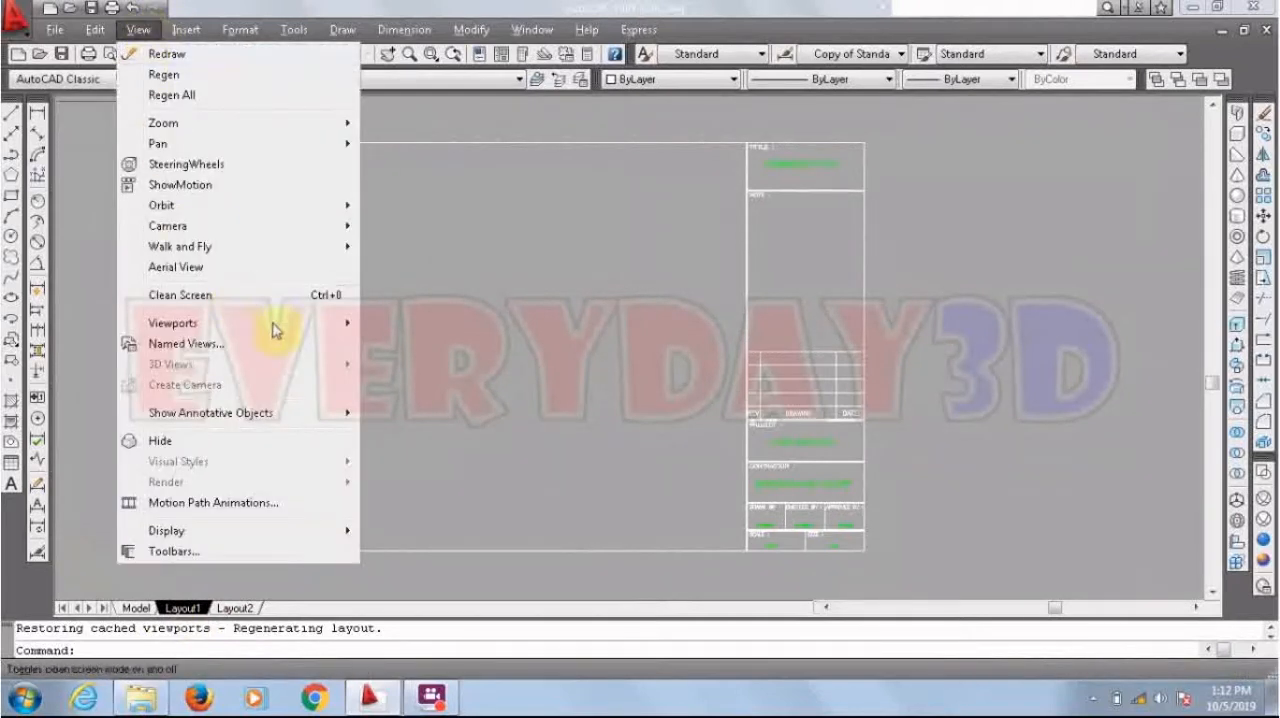
{"action": "mouse_move", "coordinate": [363, 322]}
{"action": "left_click", "coordinate": [400, 374]}
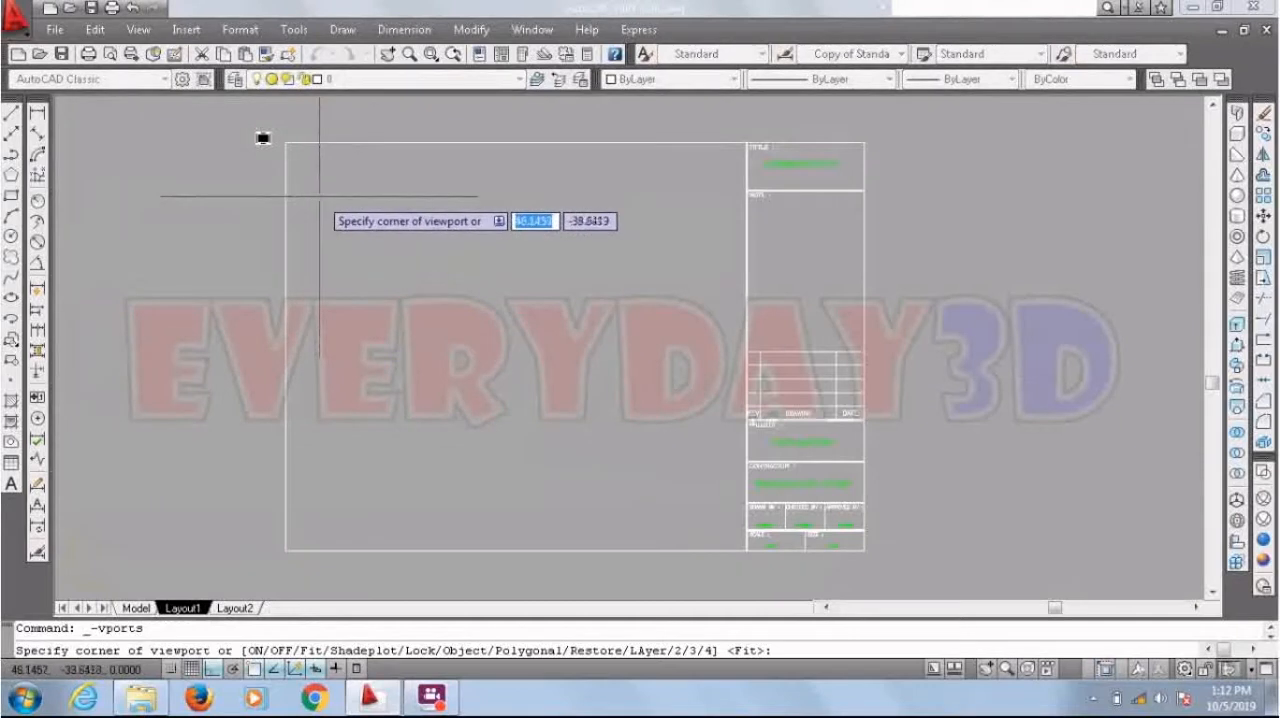
{"action": "left_click", "coordinate": [322, 189]}
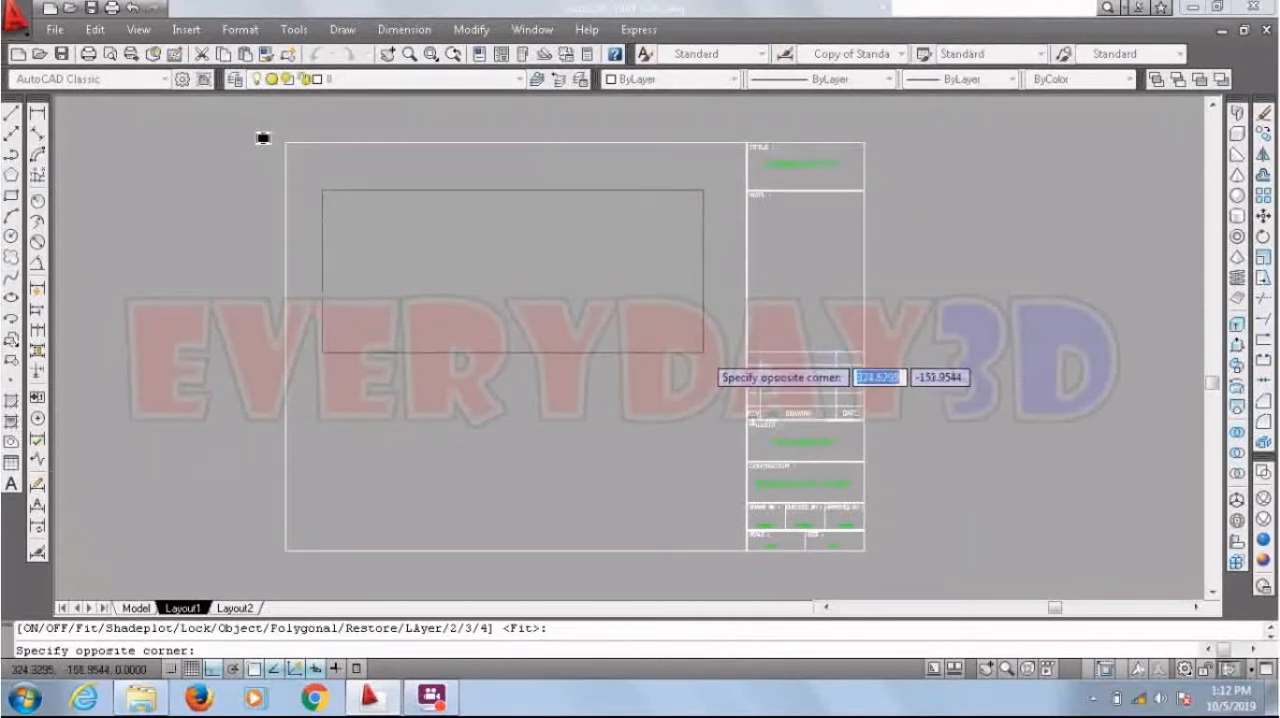
{"action": "key", "text": "Escape"}
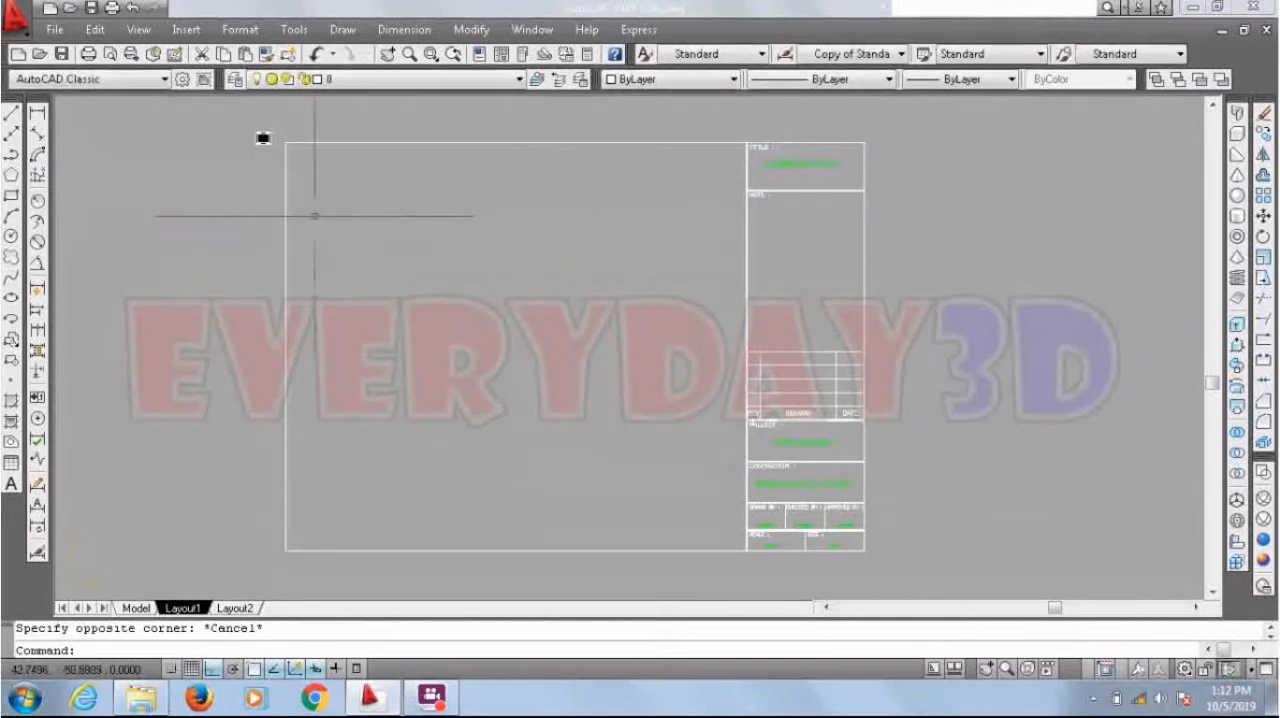
Step: Draw a 250 by 125 rectangle inside the upper part of the layout's drawing frame
{"action": "key", "text": "Return"}
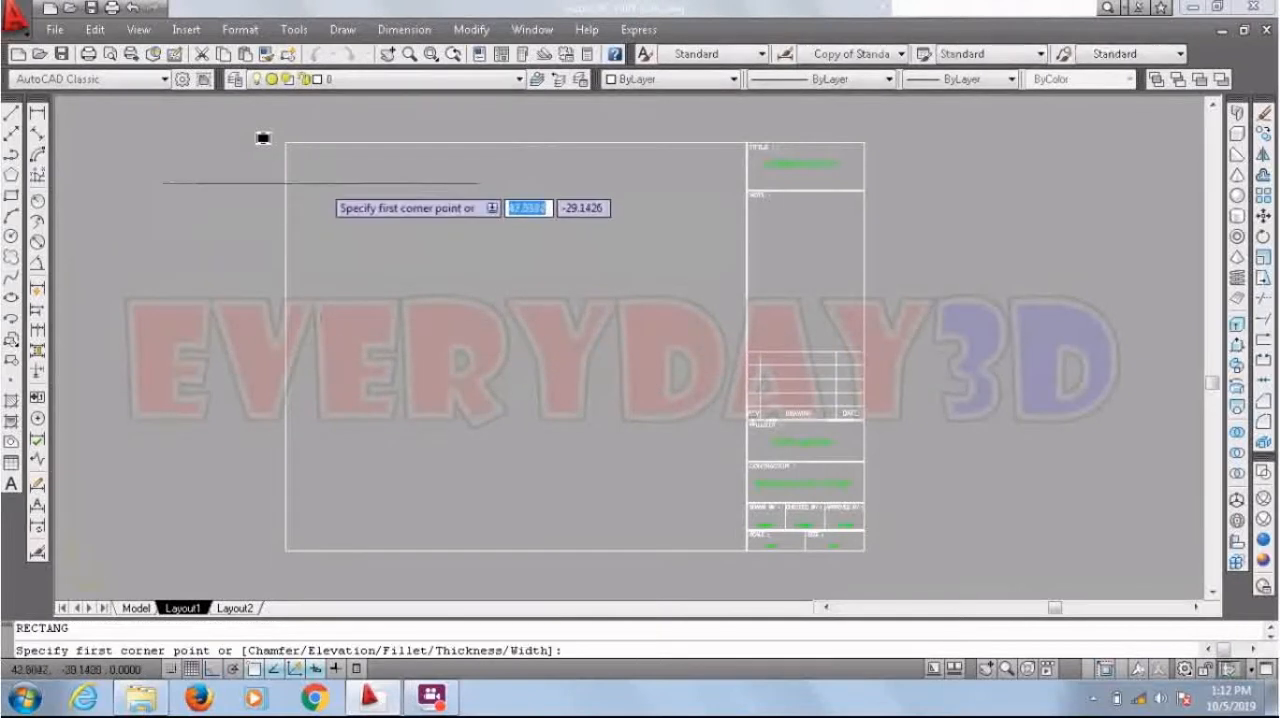
{"action": "left_click", "coordinate": [334, 182]}
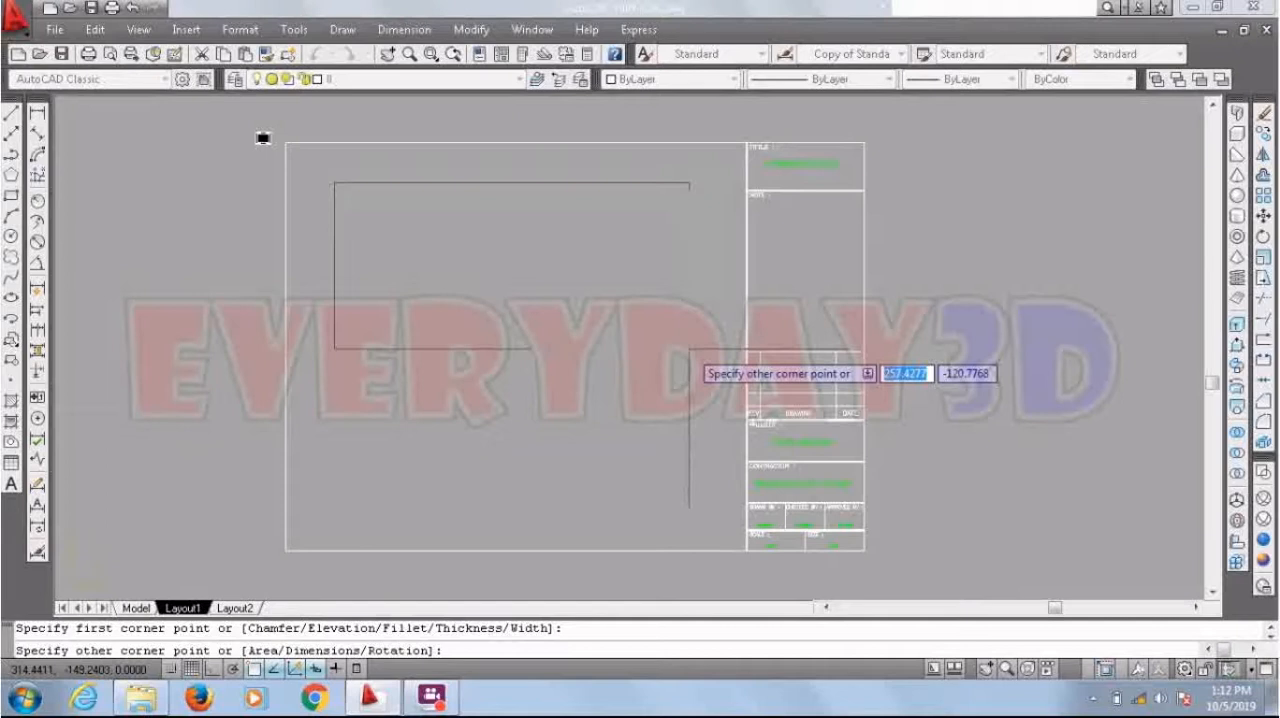
{"action": "type", "text": "2"}
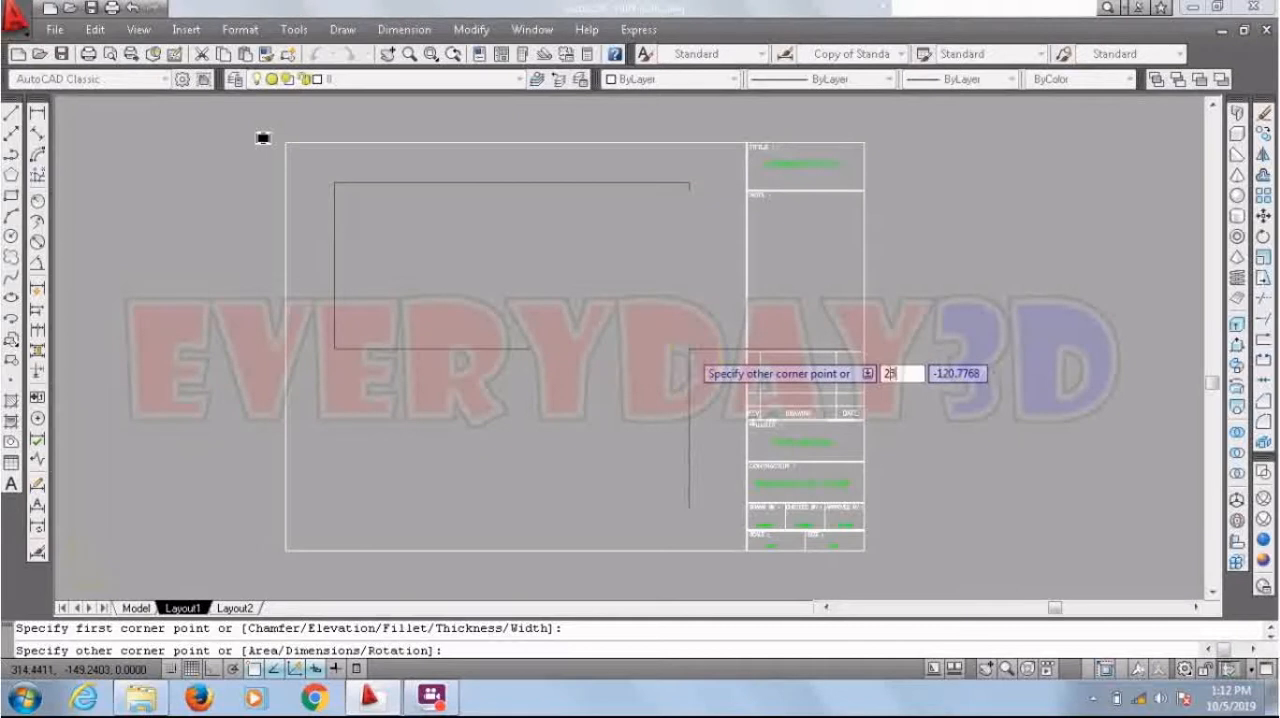
{"action": "type", "text": "50"}
{"action": "key", "text": "Tab"}
{"action": "type", "text": "-"}
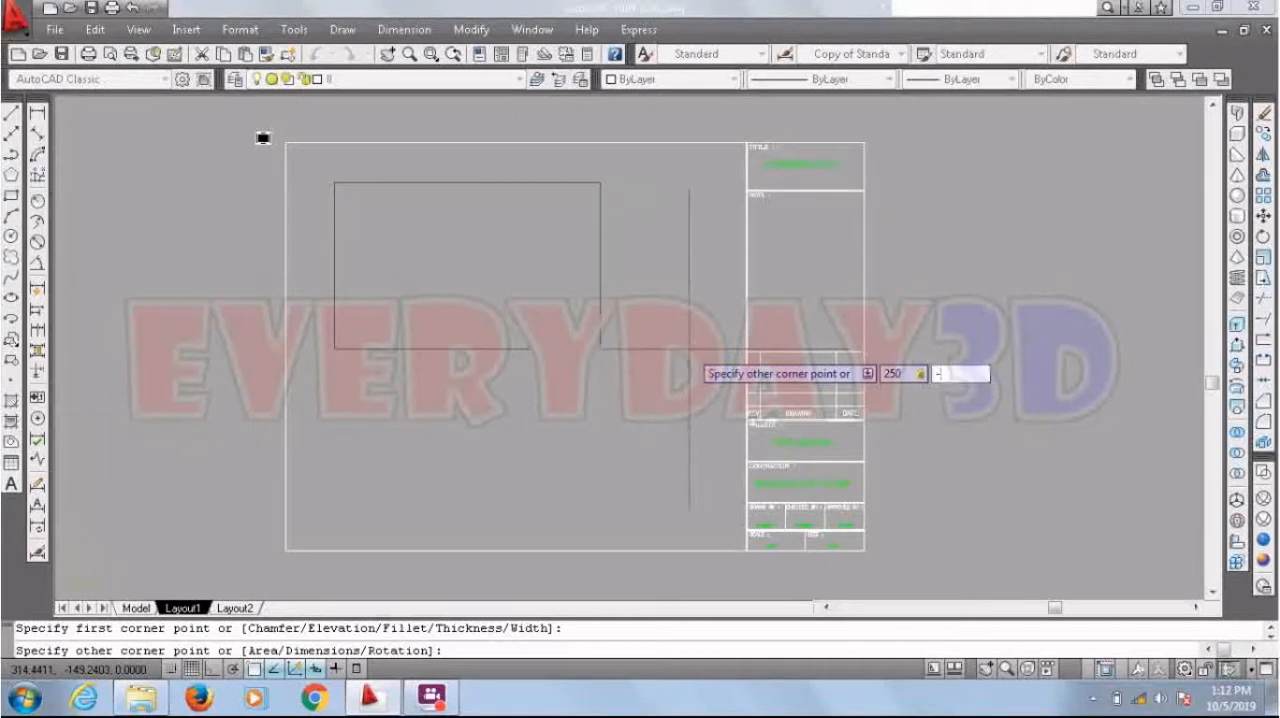
{"action": "type", "text": "125"}
{"action": "key", "text": "Return"}
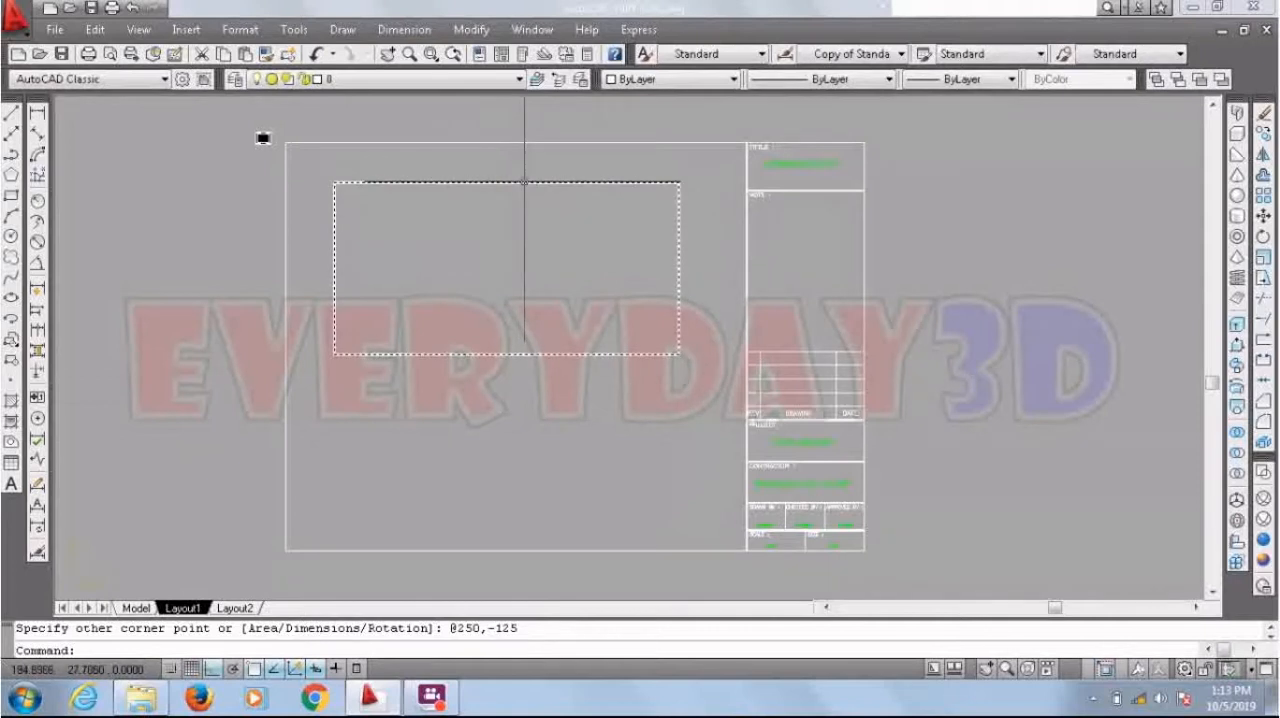
{"action": "mouse_move", "coordinate": [524, 182]}
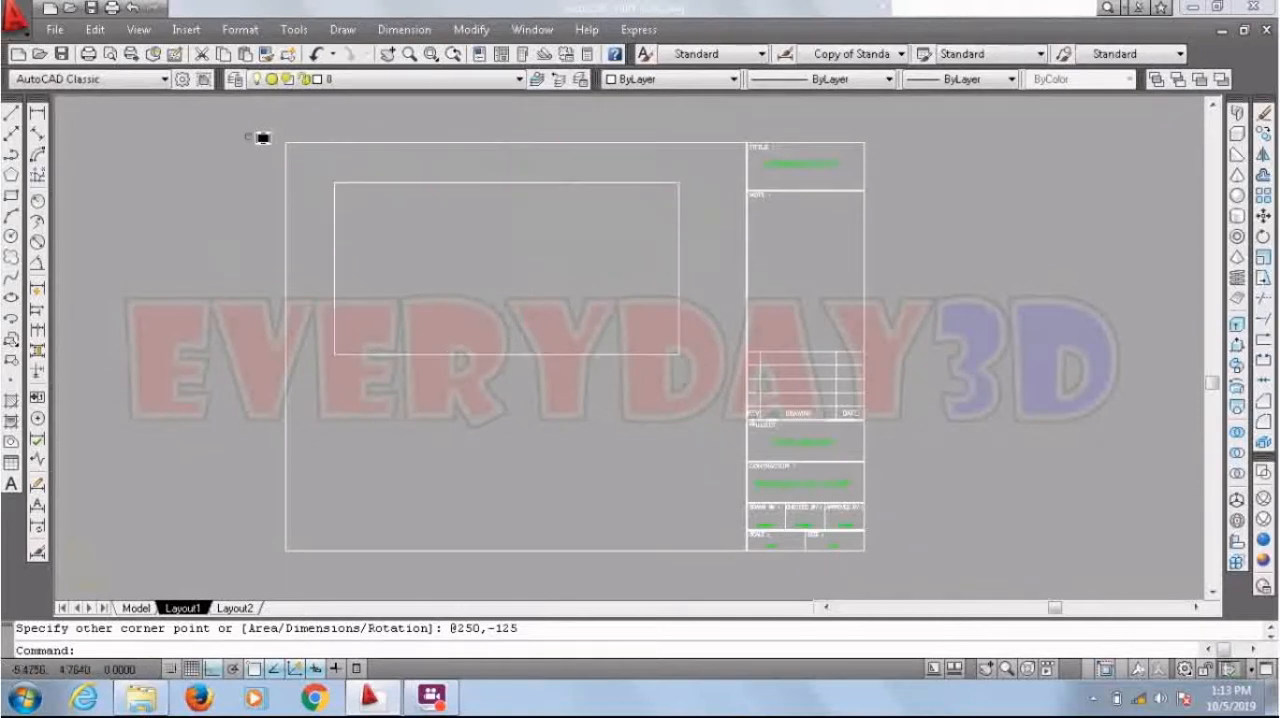
{"action": "left_click", "coordinate": [138, 29]}
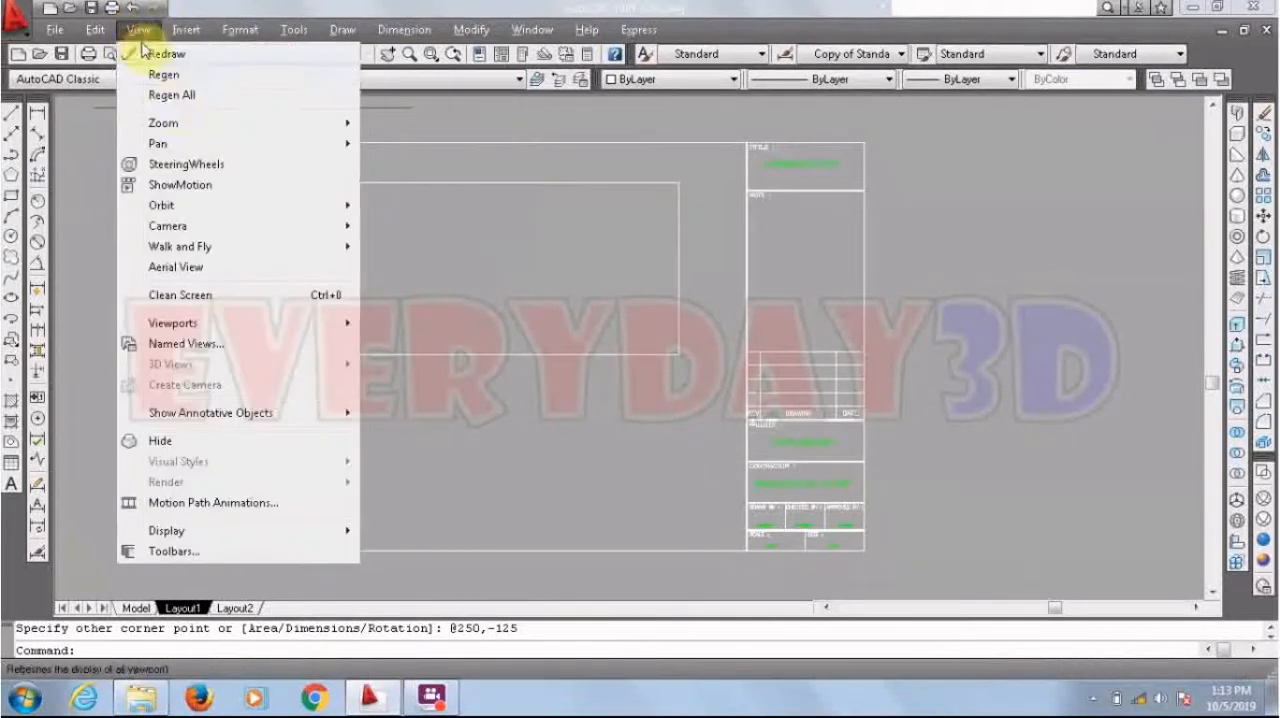
{"action": "mouse_move", "coordinate": [189, 124]}
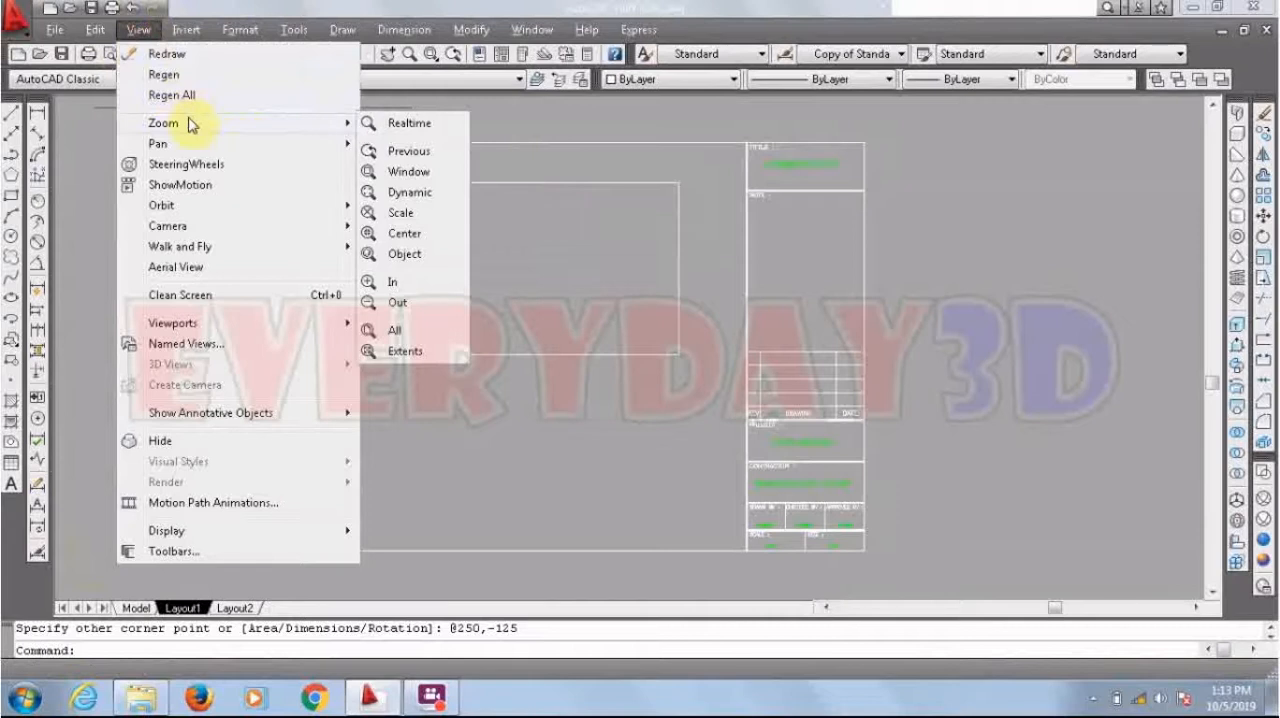
{"action": "left_click", "coordinate": [533, 115]}
{"action": "left_click", "coordinate": [518, 117]}
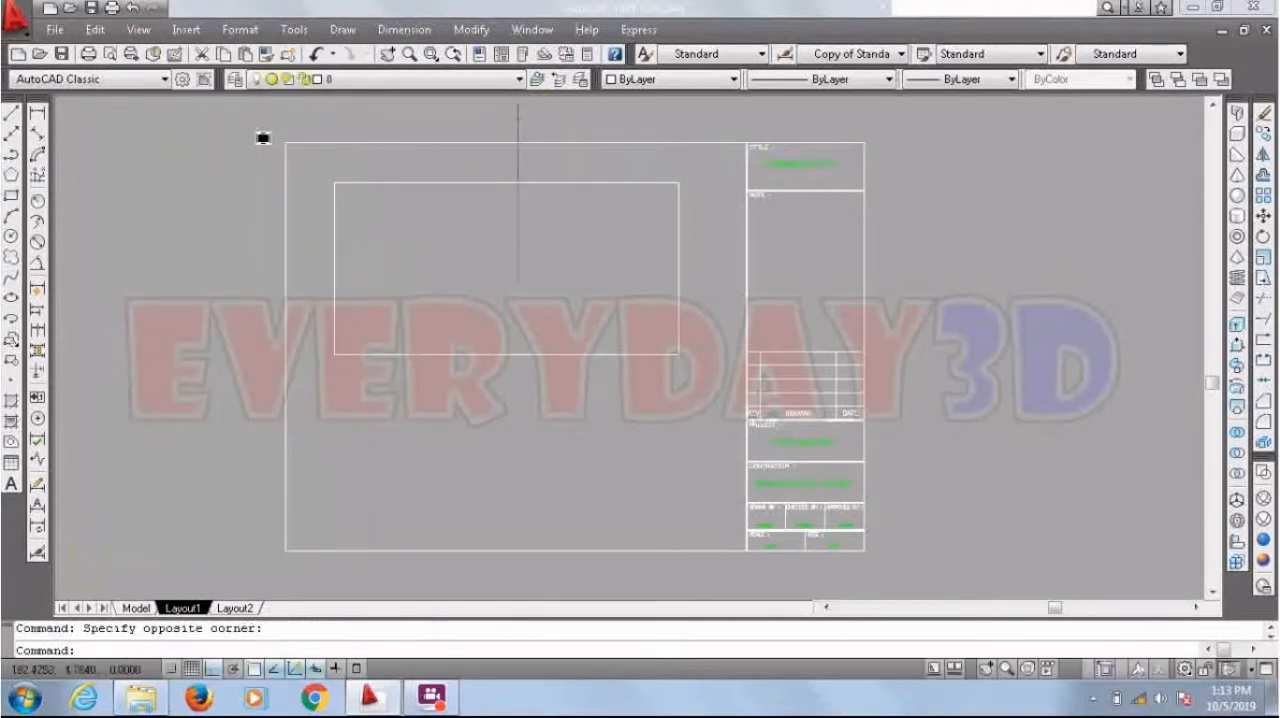
Step: Use PEDIT to give all segments of the 250 by 125 rectangle a width of 1
{"action": "left_click", "coordinate": [512, 182]}
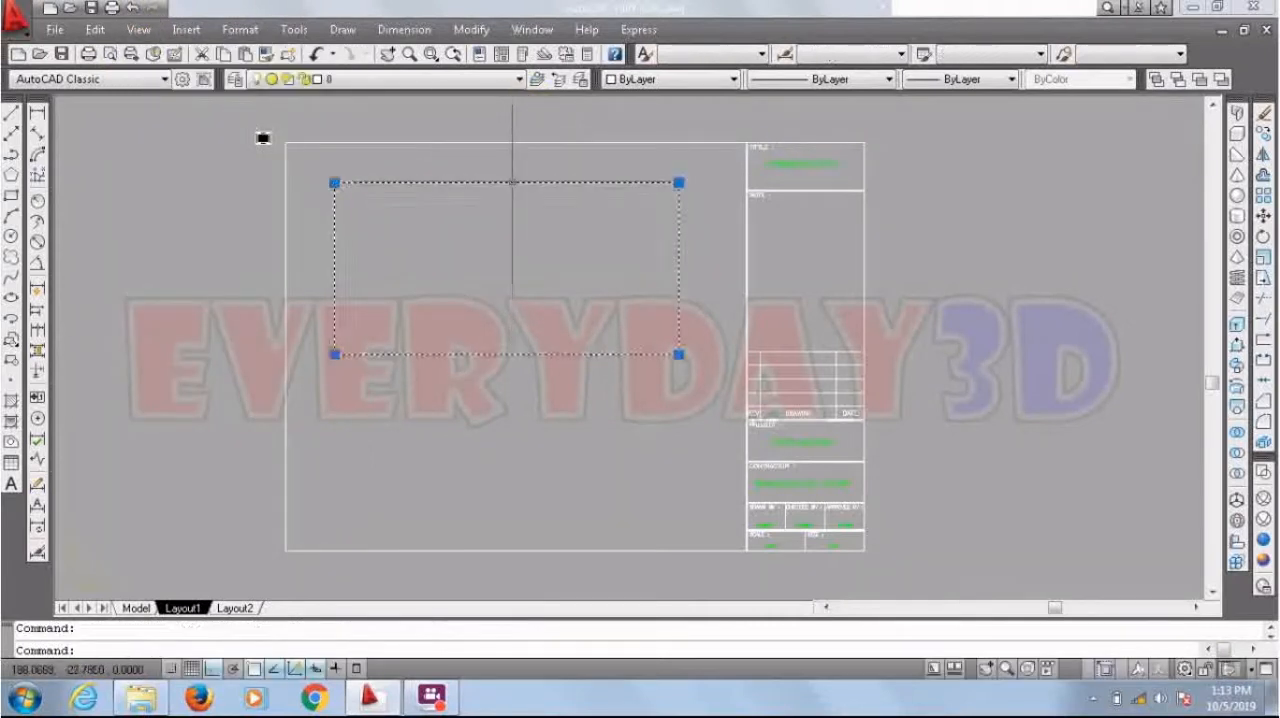
{"action": "type", "text": "pe"}
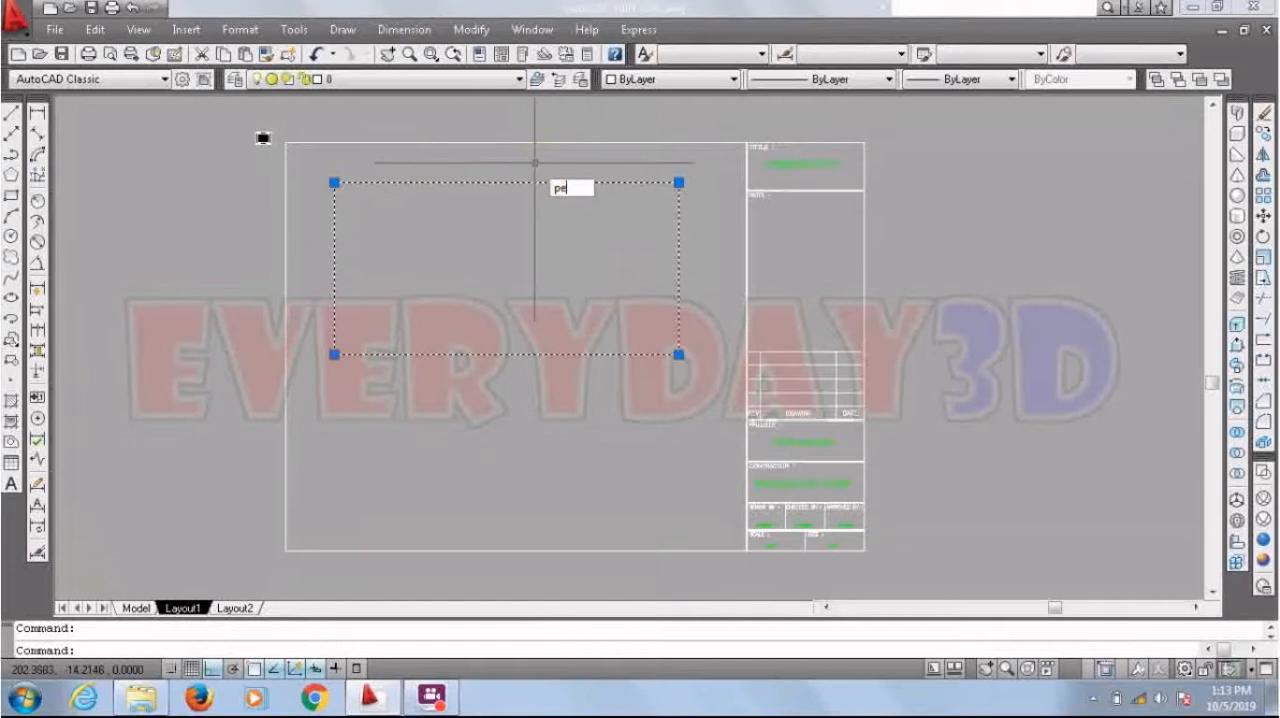
{"action": "key", "text": "Return"}
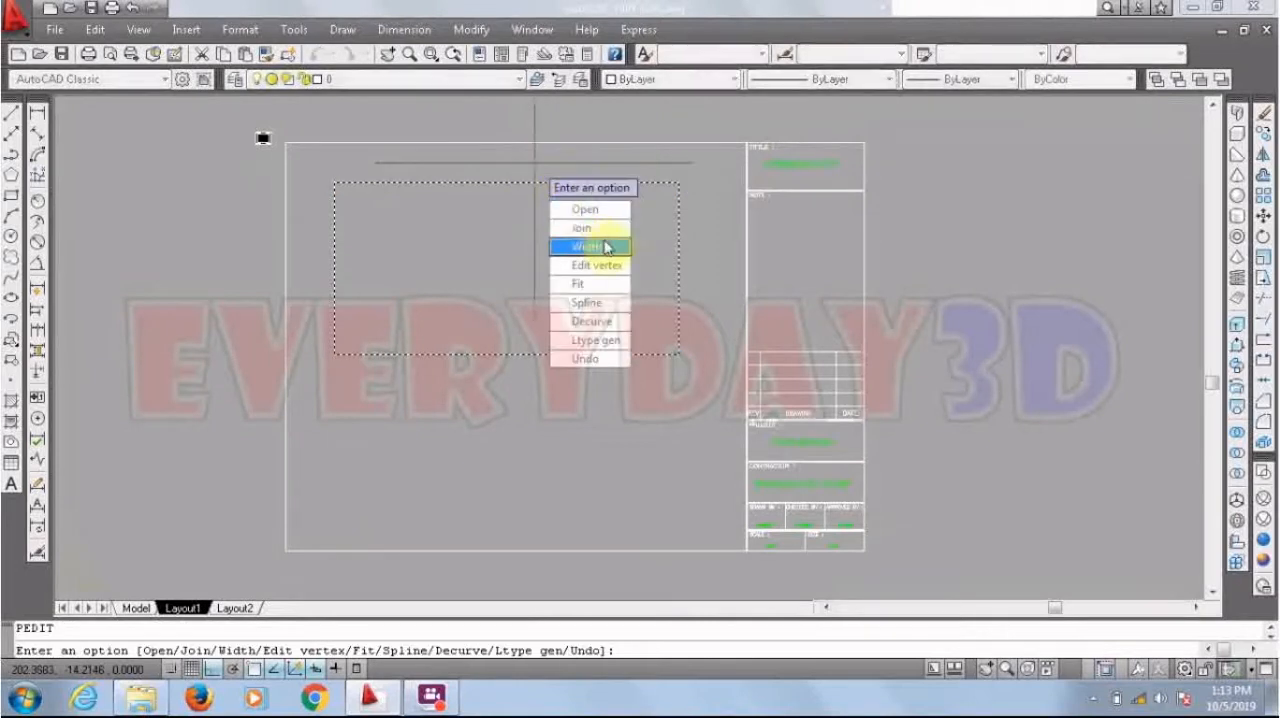
{"action": "left_click", "coordinate": [605, 247]}
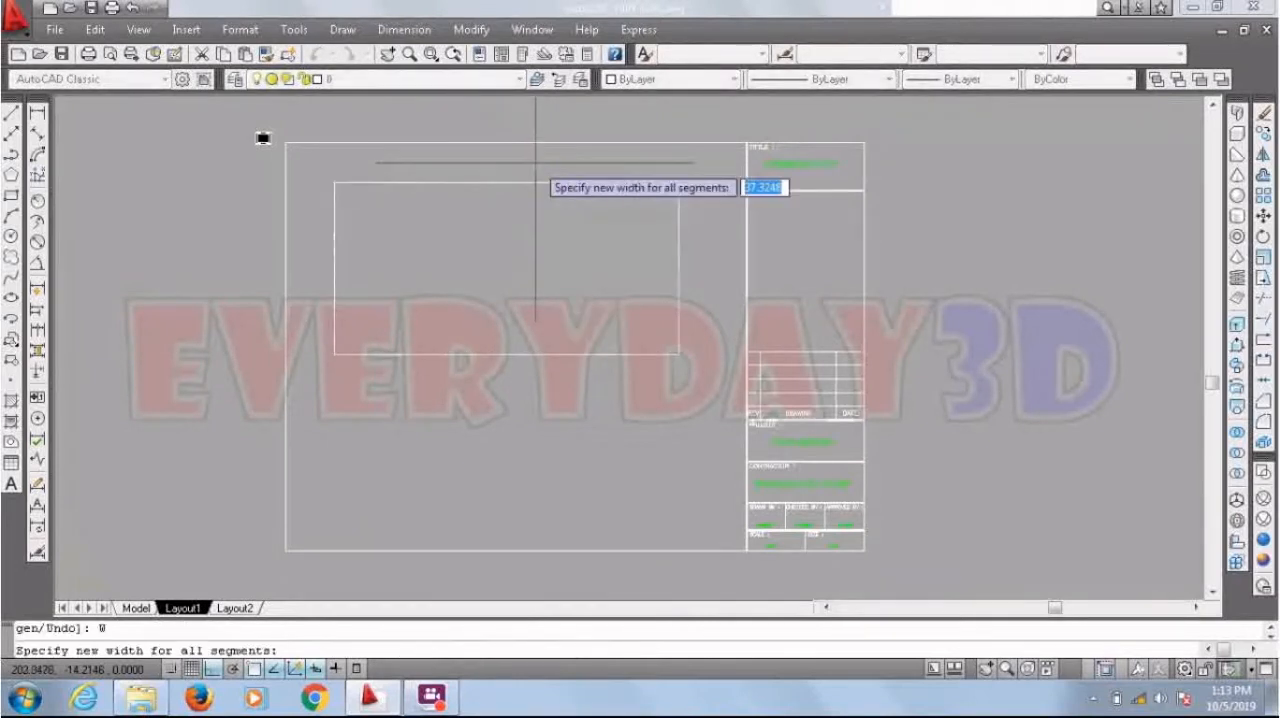
{"action": "scroll", "coordinate": [457, 167], "scroll_direction": "up", "scroll_amount": 3}
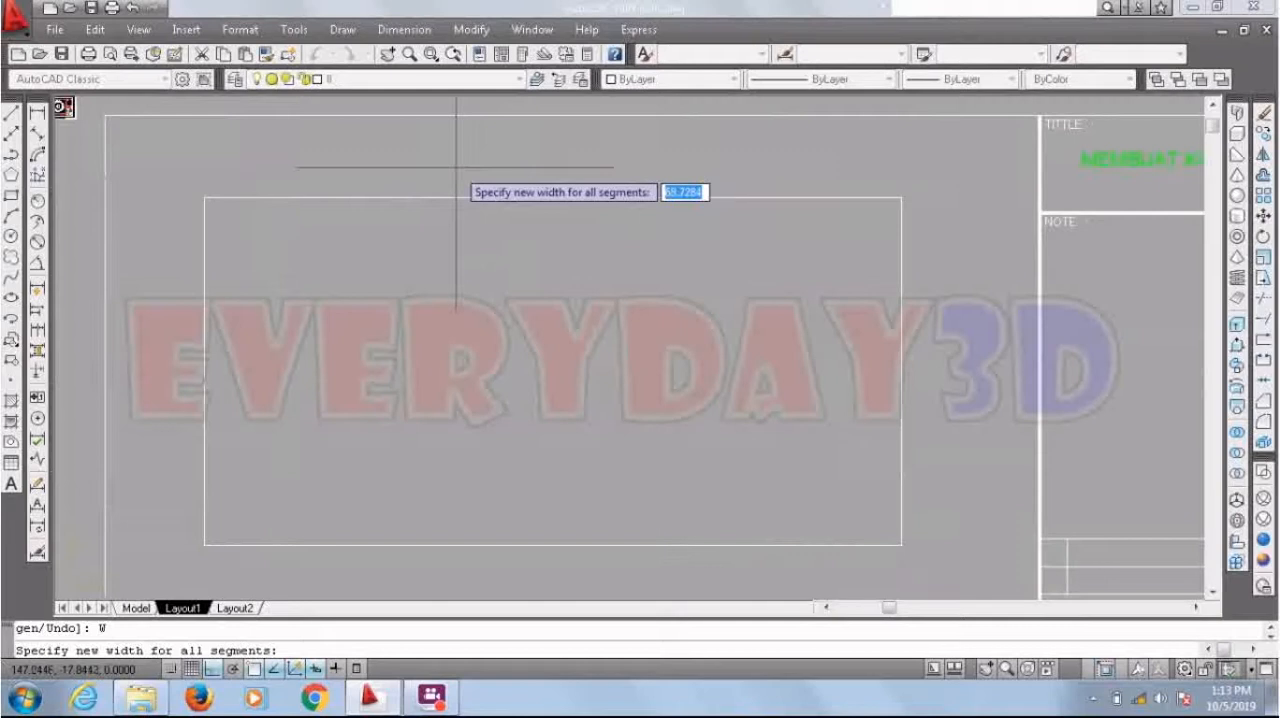
{"action": "type", "text": "1"}
{"action": "key", "text": "Return"}
{"action": "key", "text": "Escape"}
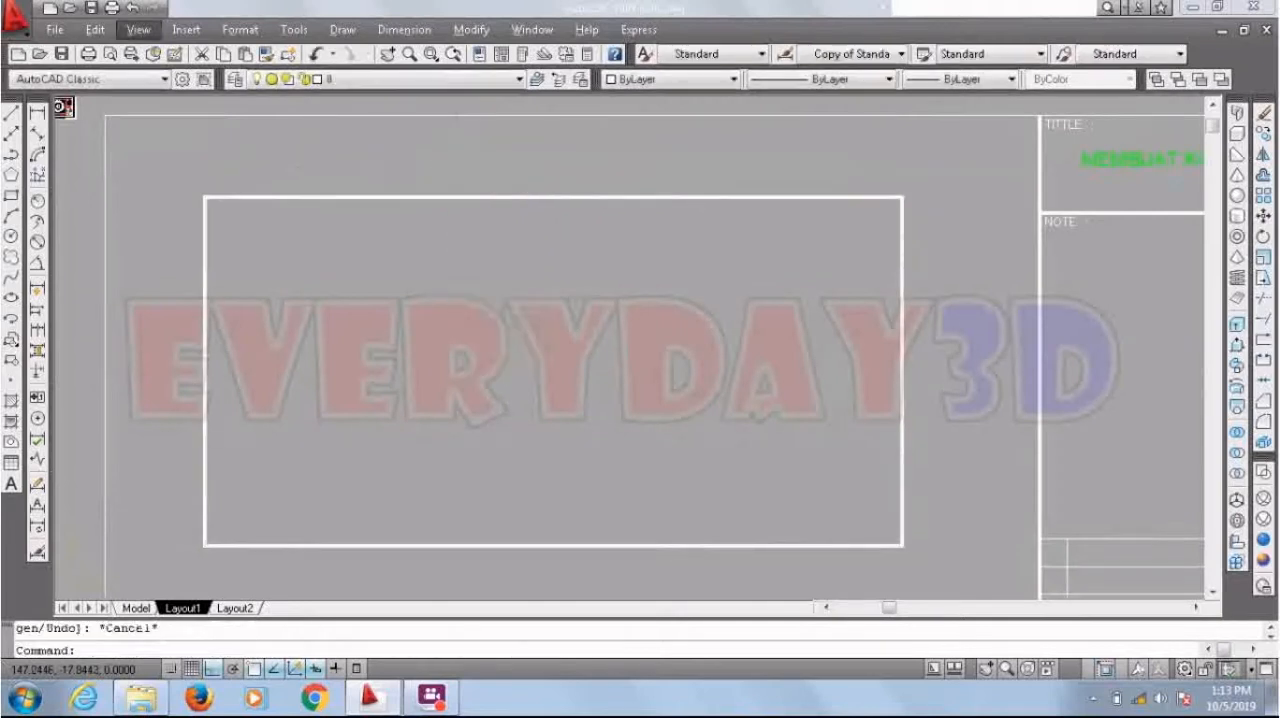
{"action": "left_click", "coordinate": [431, 54]}
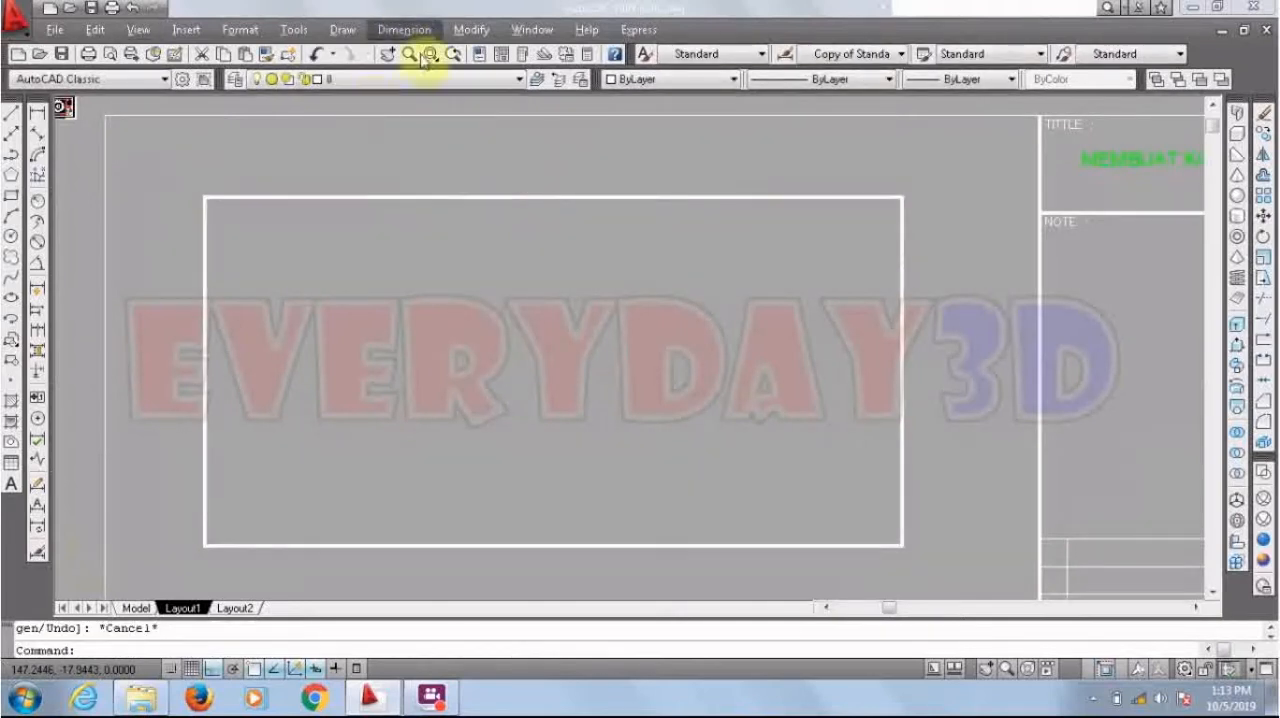
Step: Apply the DASHDOT linetype to the 250 by 125 rectangle and open its properties
{"action": "left_click", "coordinate": [491, 184]}
{"action": "left_click", "coordinate": [500, 200]}
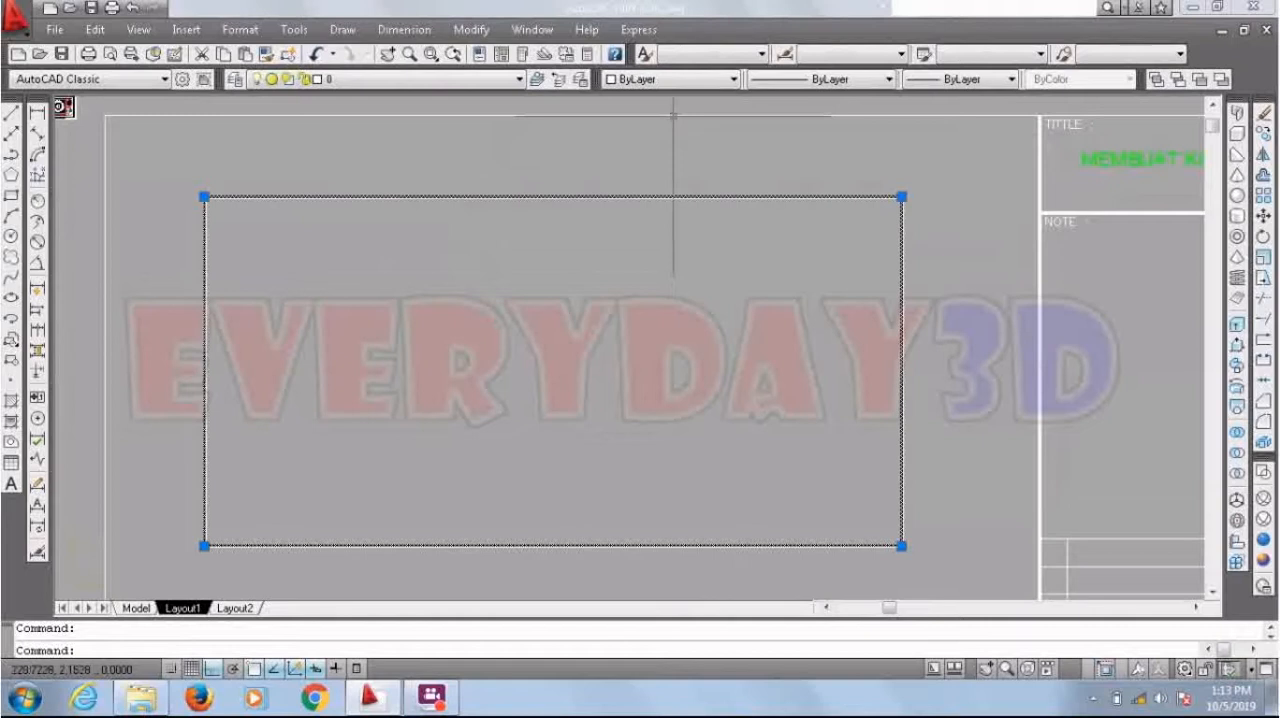
{"action": "left_click", "coordinate": [777, 82]}
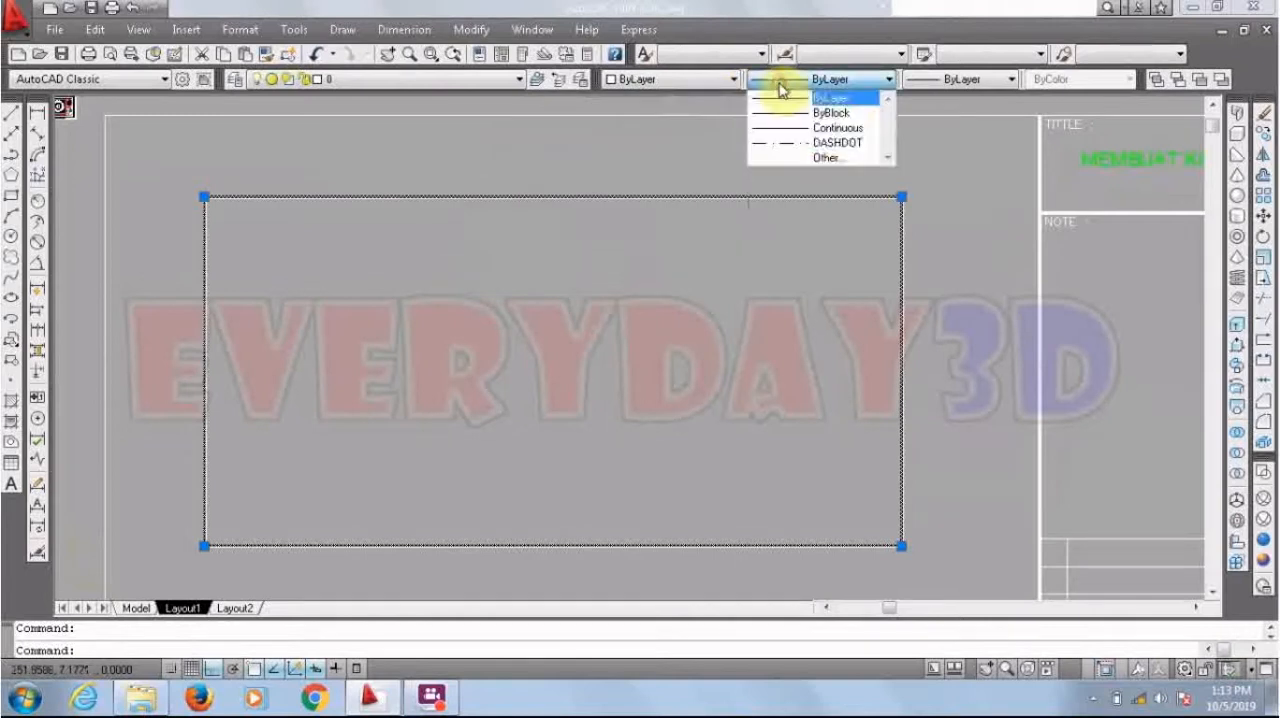
{"action": "left_click", "coordinate": [843, 145]}
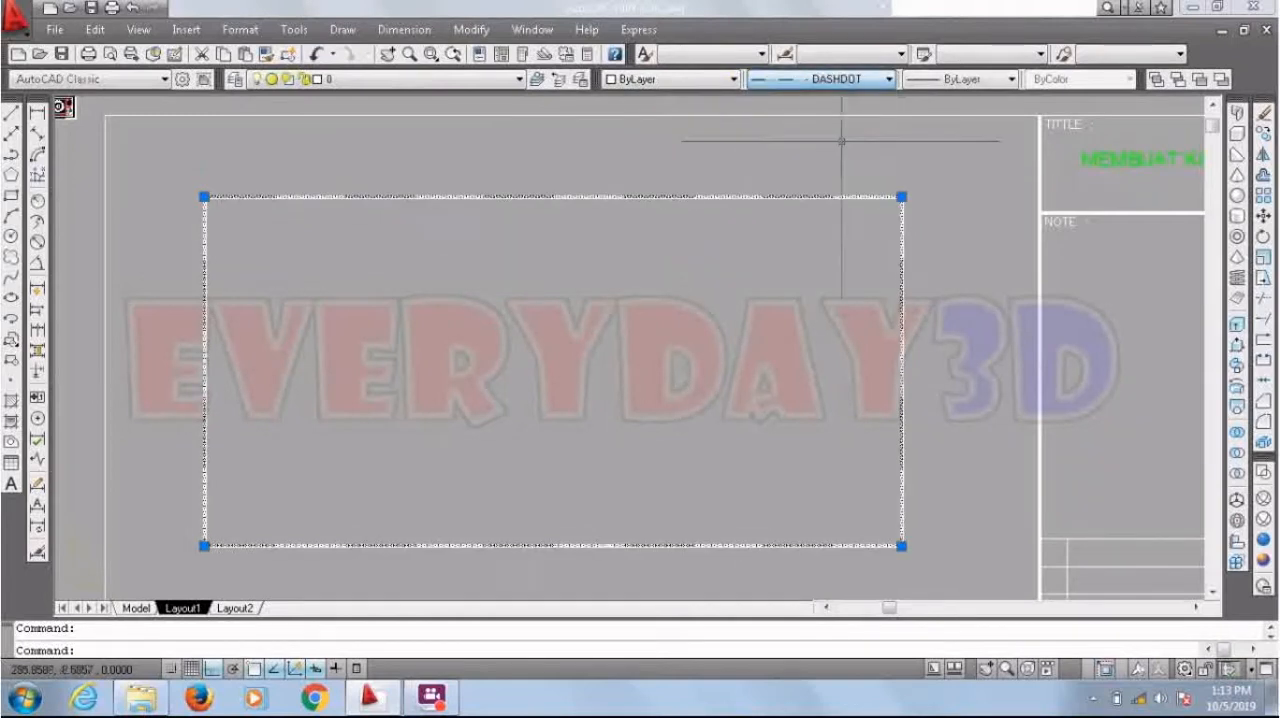
{"action": "type", "text": "mo"}
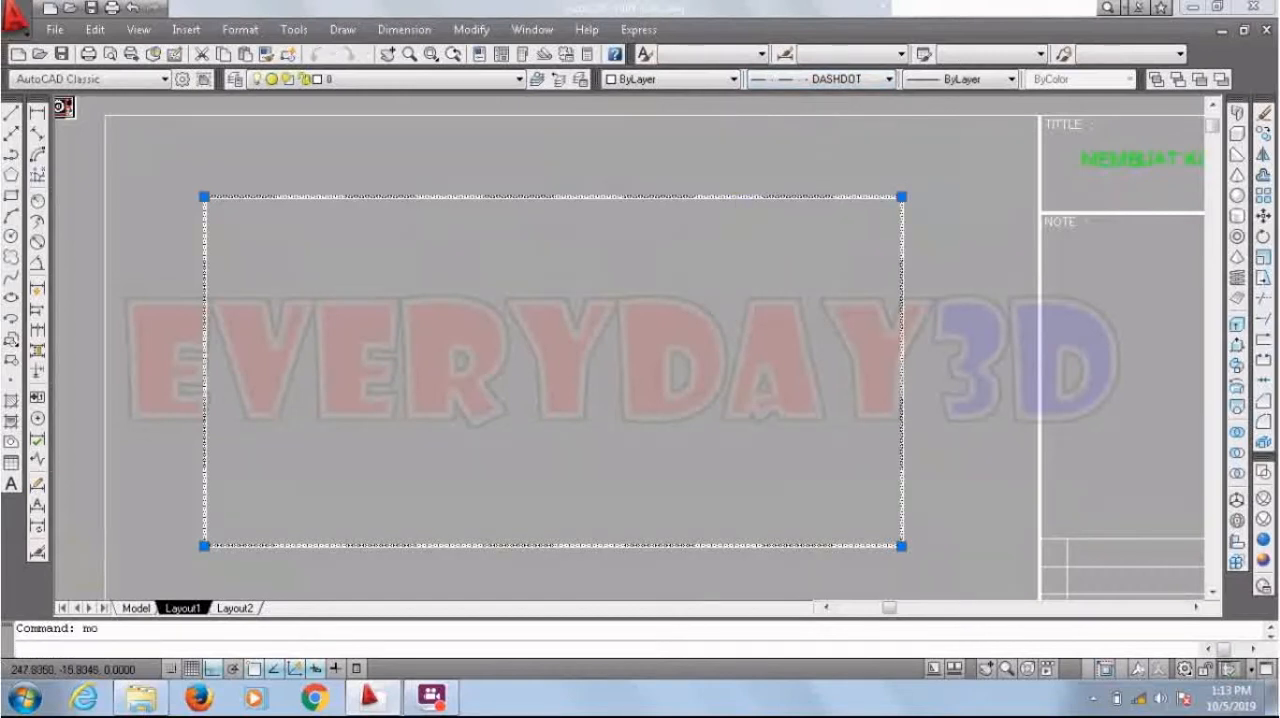
{"action": "key", "text": "Return"}
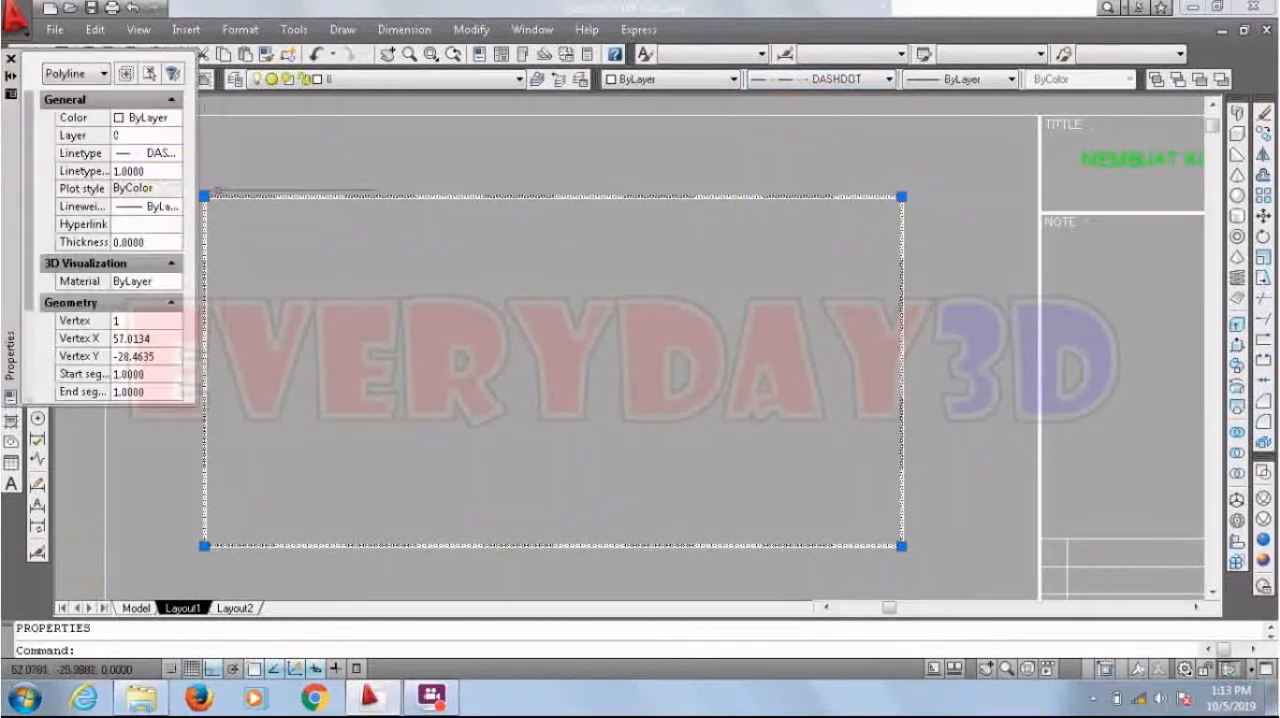
Step: Try linetype scales of 5 and 100 on the dash-dot rectangle
{"action": "left_click", "coordinate": [170, 176]}
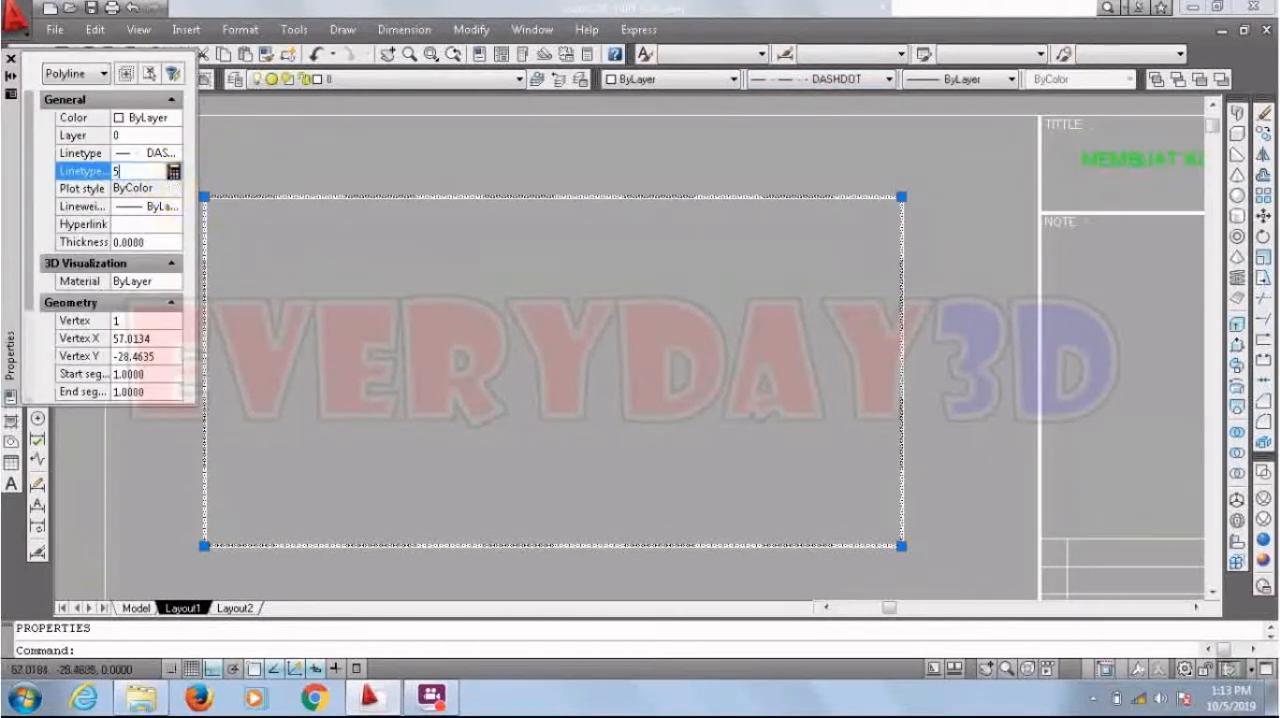
{"action": "left_click", "coordinate": [172, 183]}
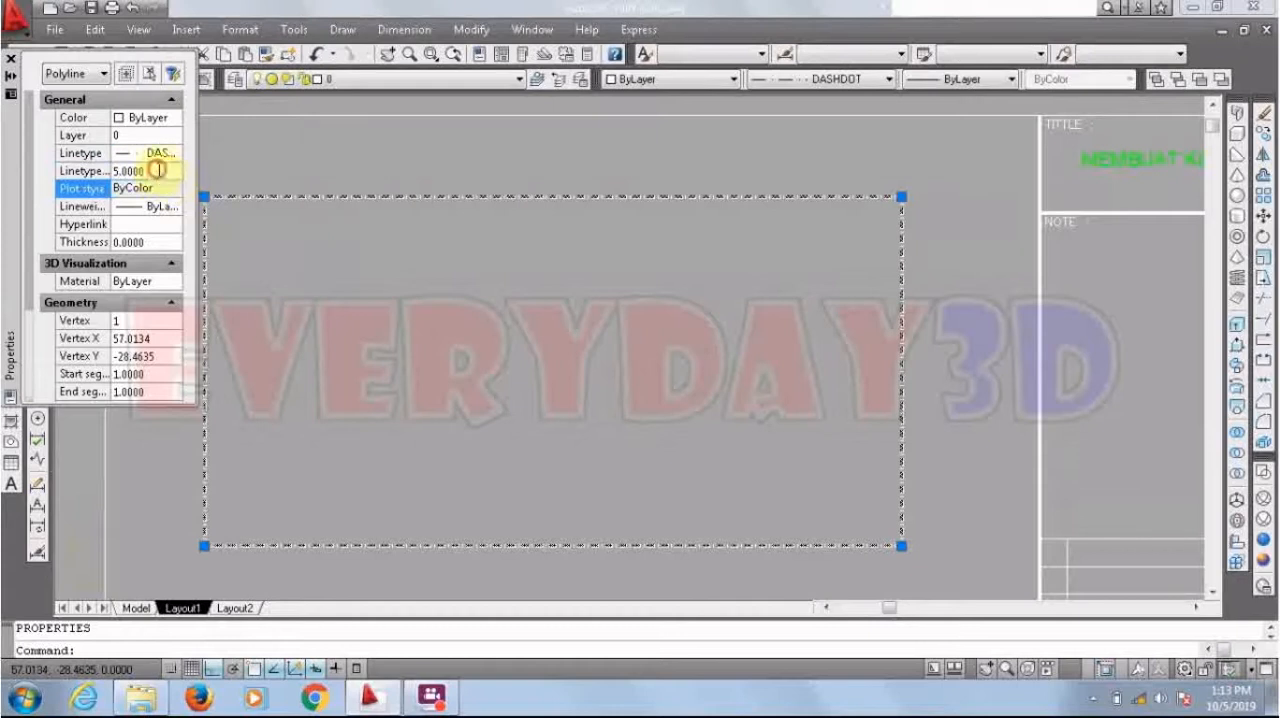
{"action": "left_click", "coordinate": [160, 171]}
{"action": "type", "text": "100"}
{"action": "key", "text": "Return"}
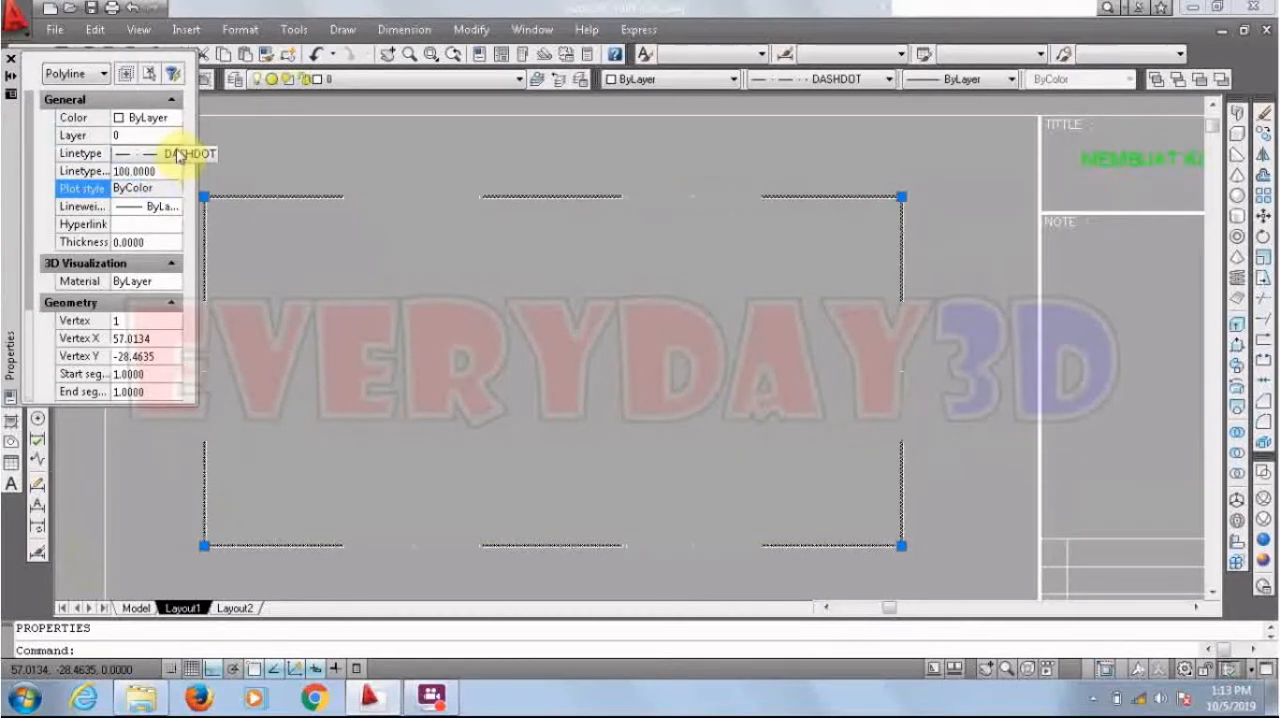
Step: Set the rectangle's linetype scale to 25, close its properties and deselect it
{"action": "left_click", "coordinate": [158, 172]}
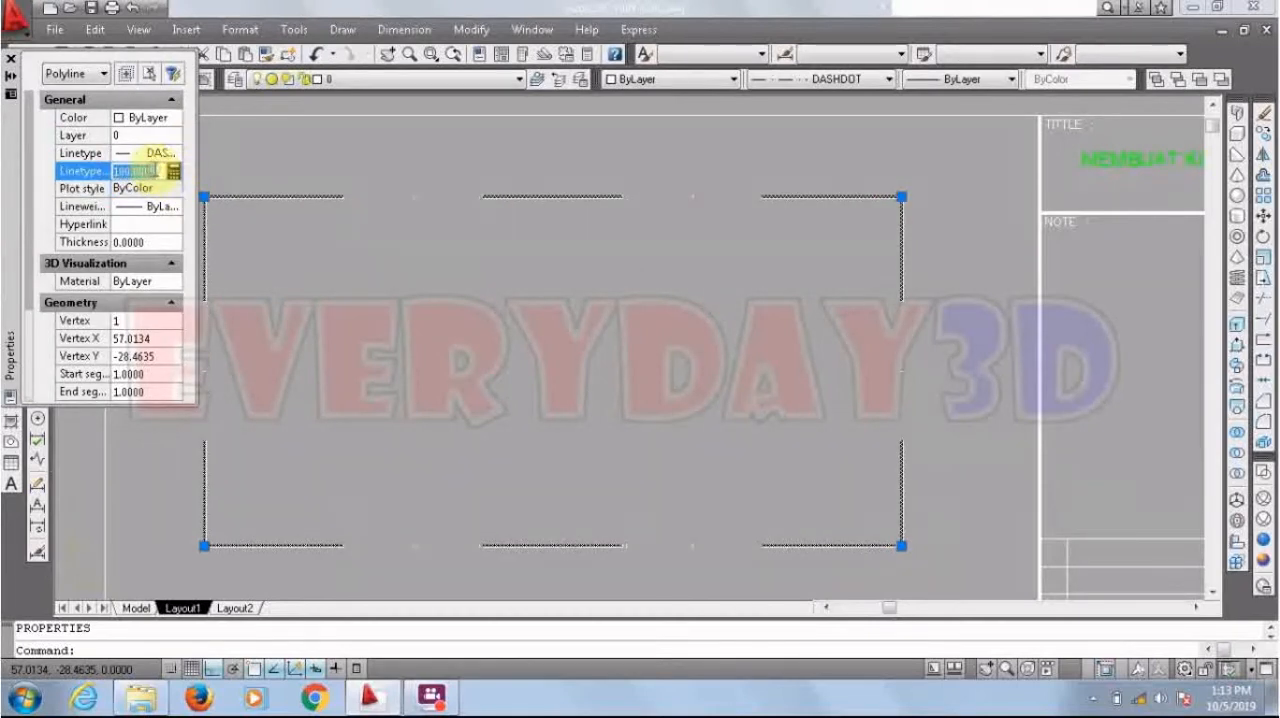
{"action": "type", "text": "25"}
{"action": "key", "text": "Return"}
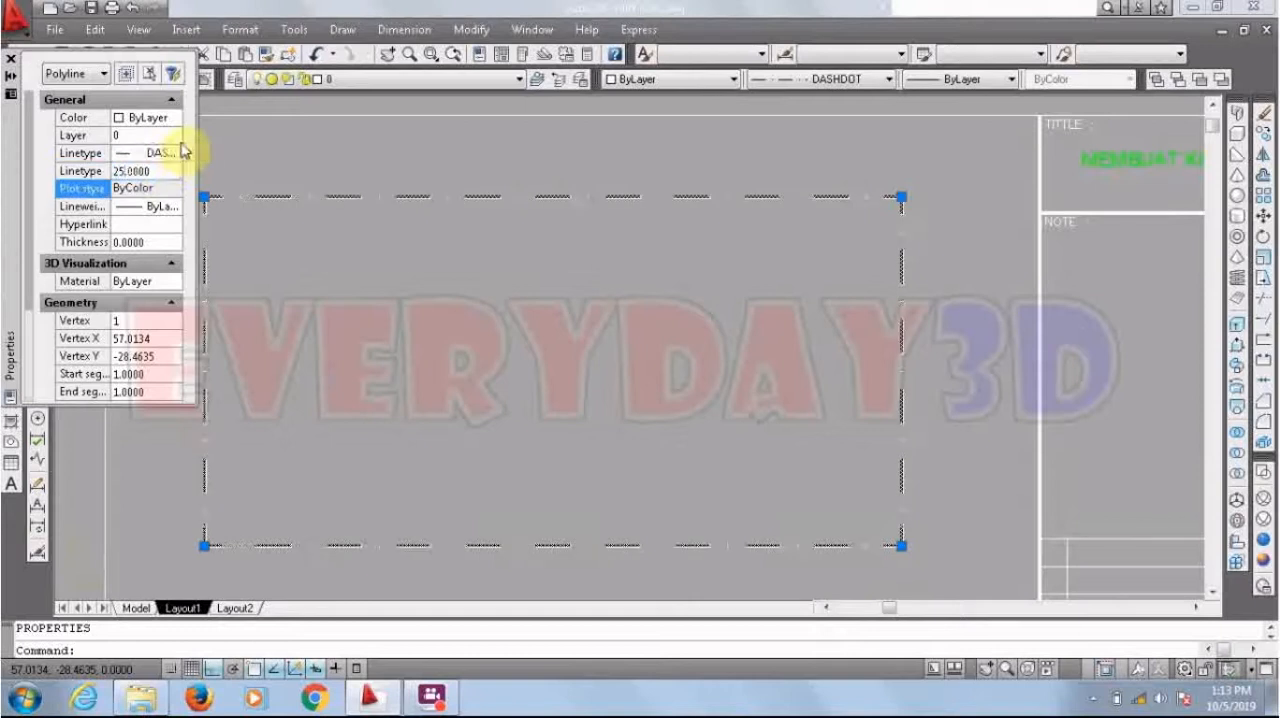
{"action": "left_click", "coordinate": [12, 62]}
{"action": "key", "text": "Escape"}
{"action": "scroll", "coordinate": [773, 264], "scroll_direction": "down", "scroll_amount": 2}
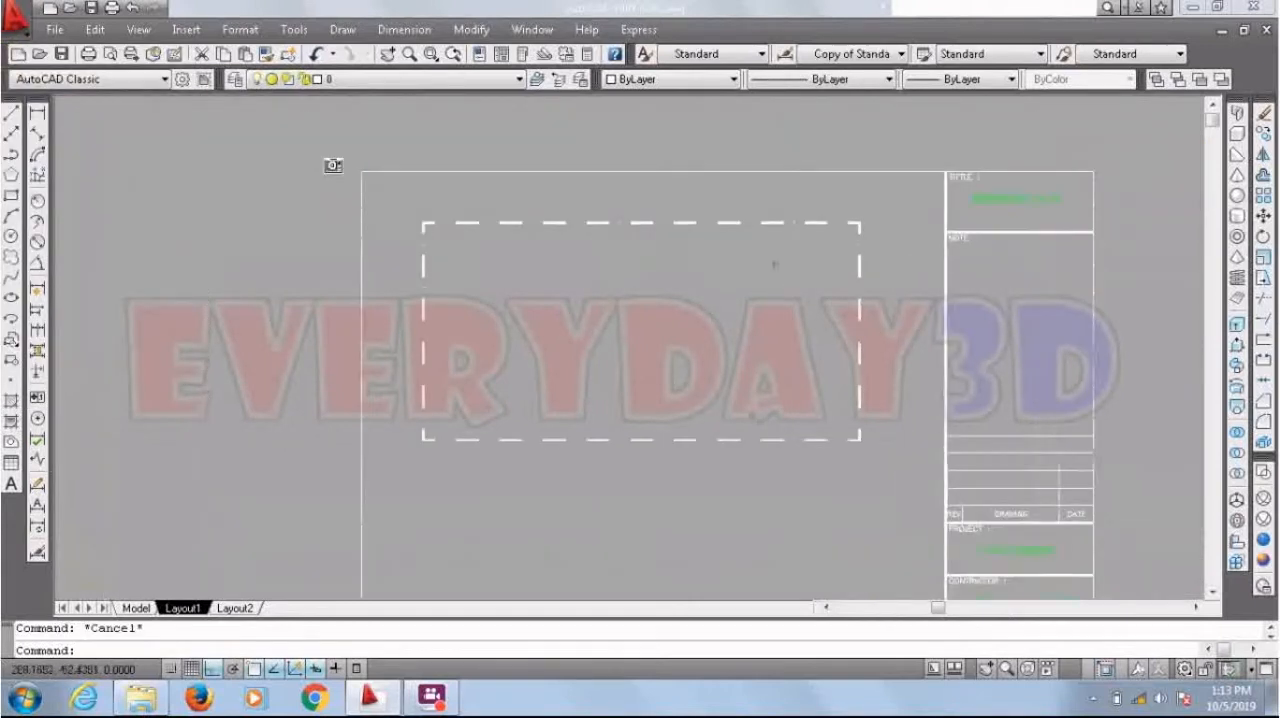
Step: Create a single viewport that exactly fills the dash-dot rectangle, snapping from its upper-left to its lower-right corner
{"action": "left_click", "coordinate": [146, 37]}
{"action": "mouse_move", "coordinate": [200, 126]}
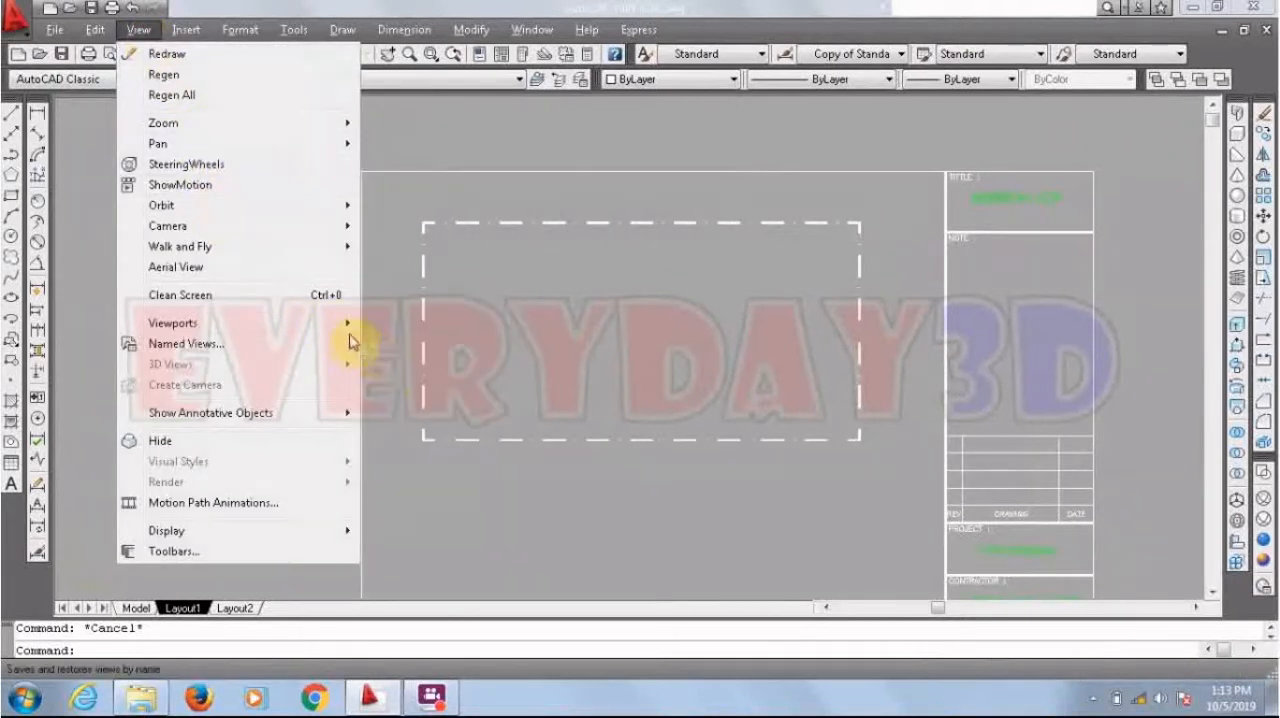
{"action": "mouse_move", "coordinate": [345, 330]}
{"action": "left_click", "coordinate": [400, 373]}
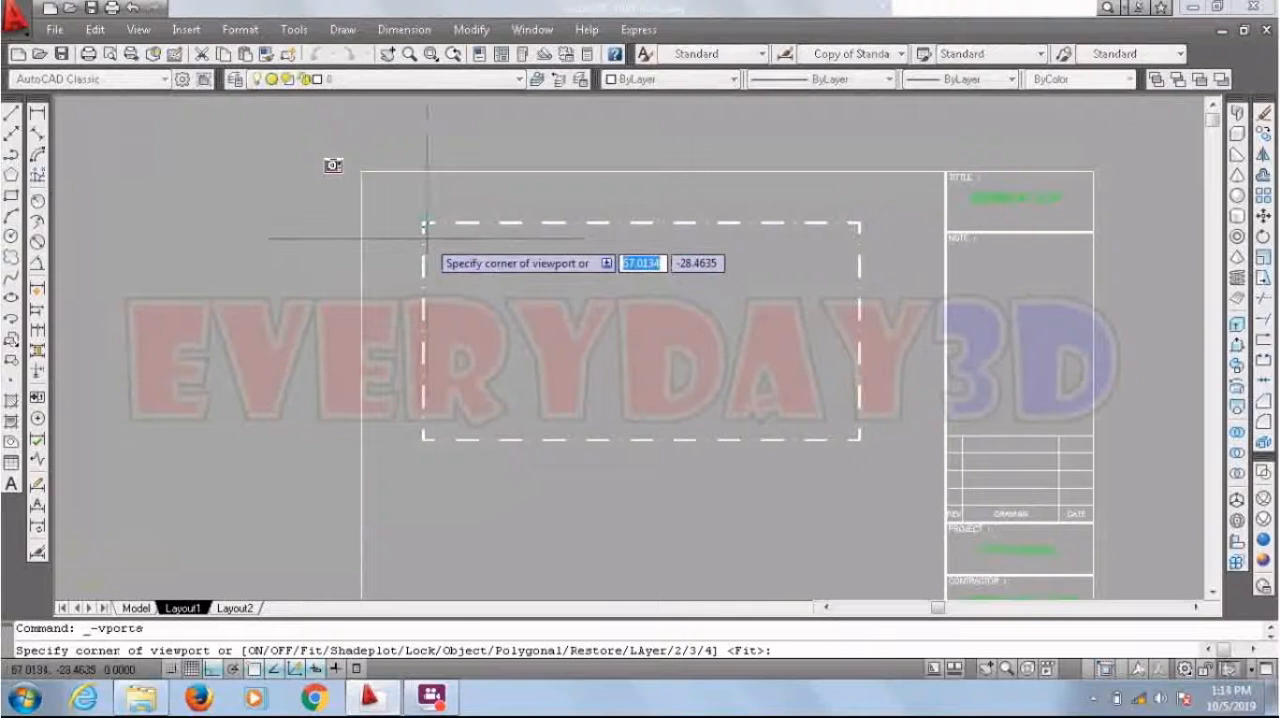
{"action": "scroll", "coordinate": [420, 210], "scroll_direction": "up", "scroll_amount": 5}
{"action": "left_click", "coordinate": [416, 197]}
{"action": "scroll", "coordinate": [600, 340], "scroll_direction": "down", "scroll_amount": 5}
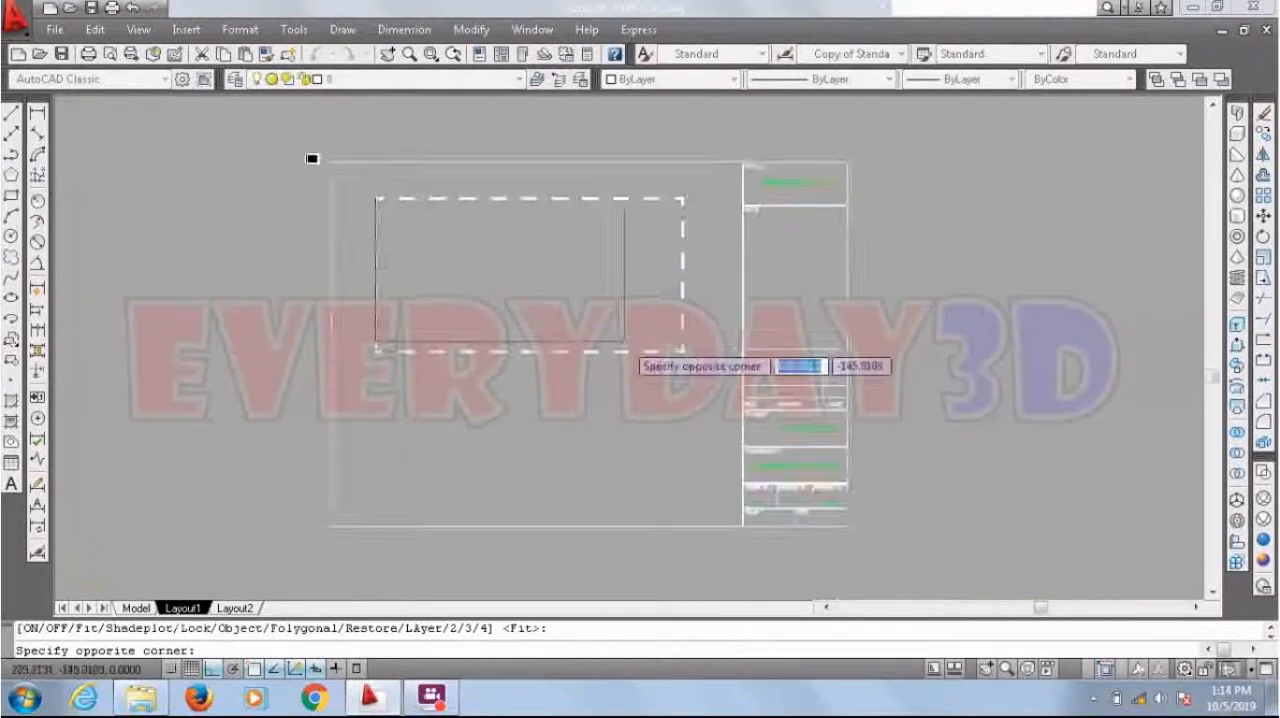
{"action": "scroll", "coordinate": [580, 355], "scroll_direction": "up", "scroll_amount": 3}
{"action": "scroll", "coordinate": [700, 330], "scroll_direction": "down", "scroll_amount": 2}
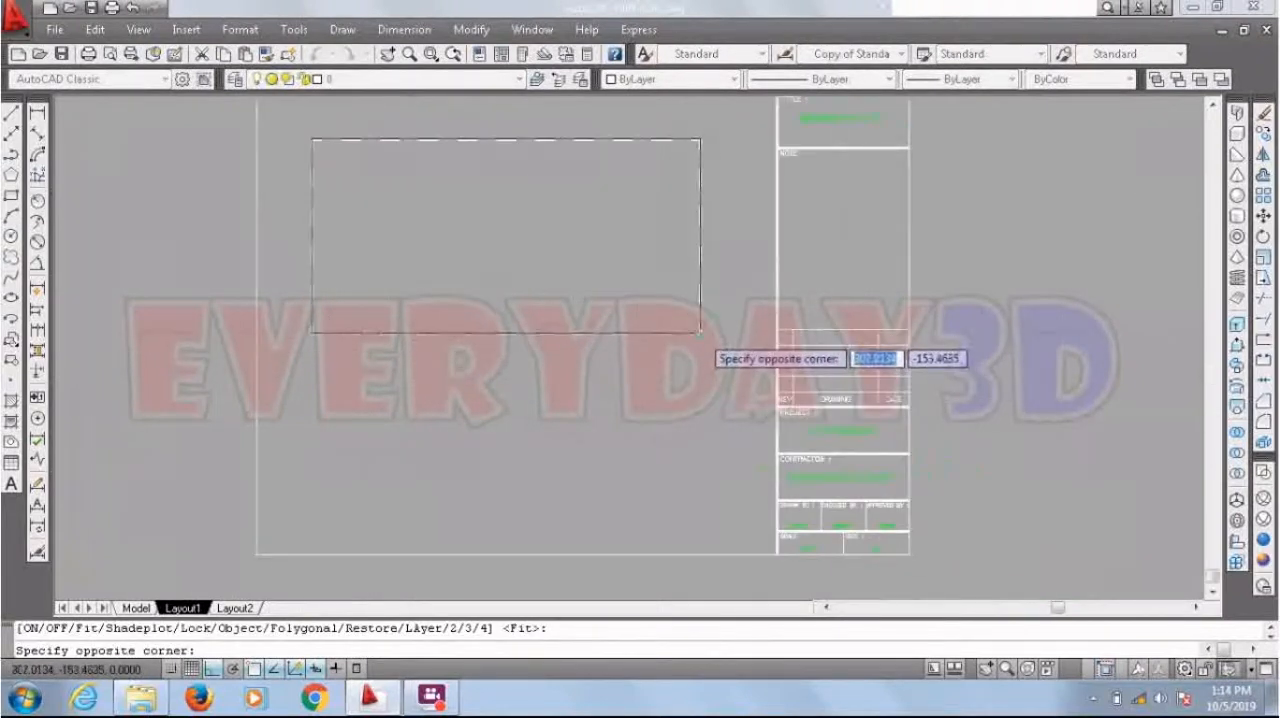
{"action": "left_click", "coordinate": [700, 331]}
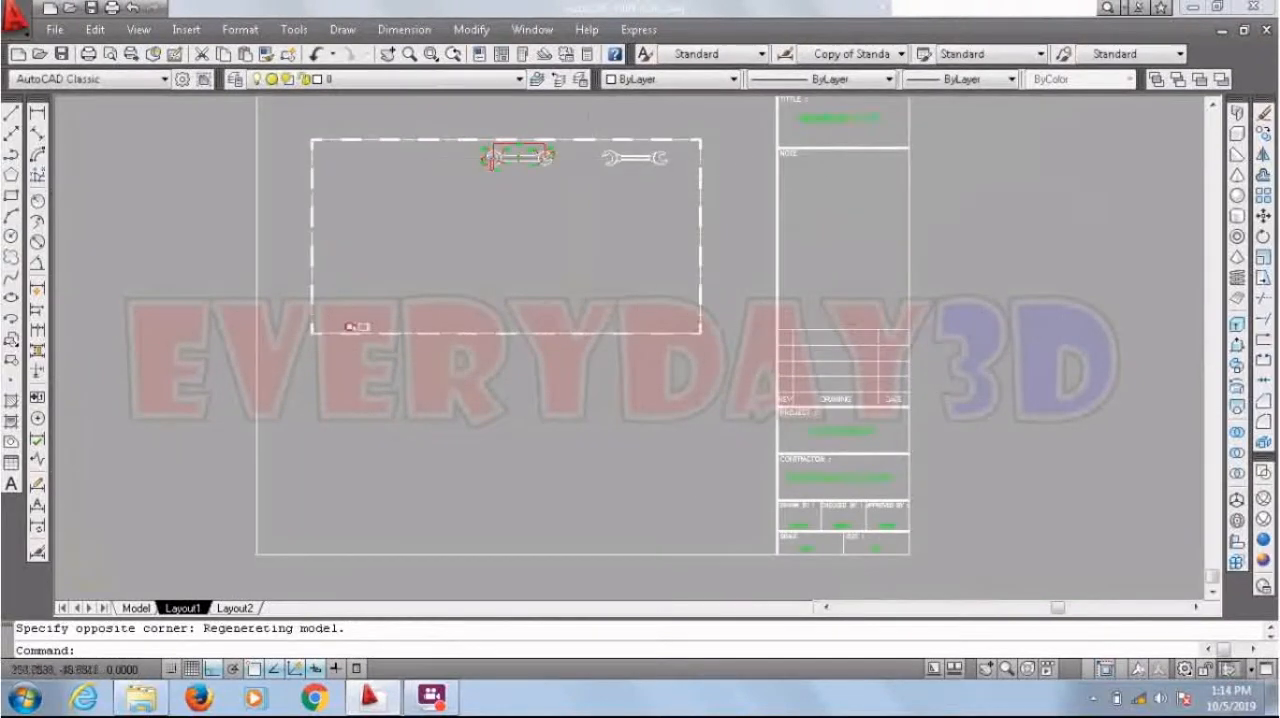
Step: Activate the new viewport, center and enlarge the dimensioned wrench so it fills the frame, and return to paper space
{"action": "scroll", "coordinate": [620, 290], "scroll_direction": "up", "scroll_amount": 2}
{"action": "scroll", "coordinate": [608, 271], "scroll_direction": "down", "scroll_amount": 3}
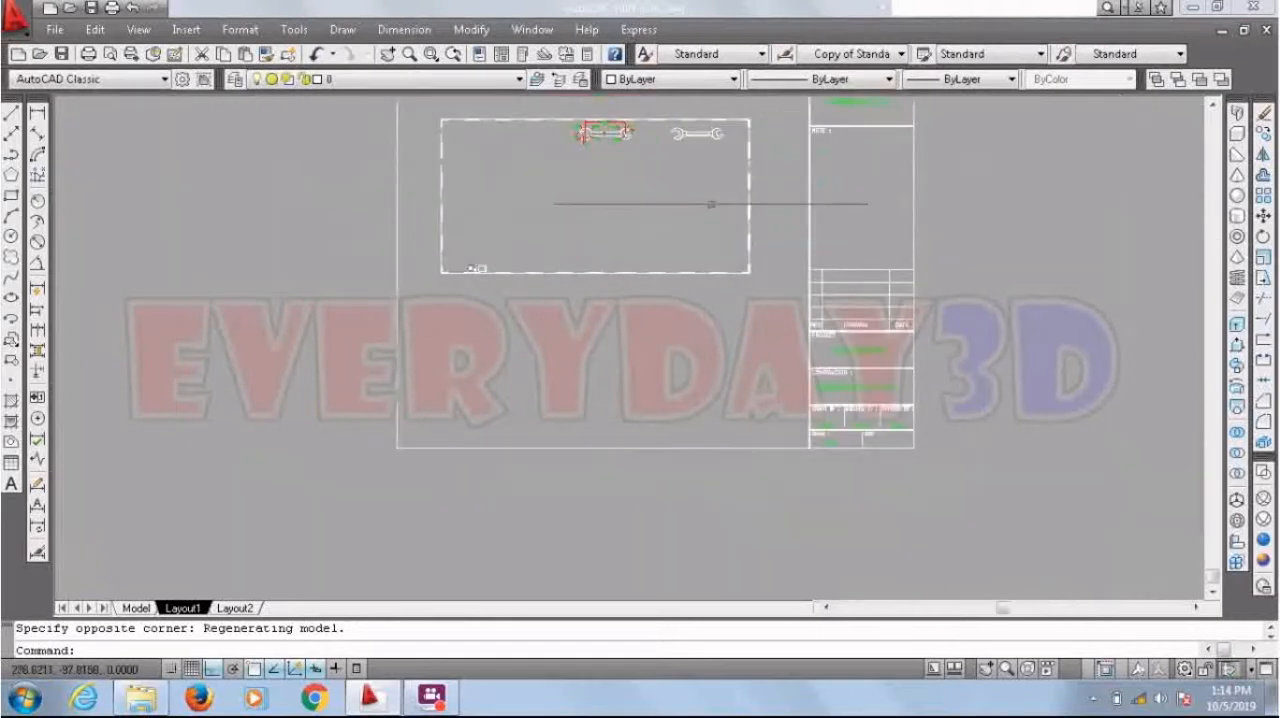
{"action": "scroll", "coordinate": [600, 205], "scroll_direction": "up", "scroll_amount": 2}
{"action": "scroll", "coordinate": [600, 200], "scroll_direction": "down", "scroll_amount": 2}
{"action": "double_click", "coordinate": [606, 170]}
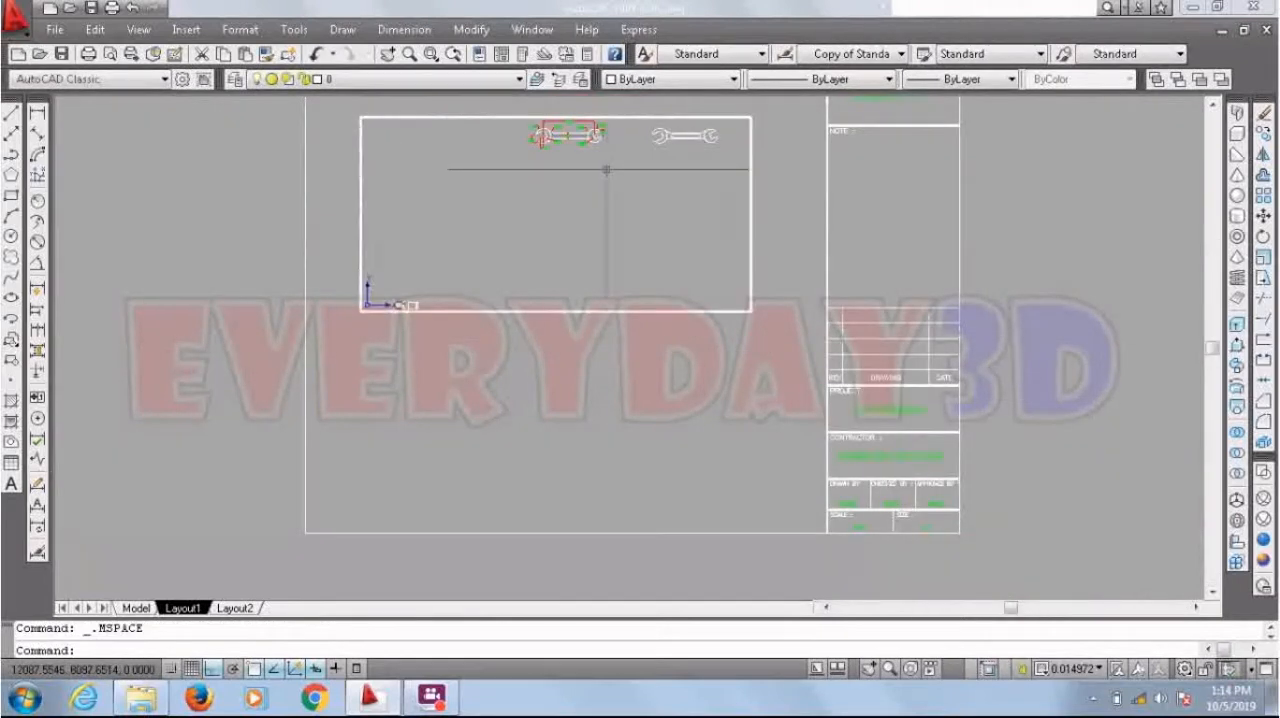
{"action": "type", "text": "p"}
{"action": "key", "text": "Return"}
{"action": "left_click_drag", "start_coordinate": [600, 157], "coordinate": [572, 212]}
{"action": "scroll", "coordinate": [545, 206], "scroll_direction": "up", "scroll_amount": 5}
{"action": "scroll", "coordinate": [572, 214], "scroll_direction": "down", "scroll_amount": 4}
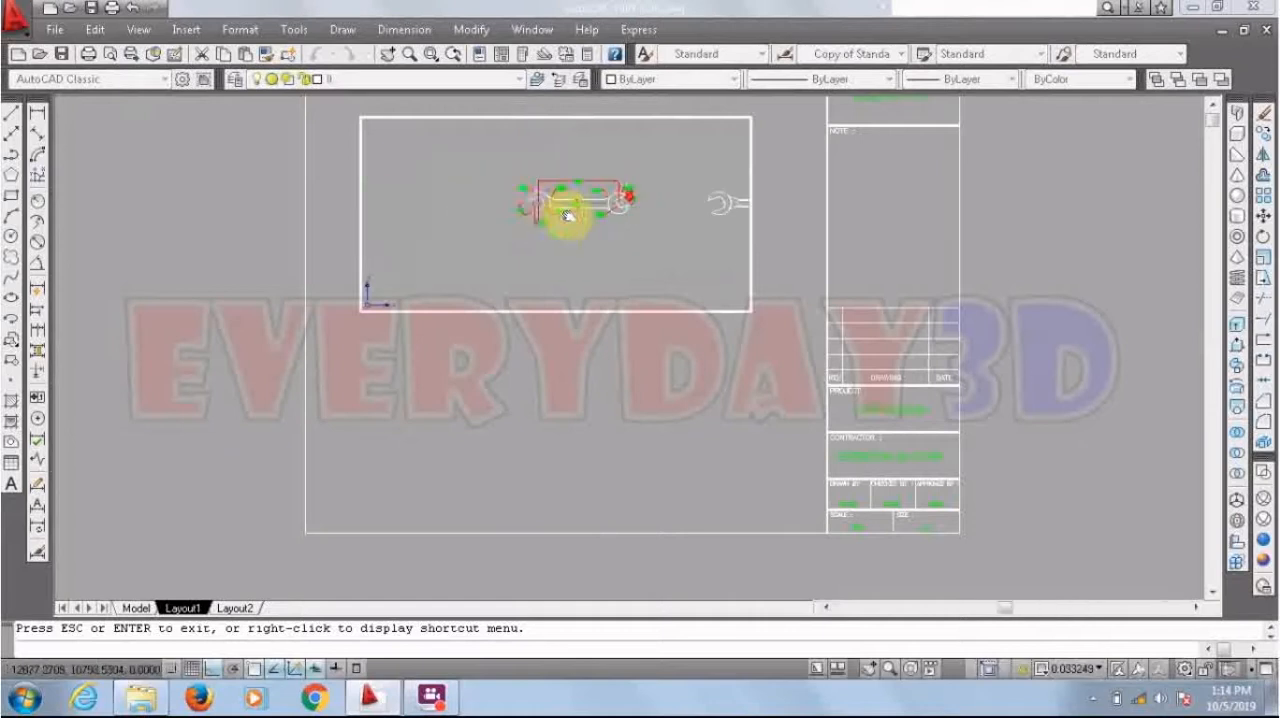
{"action": "scroll", "coordinate": [538, 215], "scroll_direction": "up", "scroll_amount": 2}
{"action": "scroll", "coordinate": [632, 183], "scroll_direction": "up", "scroll_amount": 3}
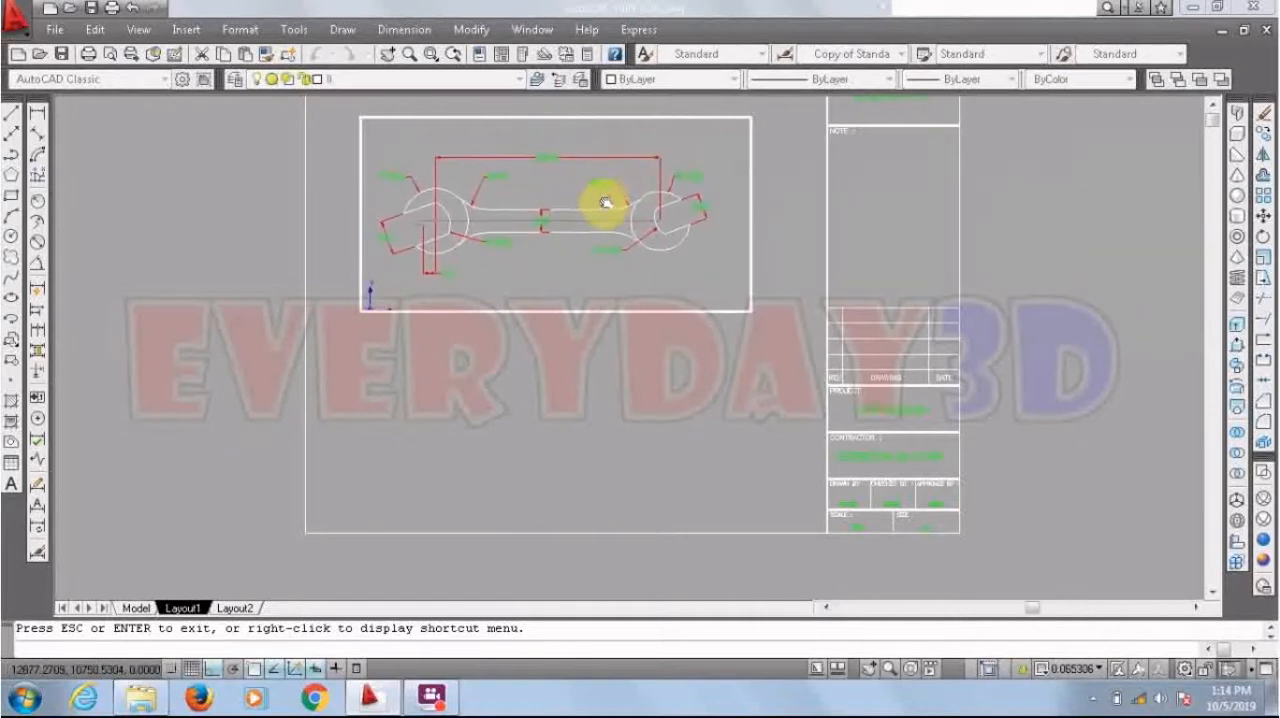
{"action": "double_click", "coordinate": [779, 204]}
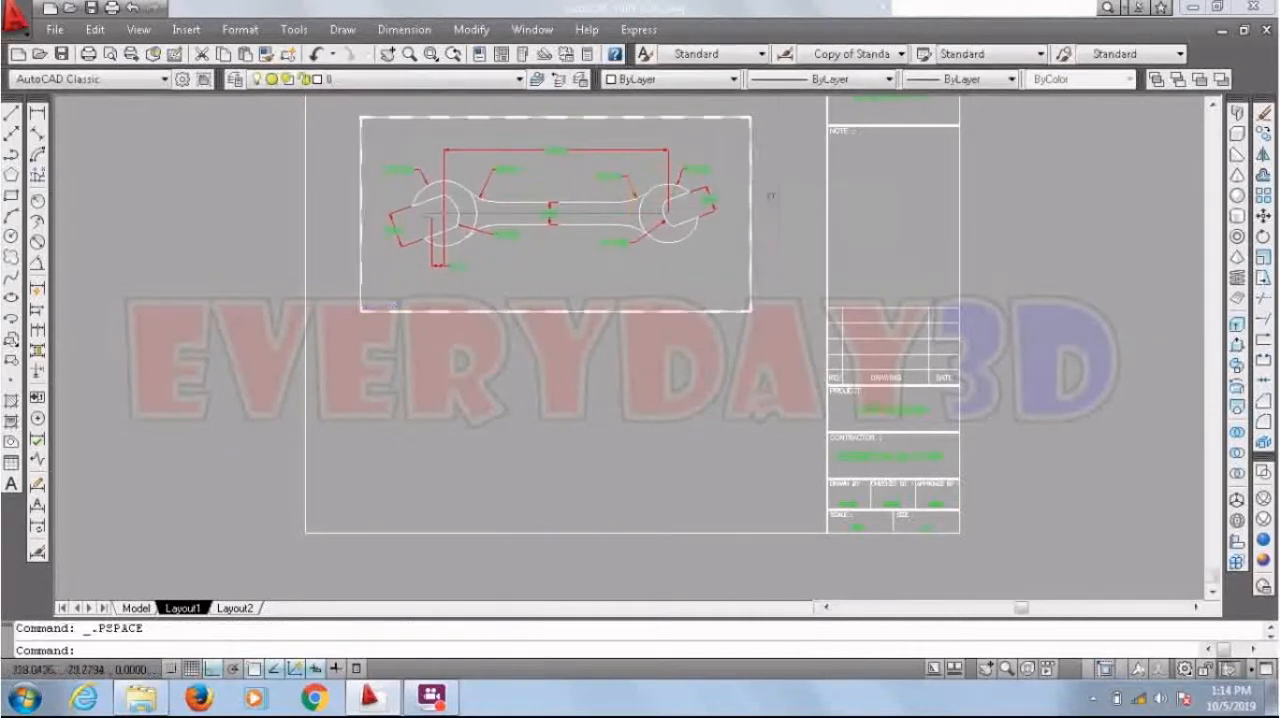
Step: Select the dimensioned wrench viewport and try a scale of 1:100 on it
{"action": "scroll", "coordinate": [740, 162], "scroll_direction": "up", "scroll_amount": 3}
{"action": "scroll", "coordinate": [734, 160], "scroll_direction": "up", "scroll_amount": 3}
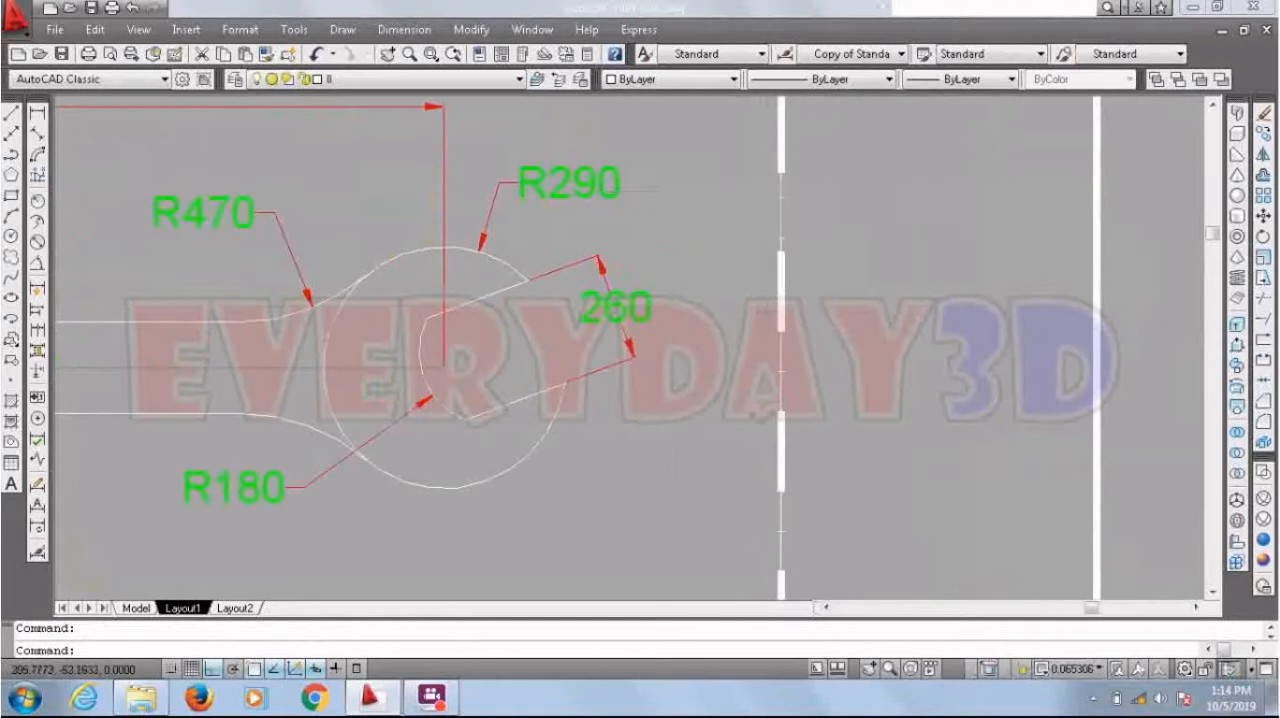
{"action": "scroll", "coordinate": [785, 210], "scroll_direction": "down", "scroll_amount": 2}
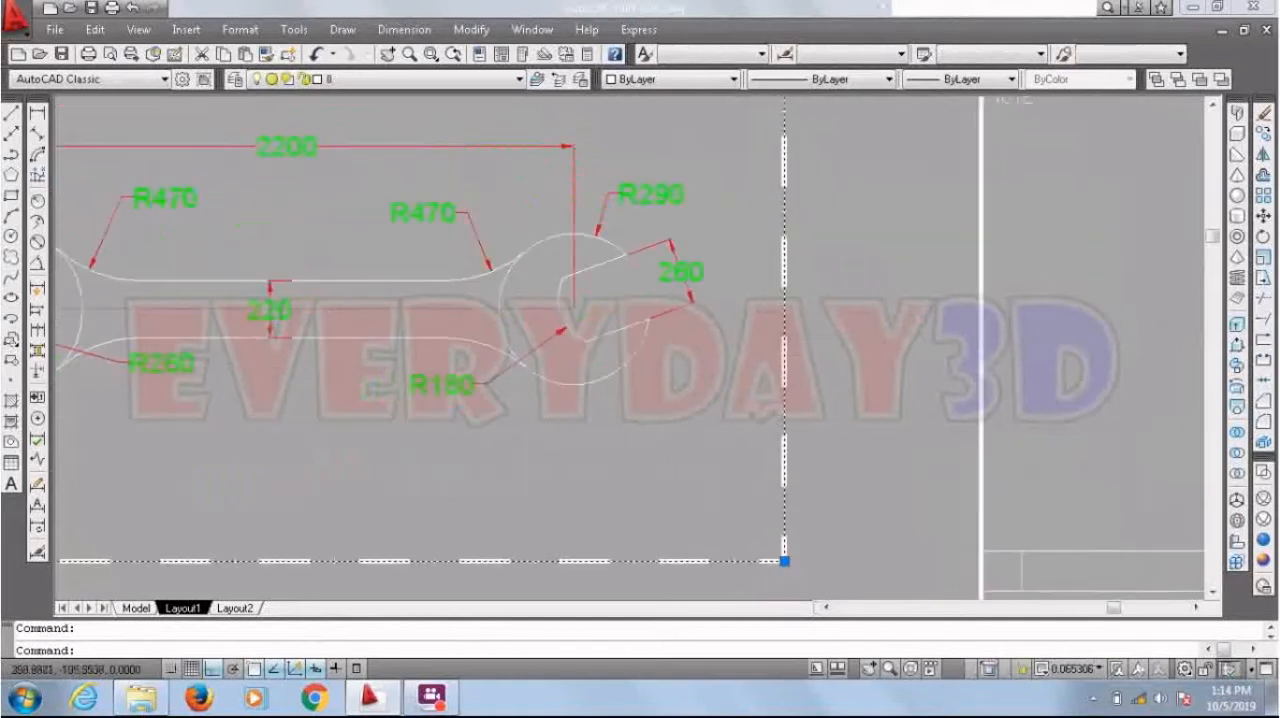
{"action": "left_click", "coordinate": [1068, 668]}
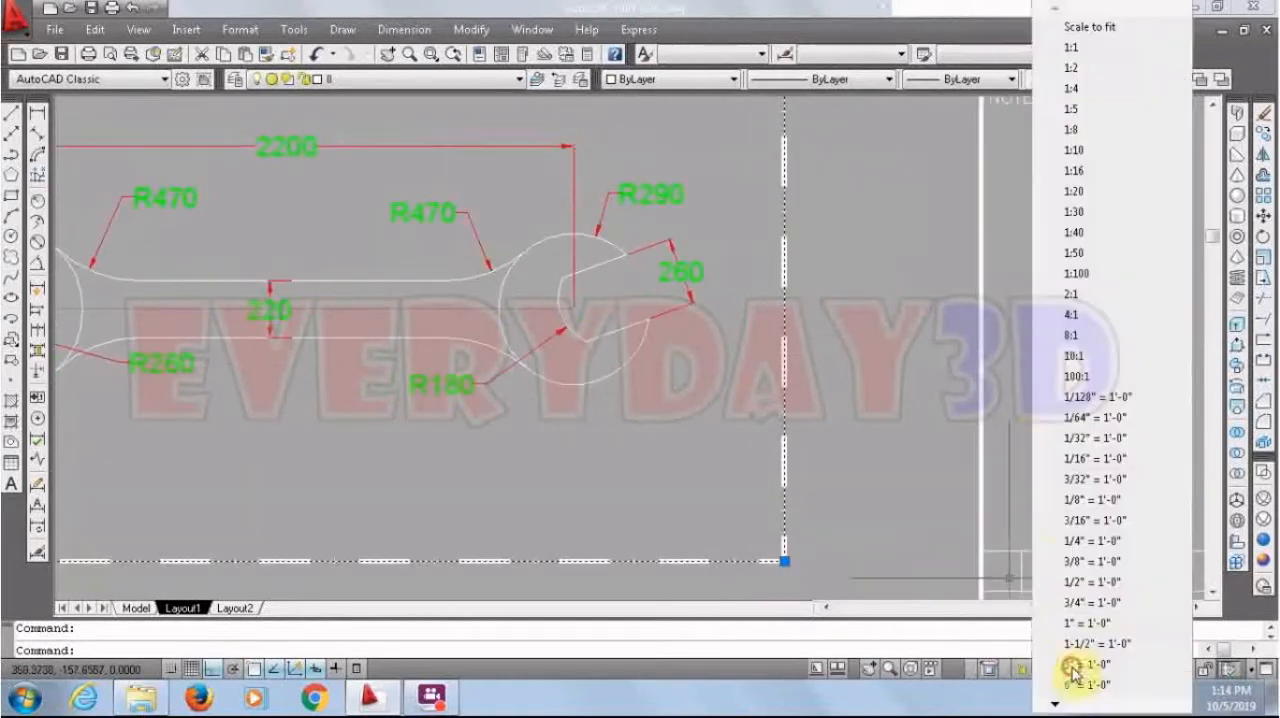
{"action": "left_click", "coordinate": [1089, 276]}
{"action": "scroll", "coordinate": [807, 329], "scroll_direction": "down", "scroll_amount": 2}
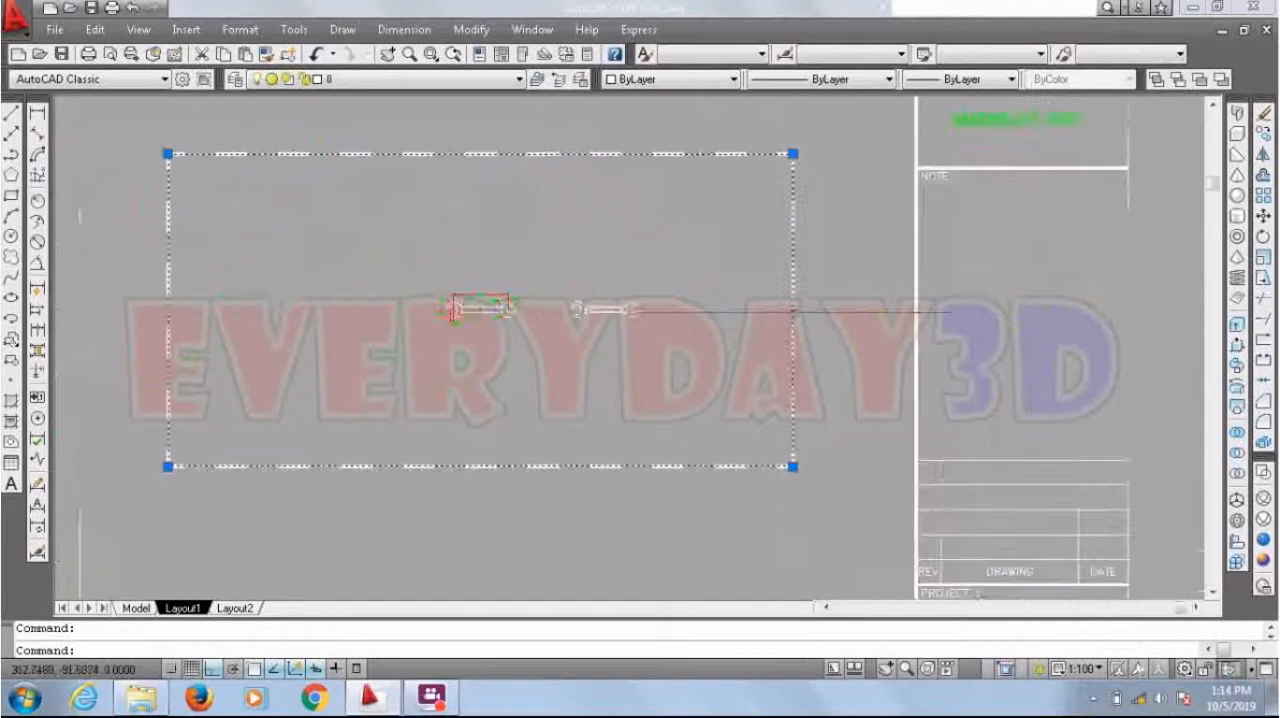
Step: Set the selected wrench viewport's scale to 1:20 and deselect it
{"action": "left_click", "coordinate": [1082, 668]}
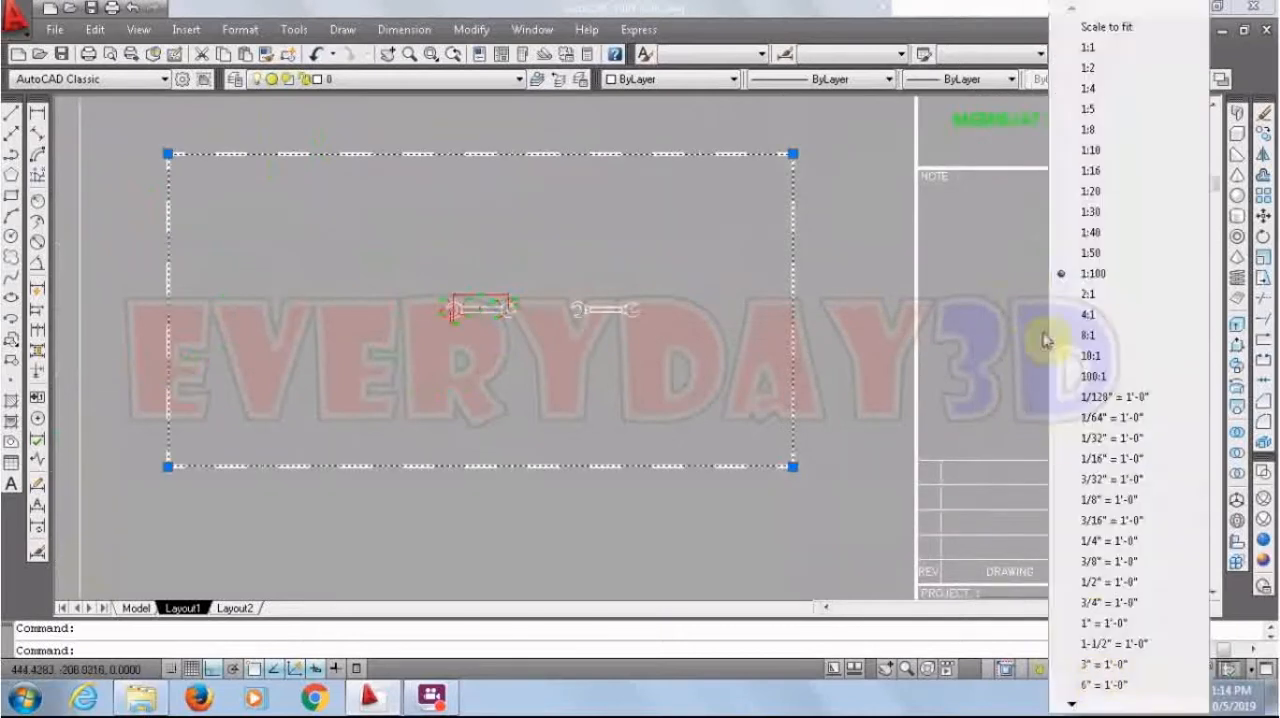
{"action": "left_click", "coordinate": [1095, 192]}
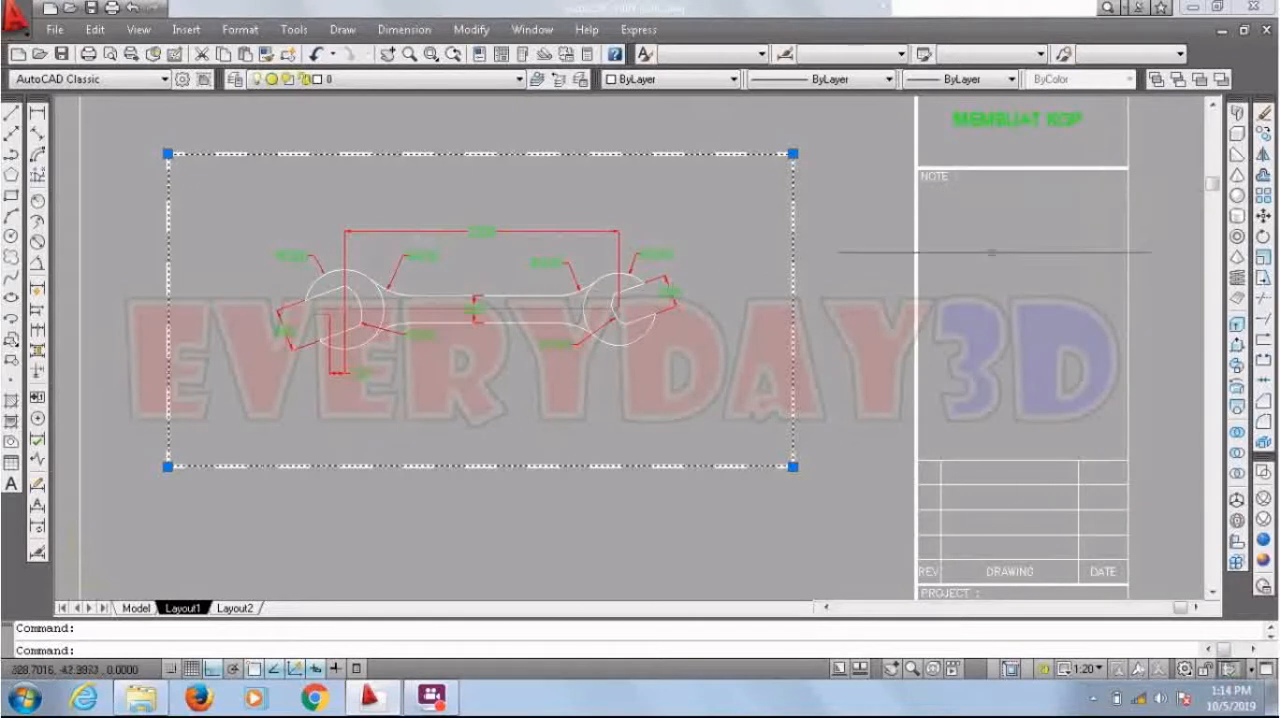
{"action": "scroll", "coordinate": [726, 212], "scroll_direction": "down", "scroll_amount": 2}
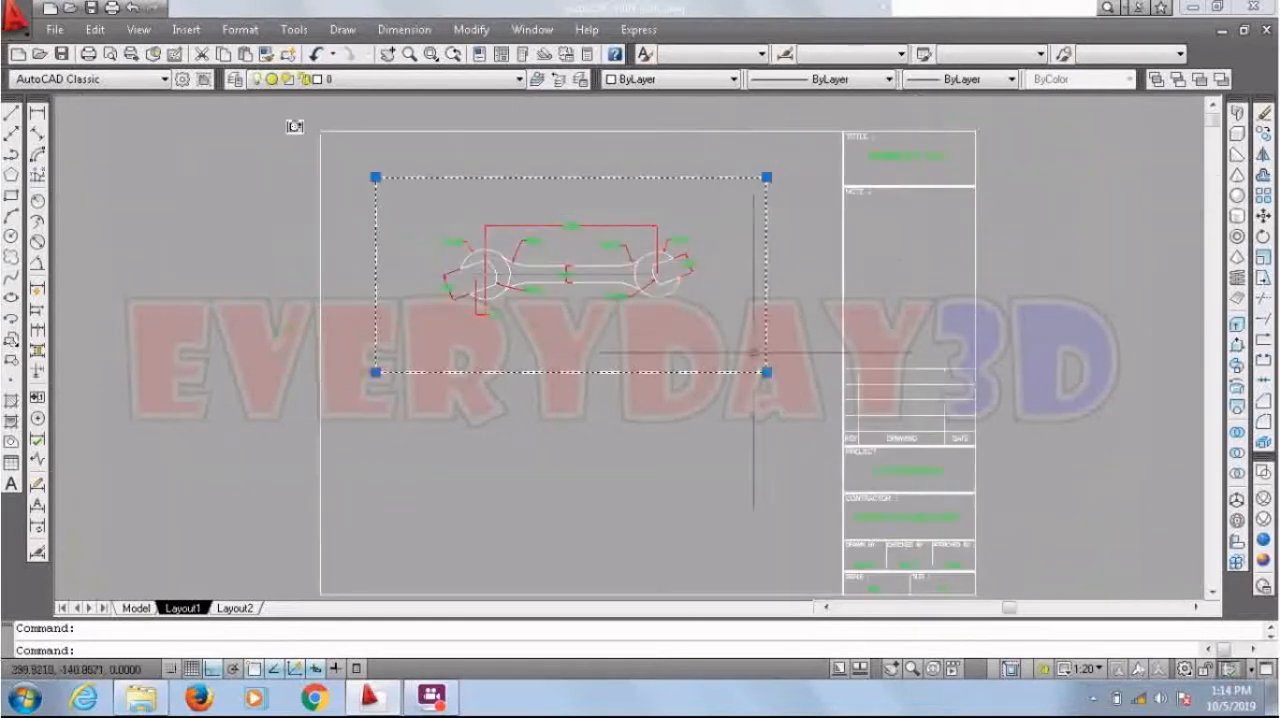
{"action": "key", "text": "Escape"}
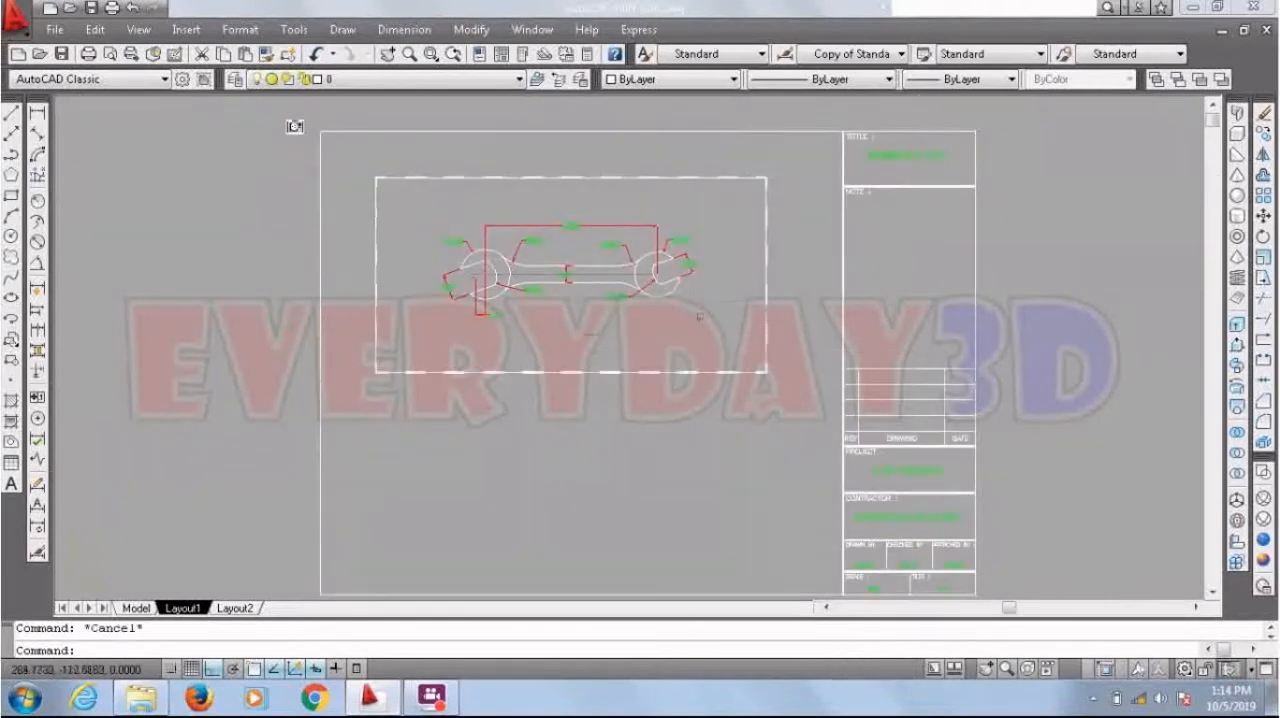
Step: Copy the dash-dot rectangle with its viewport 125 straight down so the copy adjoins the original's lower edge
{"action": "scroll", "coordinate": [551, 243], "scroll_direction": "up", "scroll_amount": 3}
{"action": "scroll", "coordinate": [700, 315], "scroll_direction": "down", "scroll_amount": 2}
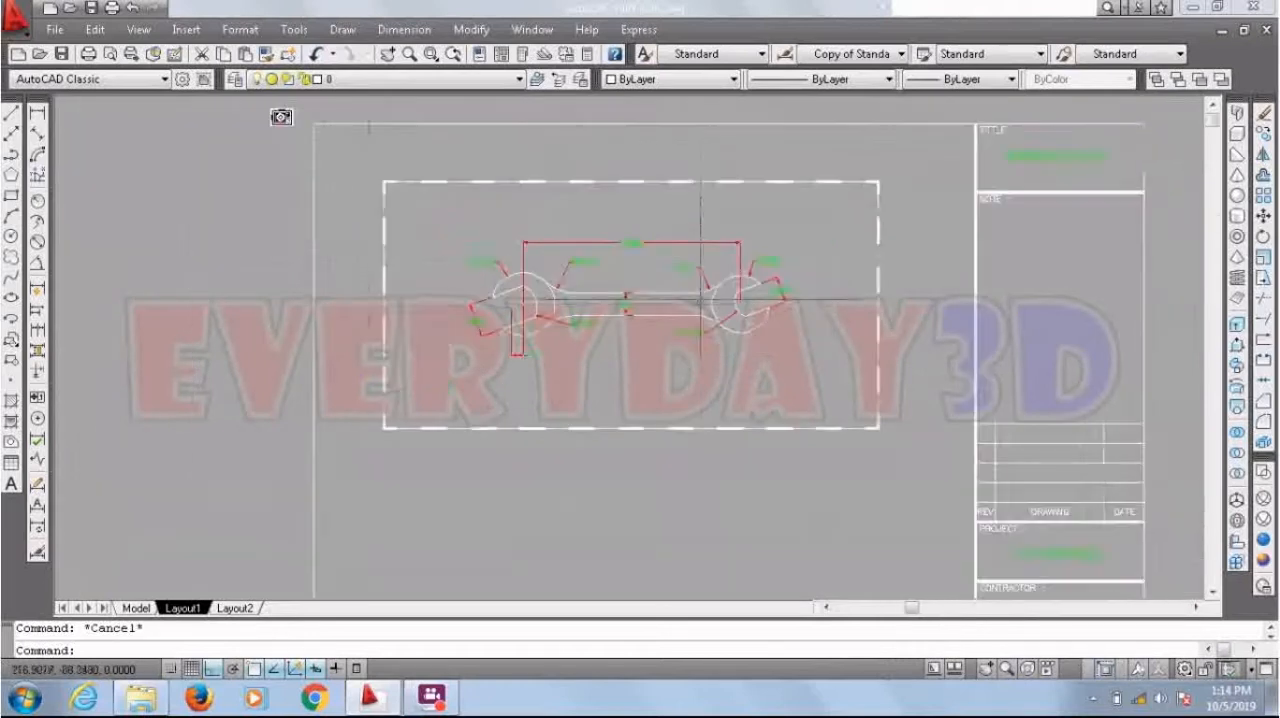
{"action": "left_click", "coordinate": [360, 150]}
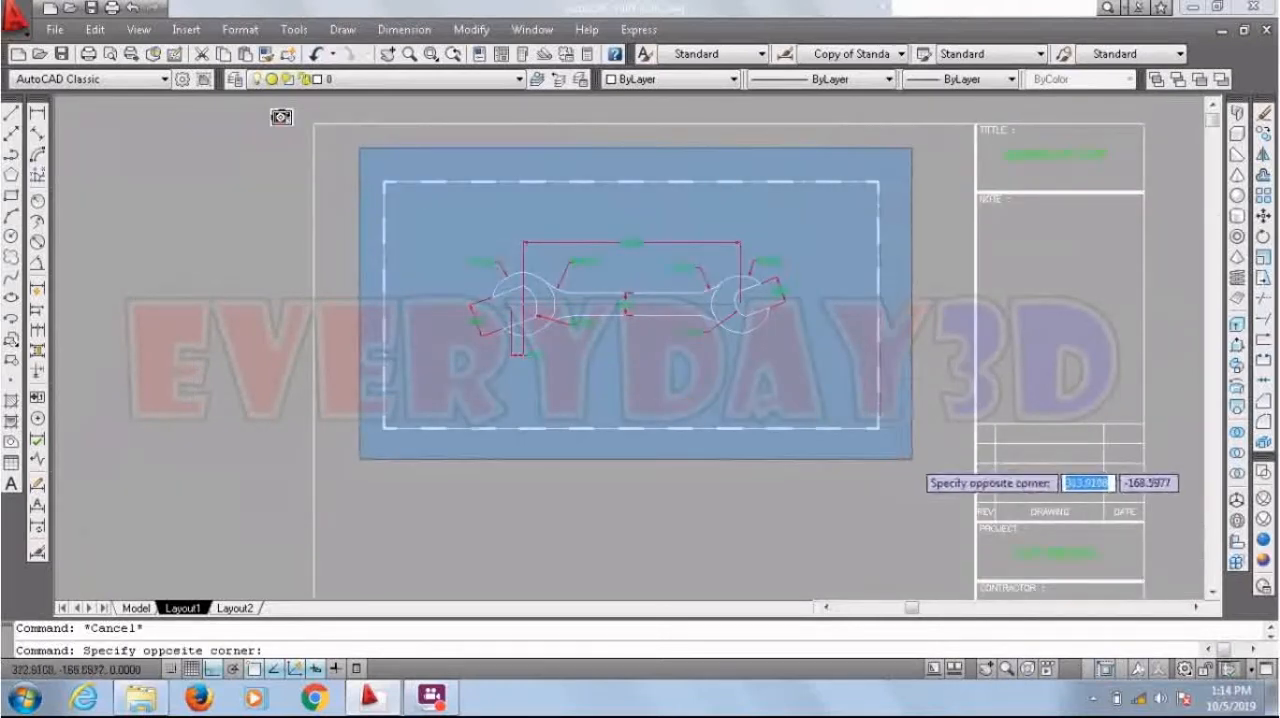
{"action": "left_click", "coordinate": [912, 459]}
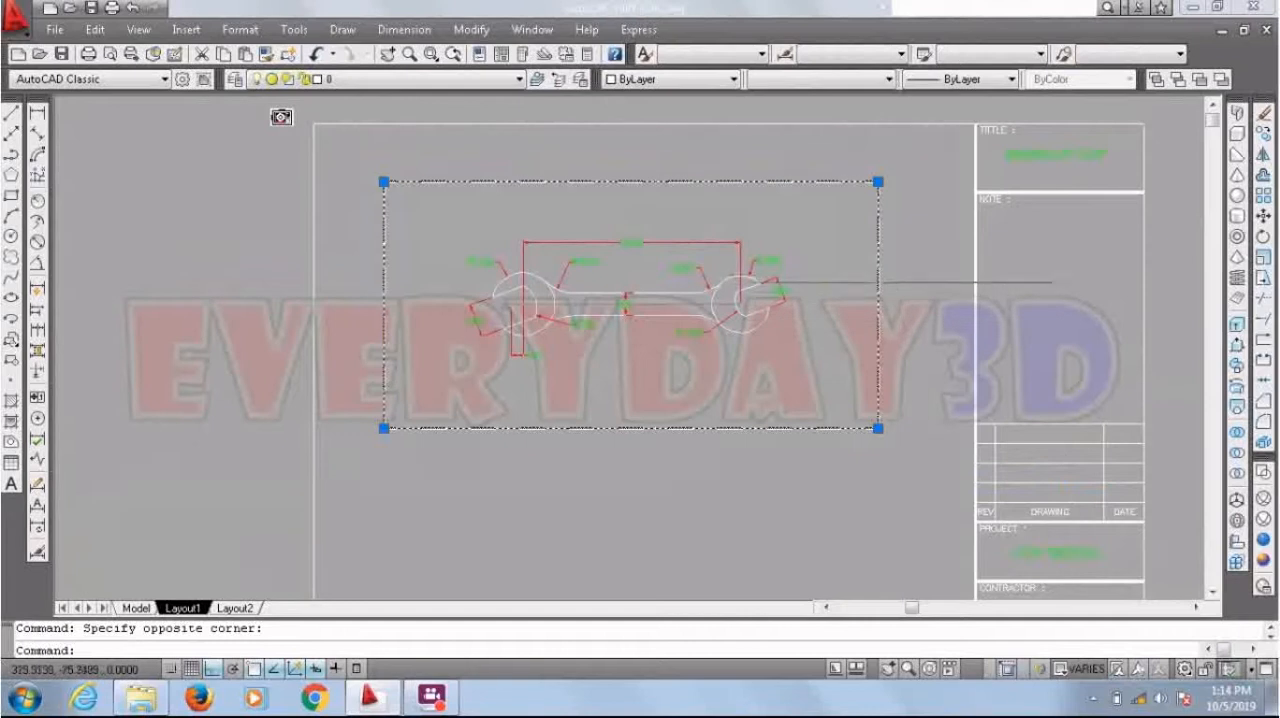
{"action": "type", "text": "co"}
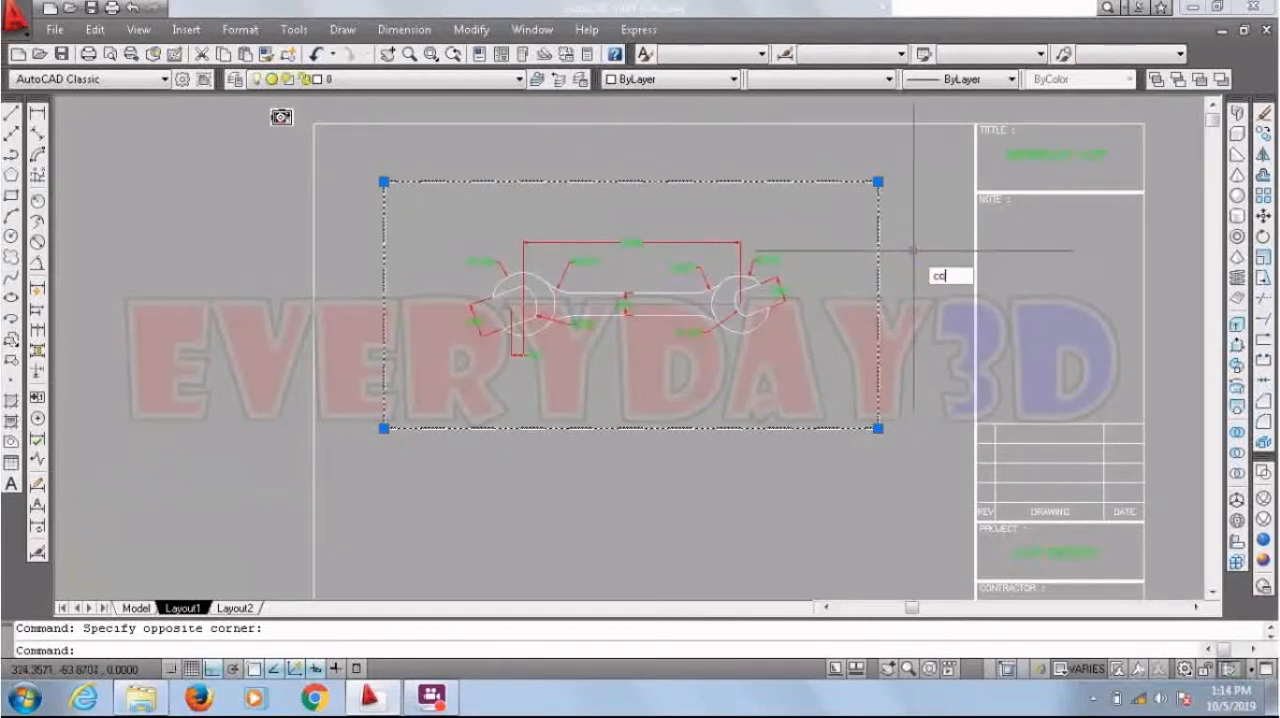
{"action": "key", "text": "Return"}
{"action": "left_click", "coordinate": [878, 181]}
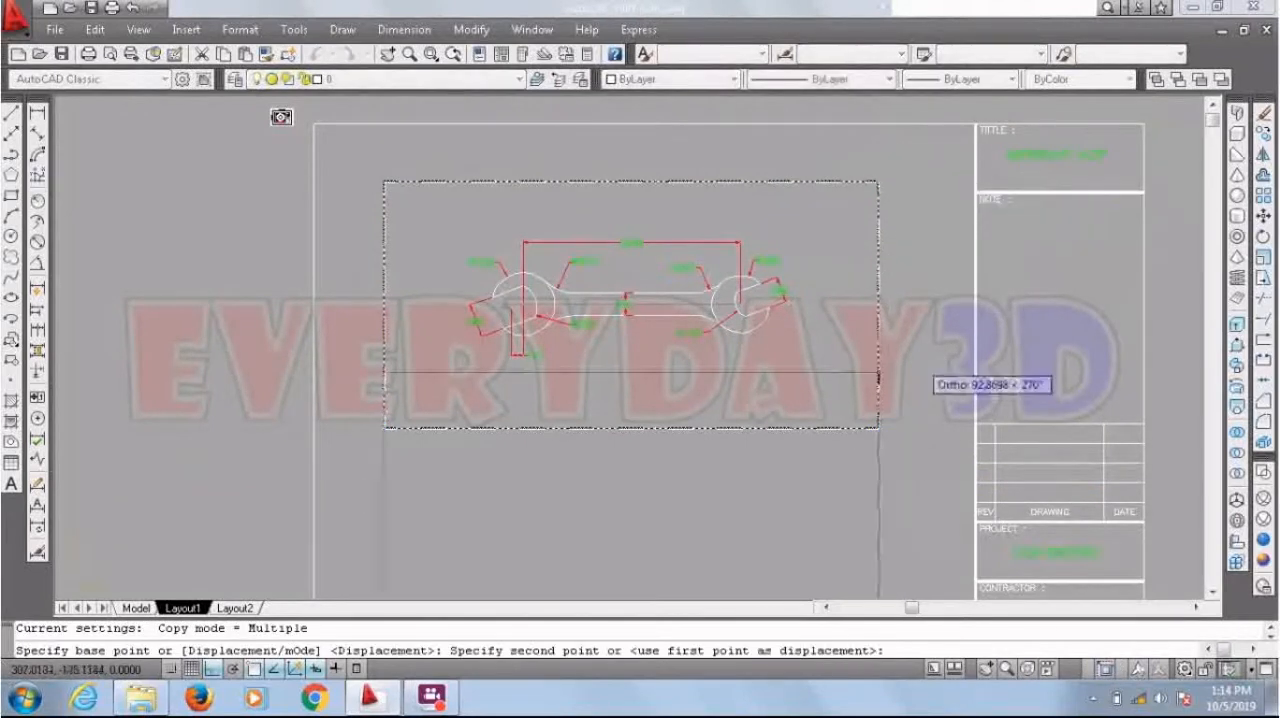
{"action": "left_click", "coordinate": [878, 428]}
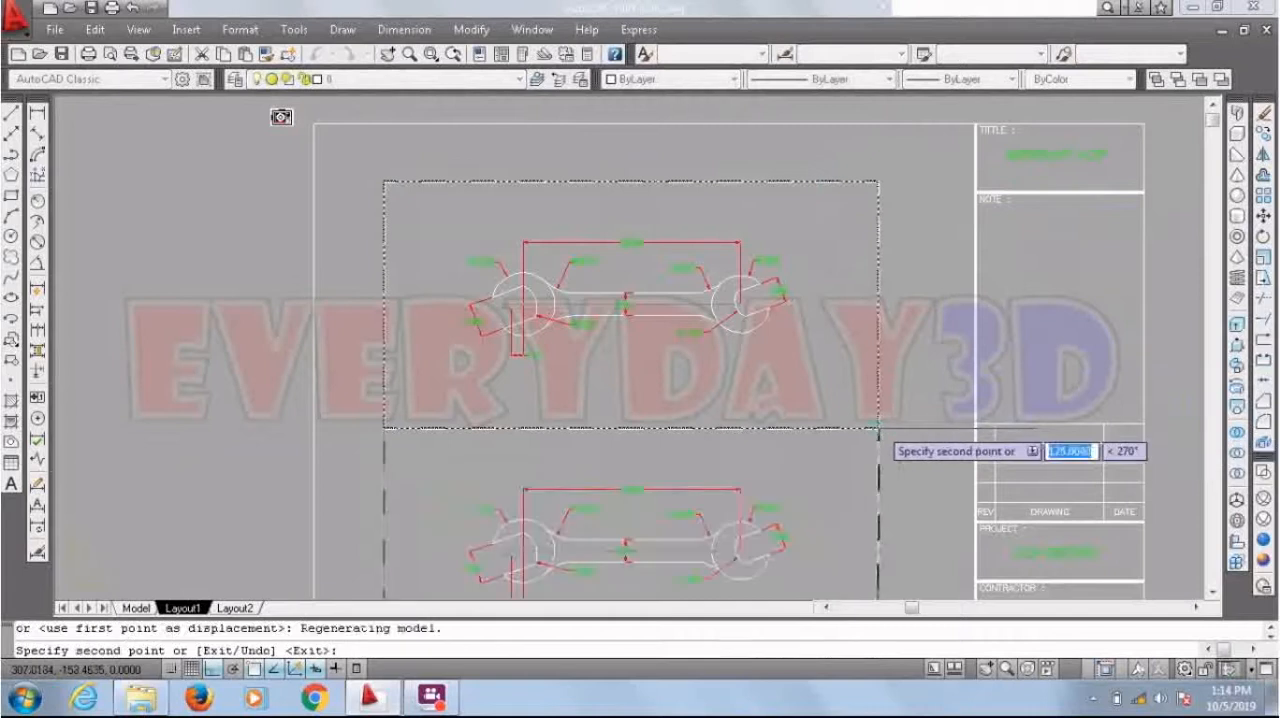
Step: Finish the copying, activate the lower copied viewport and set its view to SW Isometric
{"action": "key", "text": "Return"}
{"action": "scroll", "coordinate": [783, 232], "scroll_direction": "down", "scroll_amount": 2}
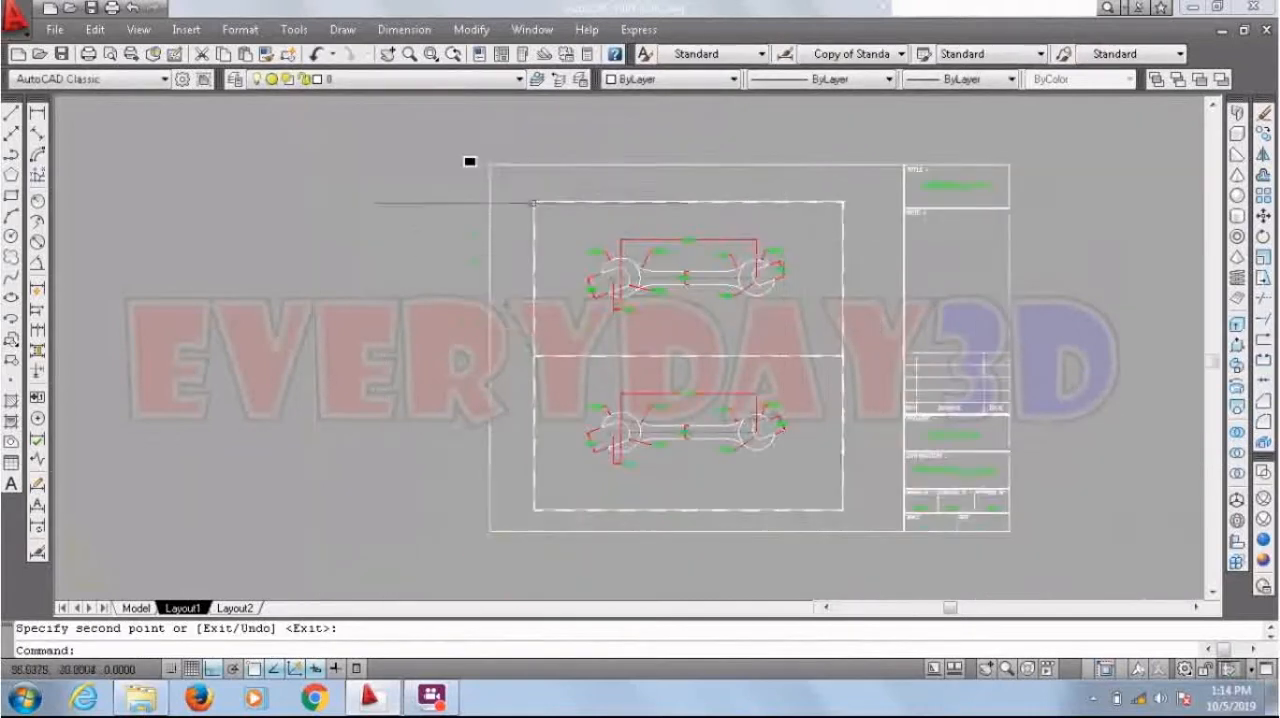
{"action": "scroll", "coordinate": [641, 400], "scroll_direction": "up", "scroll_amount": 6}
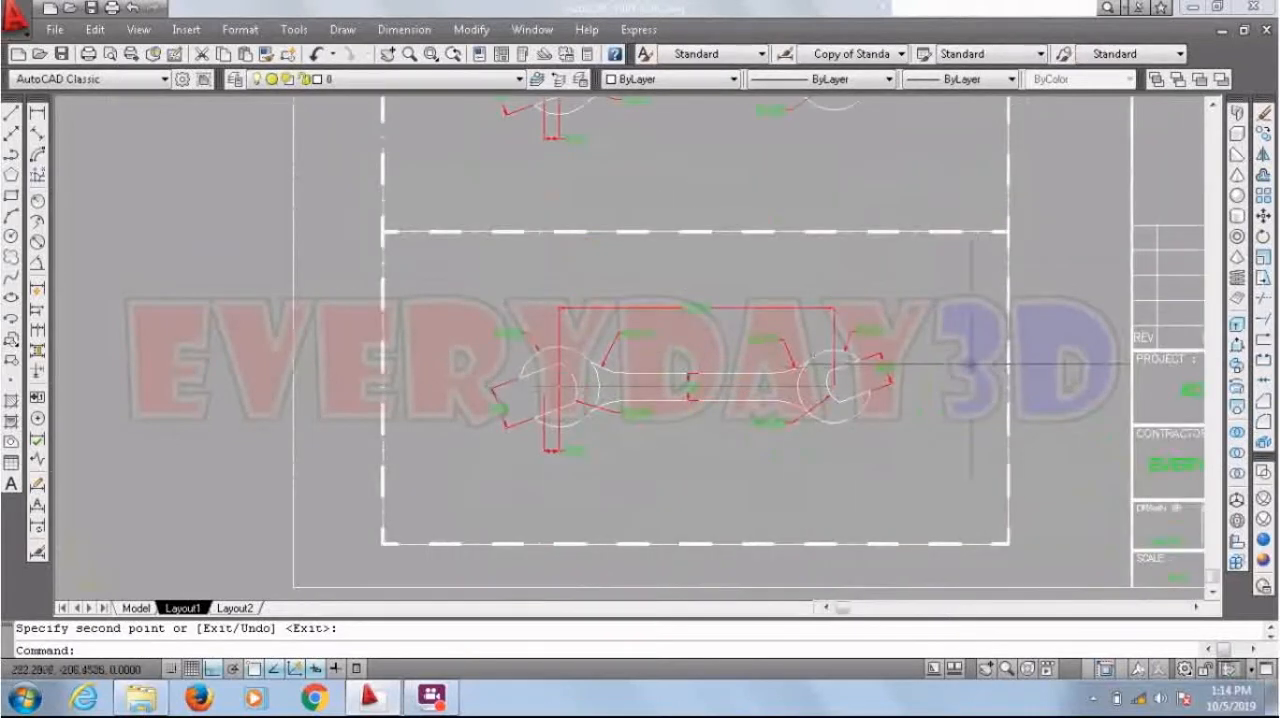
{"action": "scroll", "coordinate": [1005, 360], "scroll_direction": "up", "scroll_amount": 3}
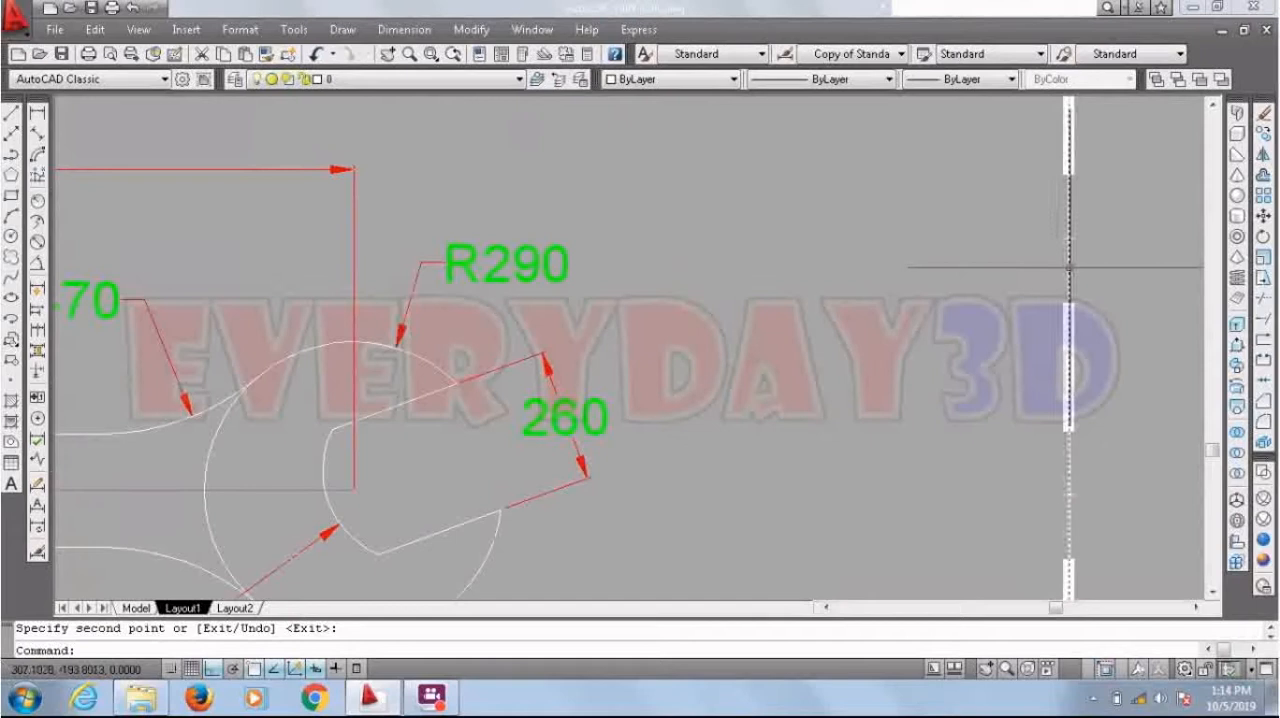
{"action": "left_click", "coordinate": [1068, 267]}
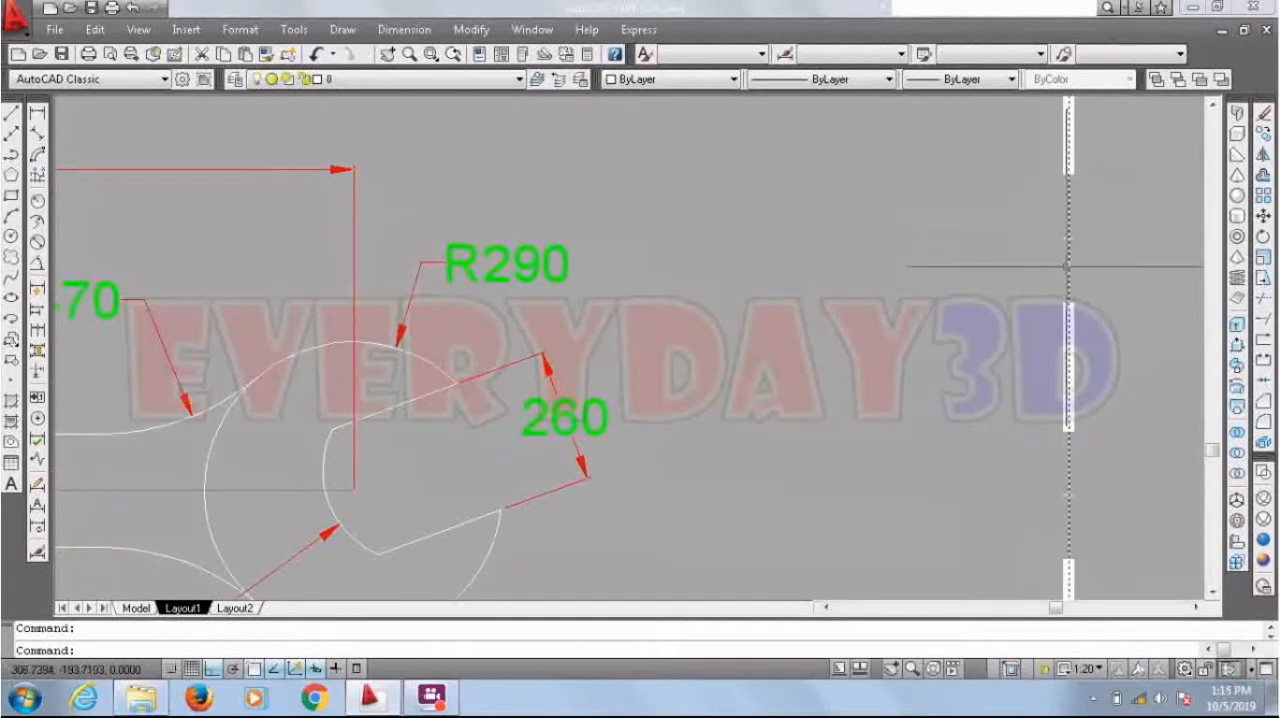
{"action": "scroll", "coordinate": [1068, 267], "scroll_direction": "down", "scroll_amount": 2}
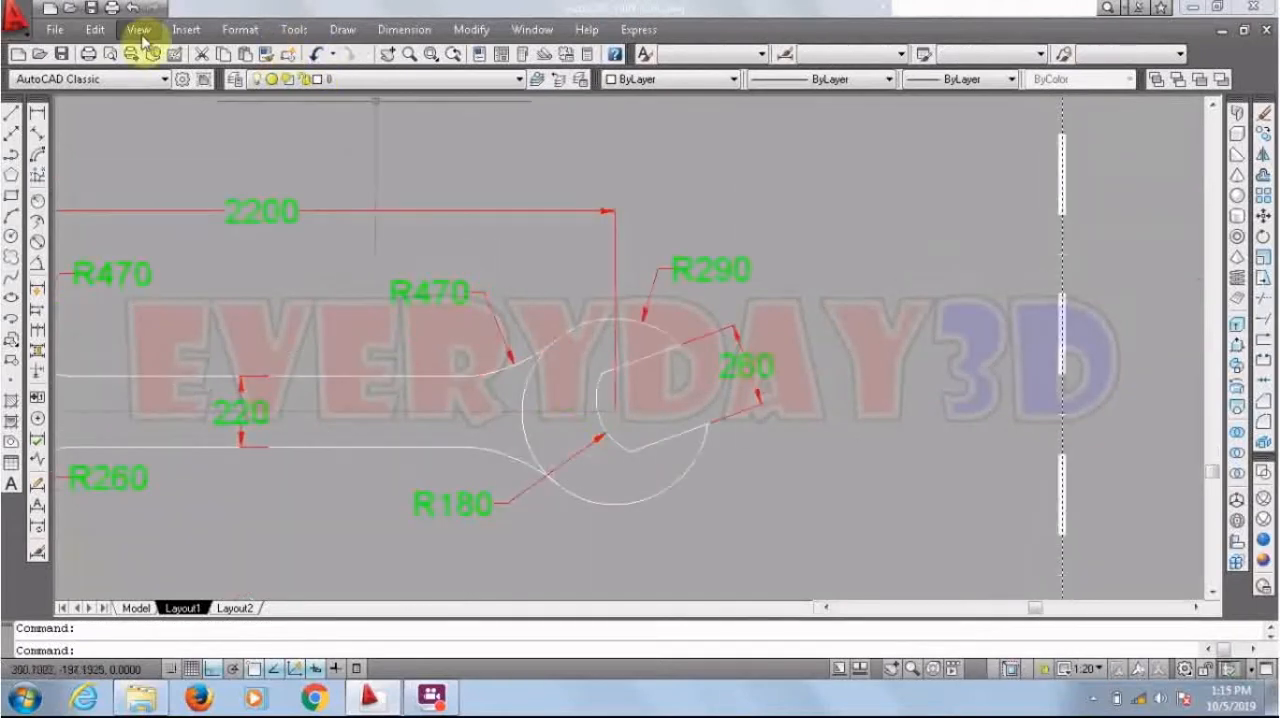
{"action": "scroll", "coordinate": [921, 305], "scroll_direction": "down", "scroll_amount": 4}
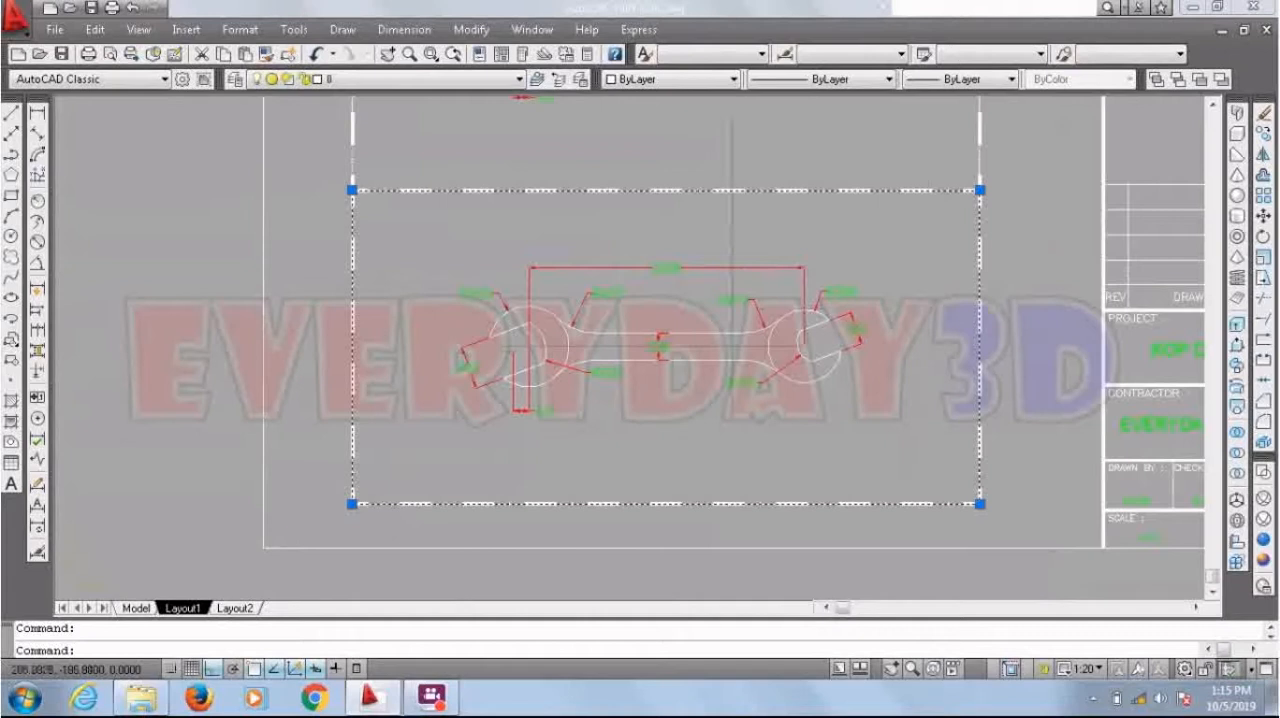
{"action": "double_click", "coordinate": [461, 240]}
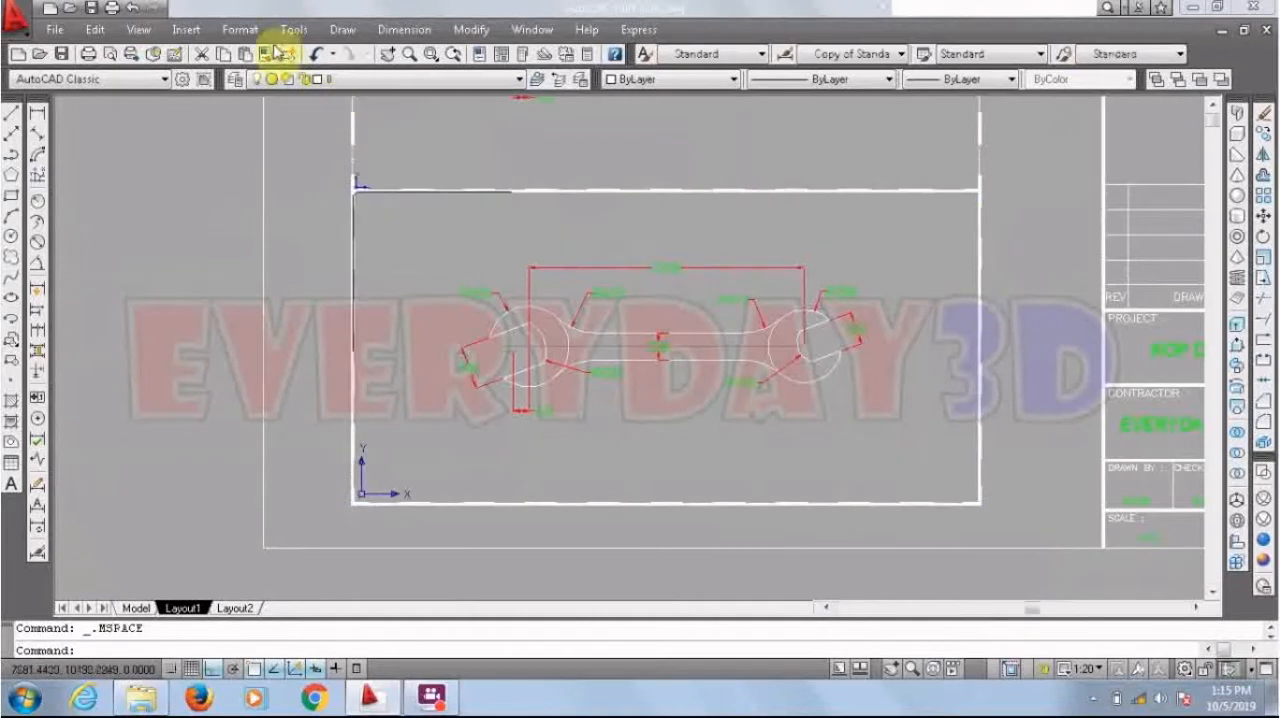
{"action": "left_click", "coordinate": [142, 32]}
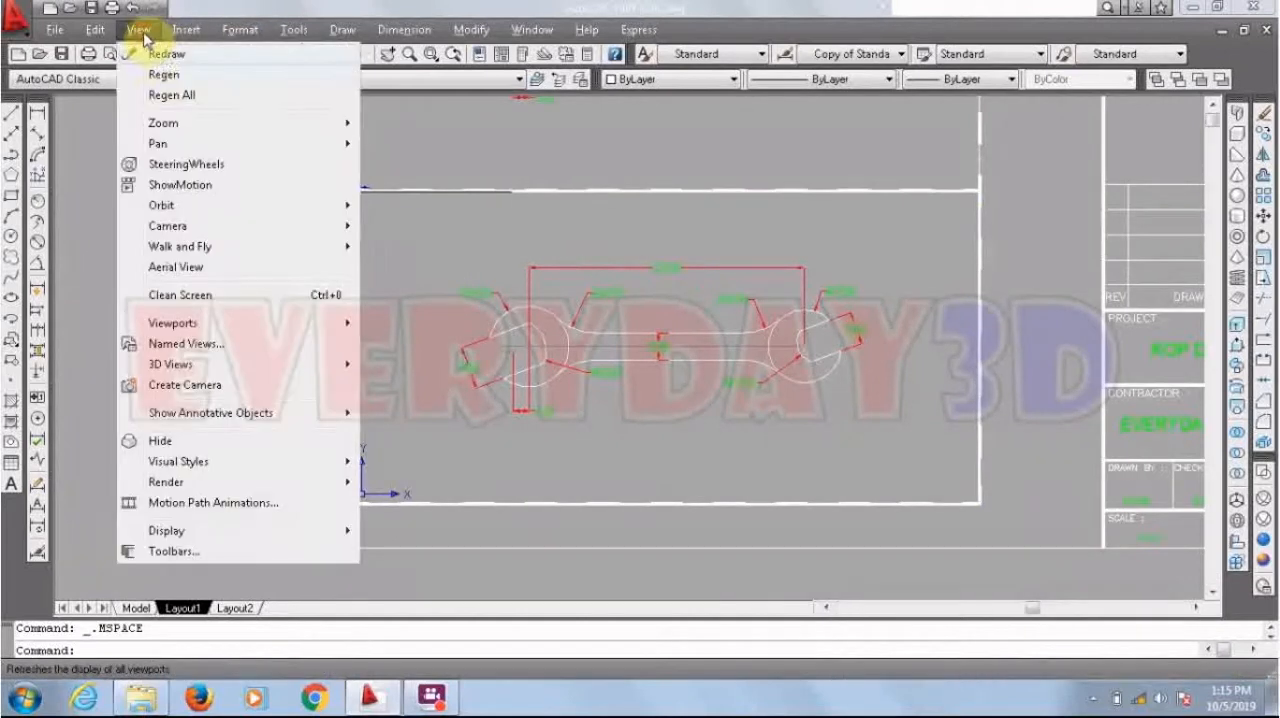
{"action": "mouse_move", "coordinate": [201, 125]}
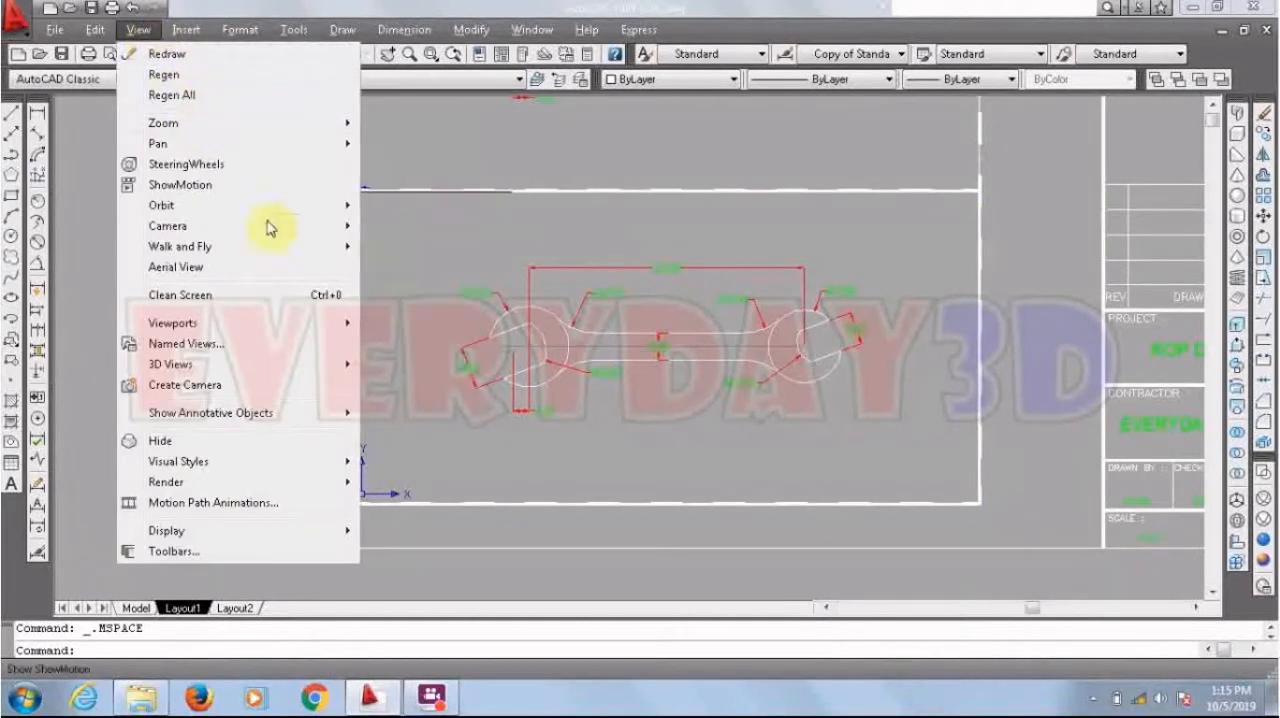
{"action": "mouse_move", "coordinate": [355, 372]}
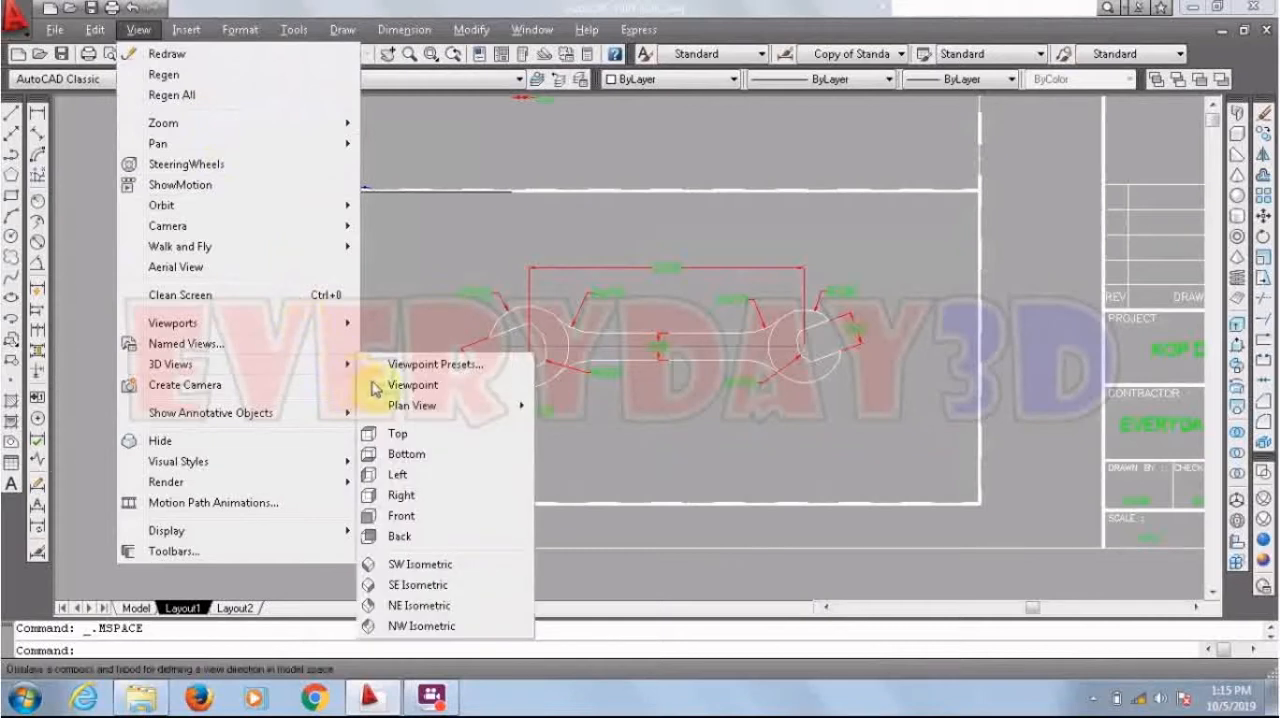
{"action": "left_click", "coordinate": [420, 564]}
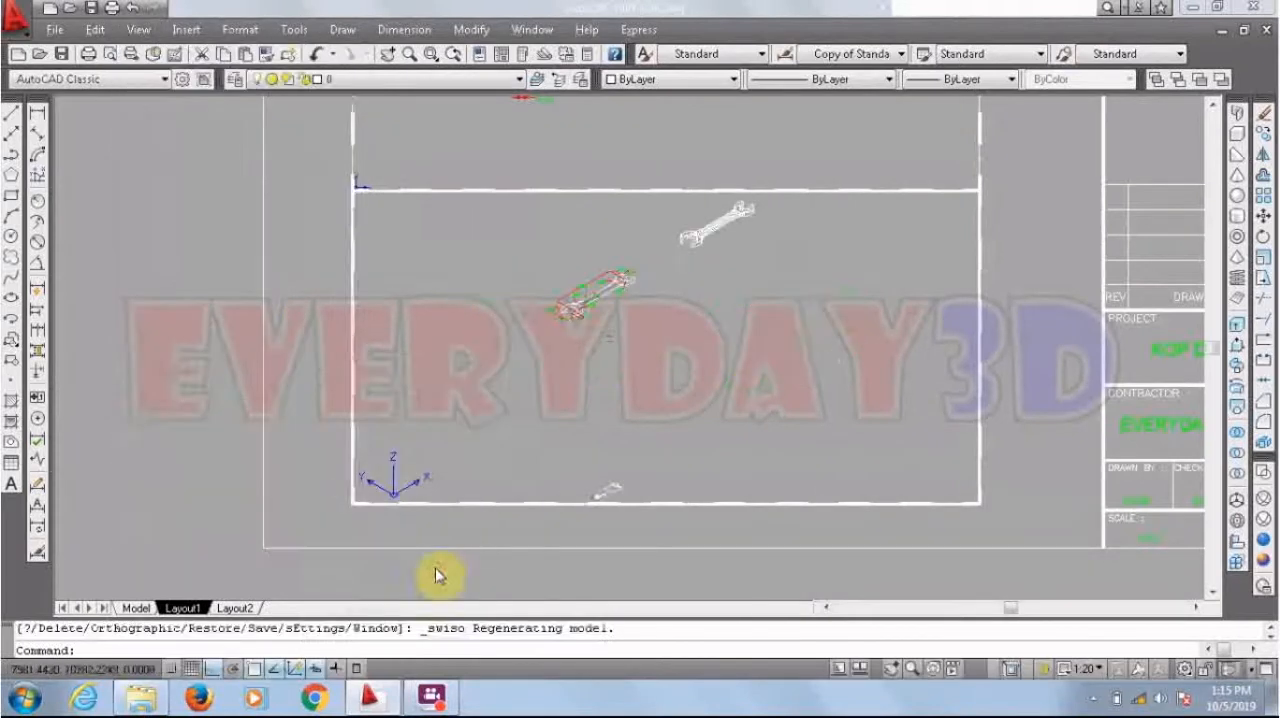
Step: Center and enlarge the solid 3D wrench inside the active lower viewport
{"action": "scroll", "coordinate": [694, 217], "scroll_direction": "up", "scroll_amount": 3}
{"action": "scroll", "coordinate": [622, 424], "scroll_direction": "down", "scroll_amount": 2}
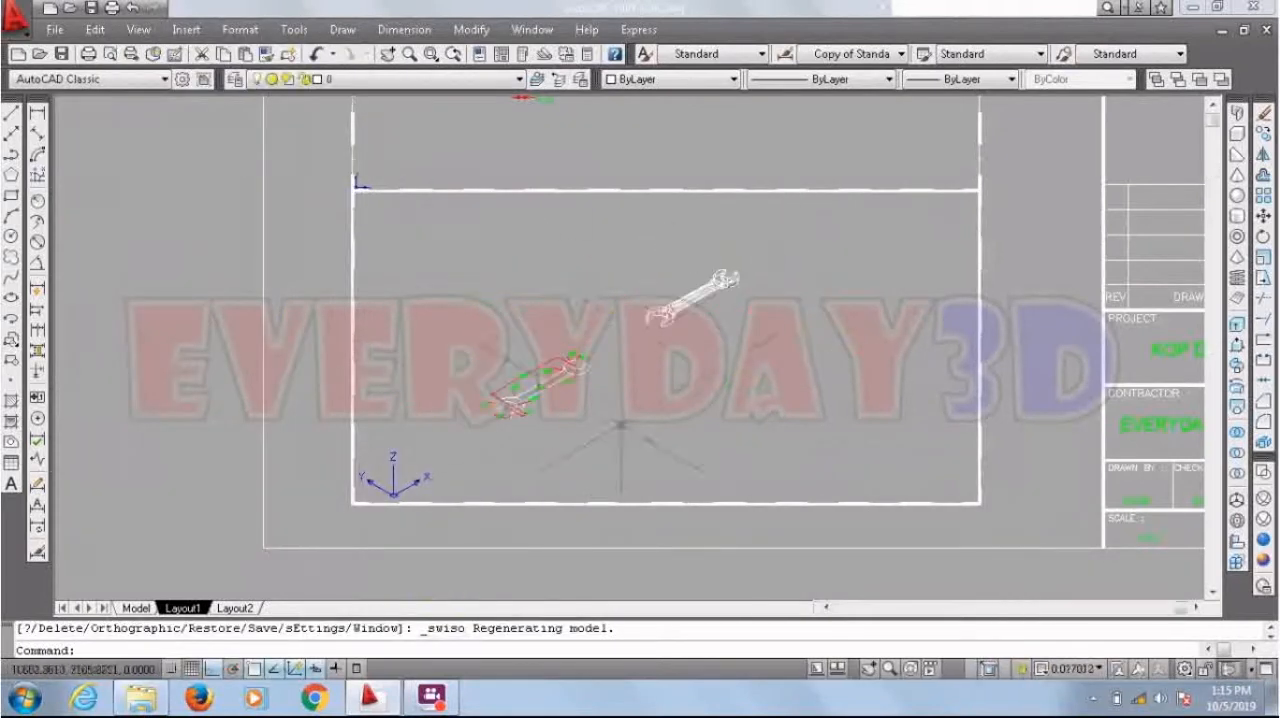
{"action": "scroll", "coordinate": [673, 276], "scroll_direction": "up", "scroll_amount": 3}
{"action": "scroll", "coordinate": [718, 322], "scroll_direction": "up", "scroll_amount": 3}
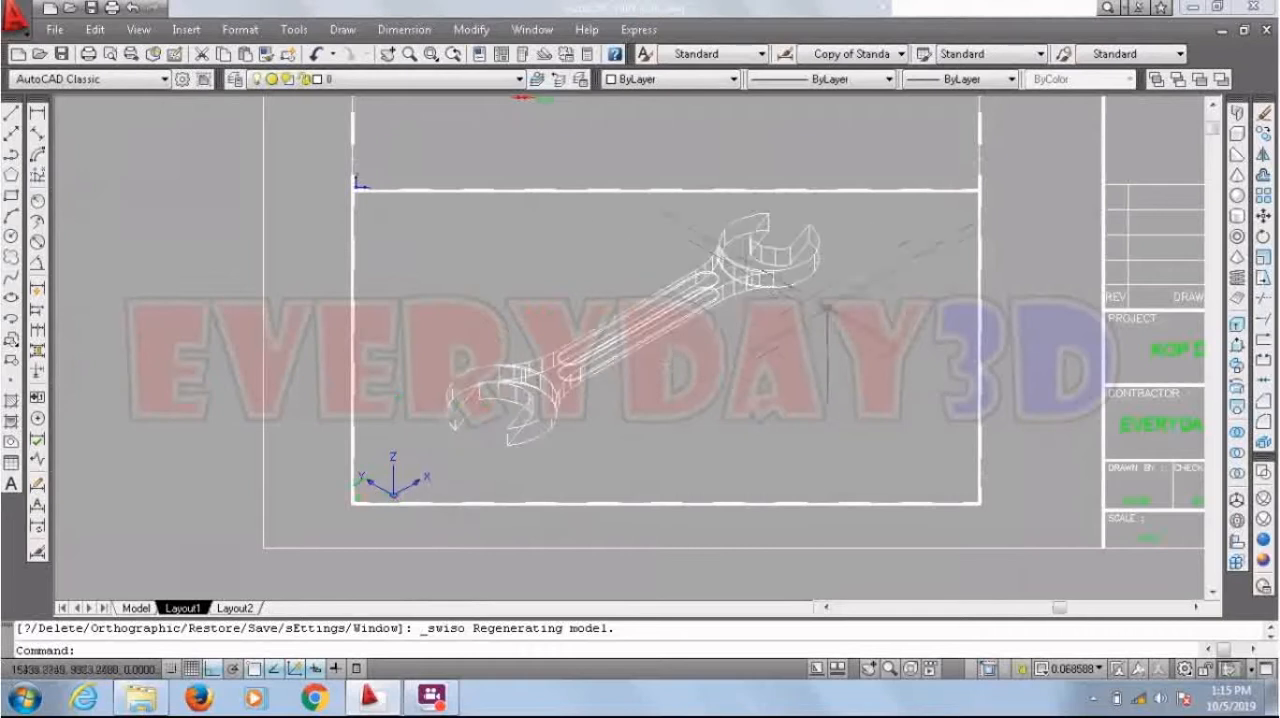
{"action": "scroll", "coordinate": [745, 334], "scroll_direction": "down", "scroll_amount": 2}
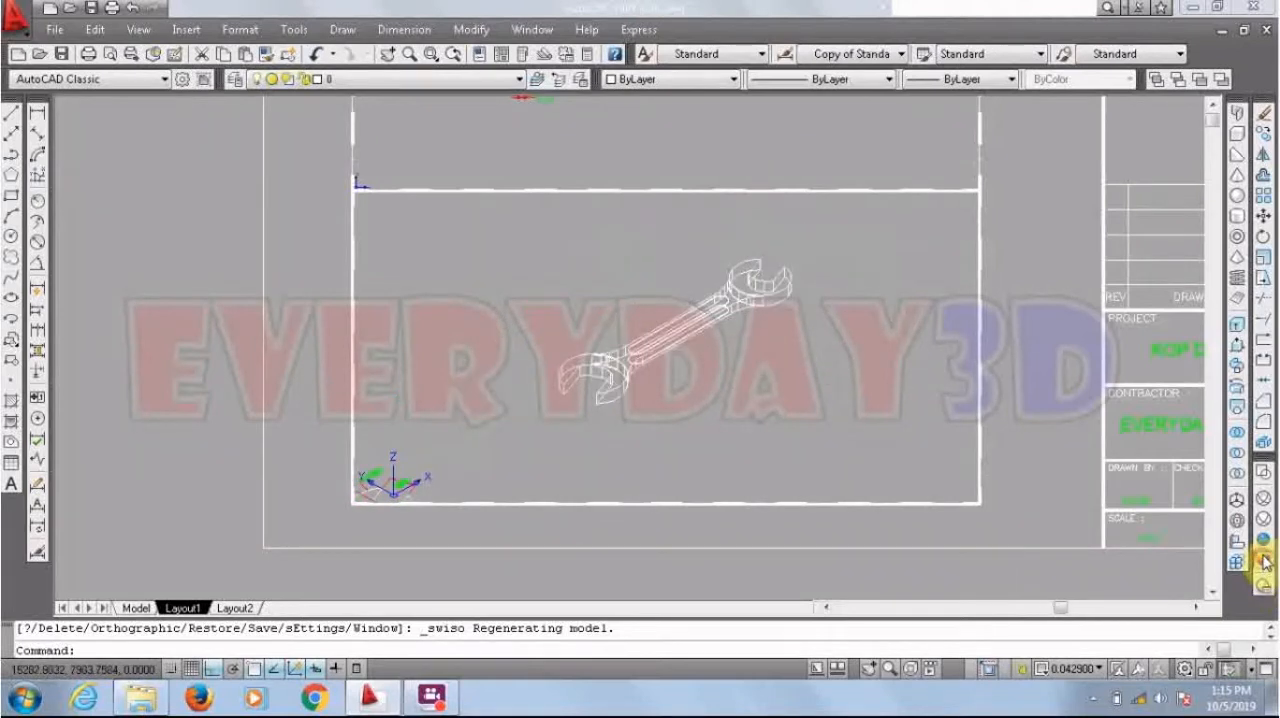
Step: Try the Conceptual, 3D Hidden and 3D Wireframe visual styles on the isometric wrench viewport
{"action": "left_click", "coordinate": [1265, 562]}
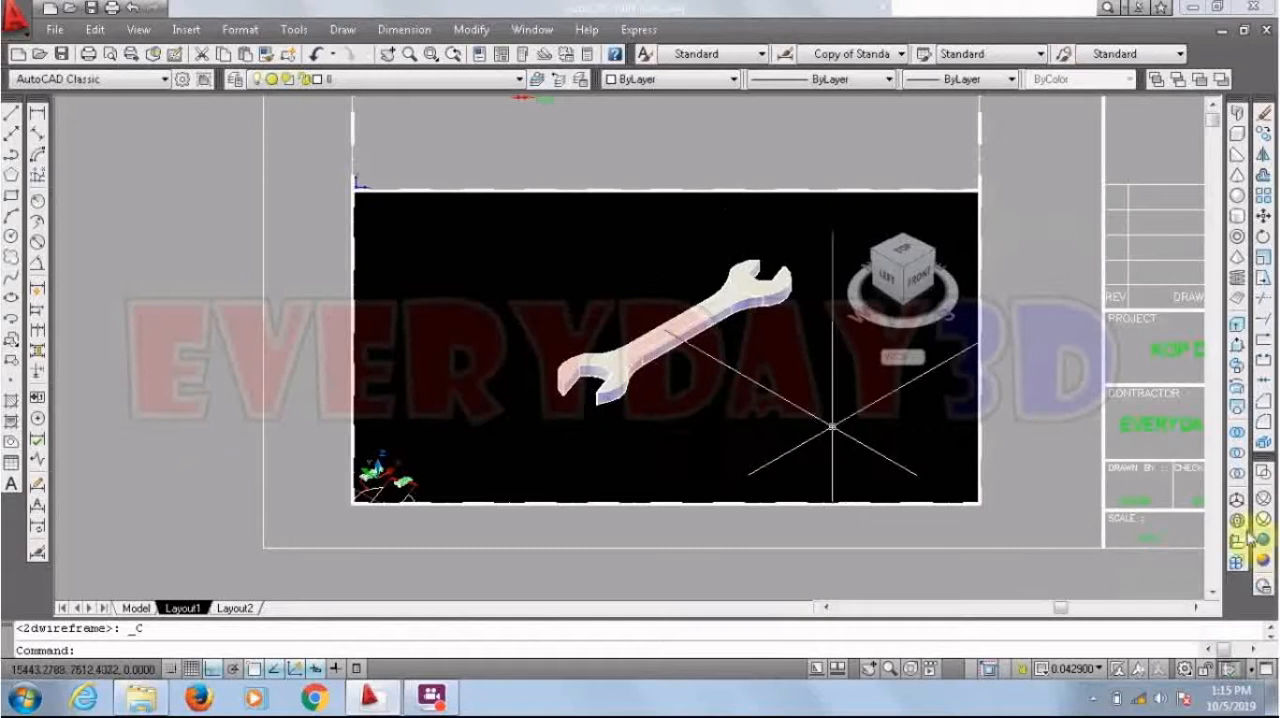
{"action": "left_click", "coordinate": [1265, 500]}
{"action": "left_click", "coordinate": [1266, 500]}
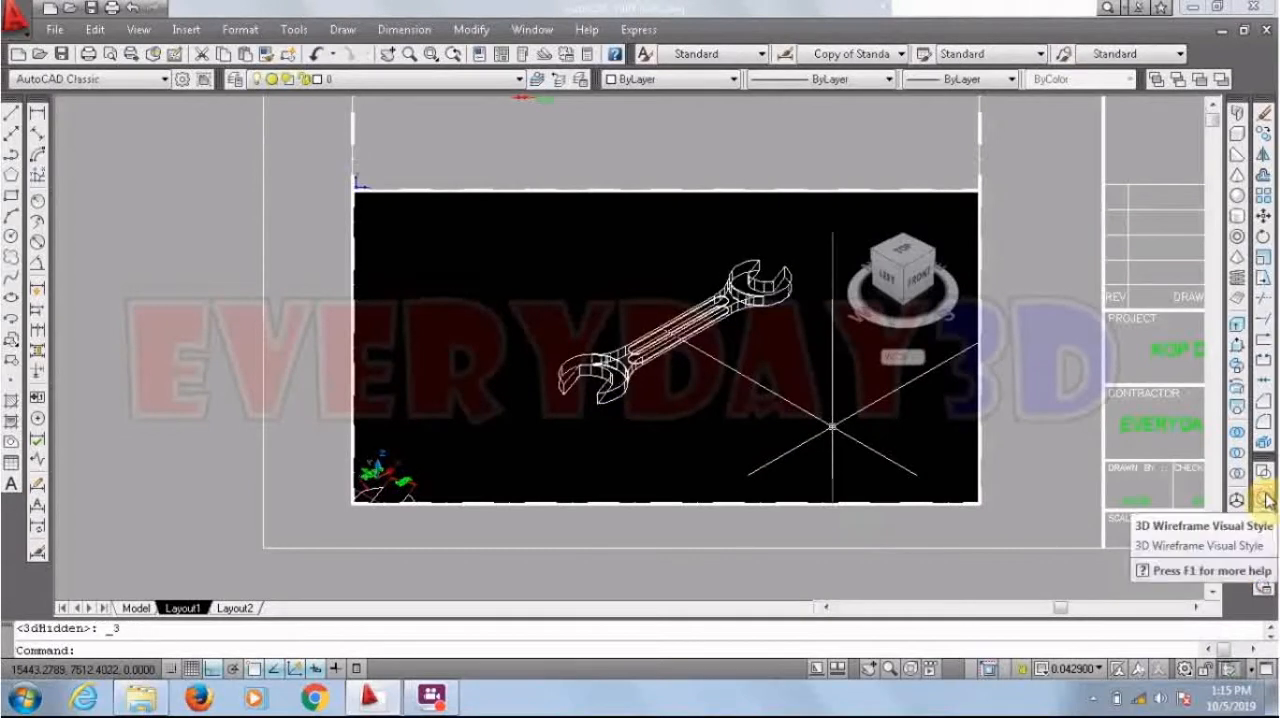
Step: Apply the Realistic visual style to the isometric viewport, enlarge the wrench in it and return to paper space
{"action": "left_click", "coordinate": [1265, 542]}
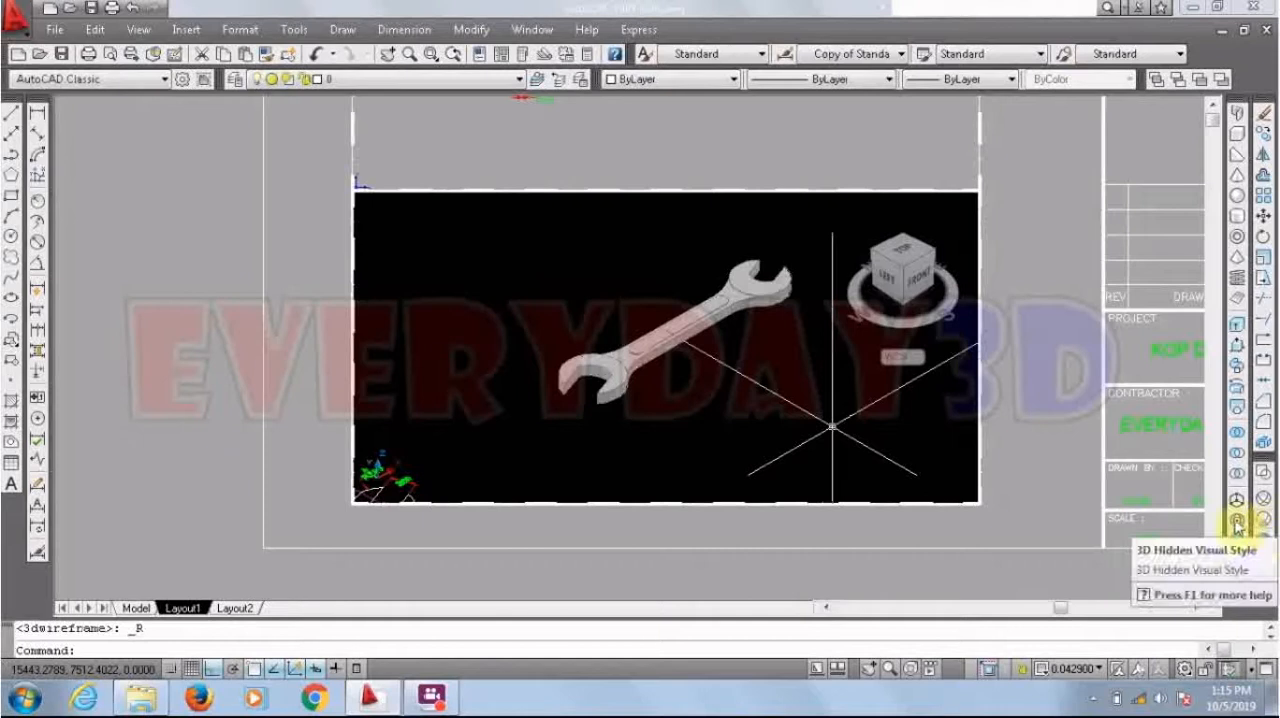
{"action": "scroll", "coordinate": [740, 292], "scroll_direction": "up", "scroll_amount": 2}
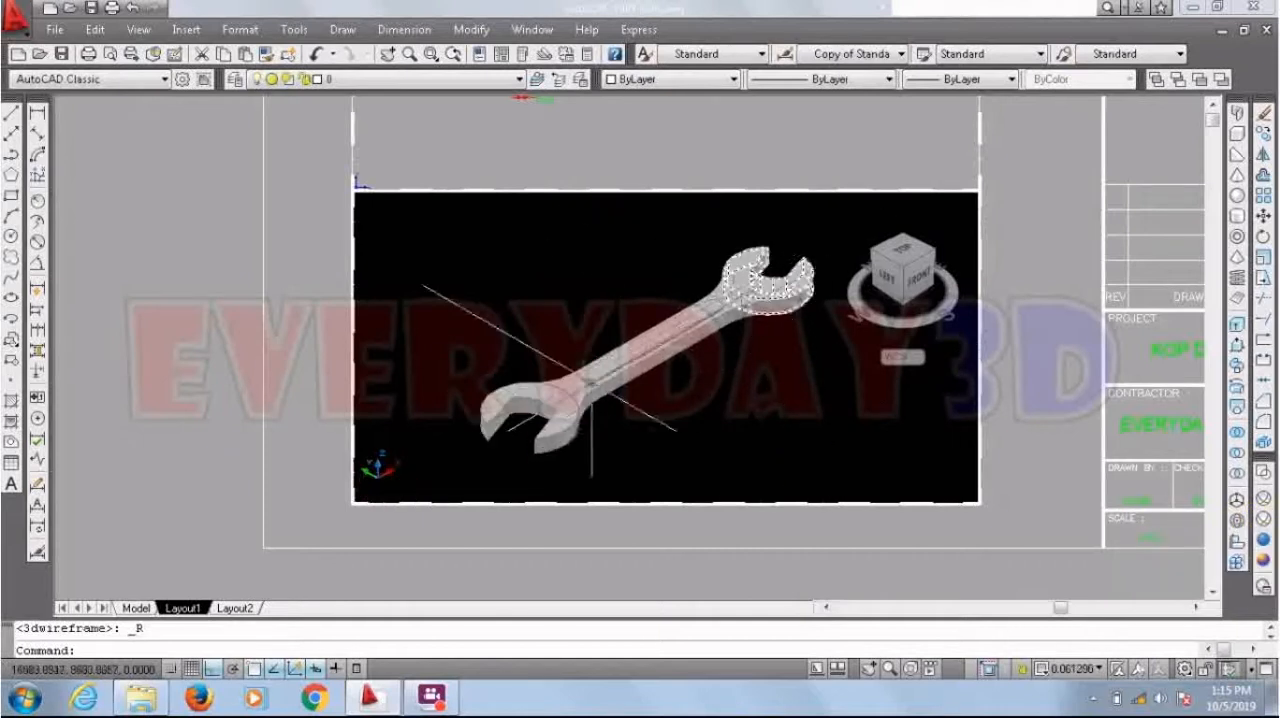
{"action": "left_click", "coordinate": [307, 300]}
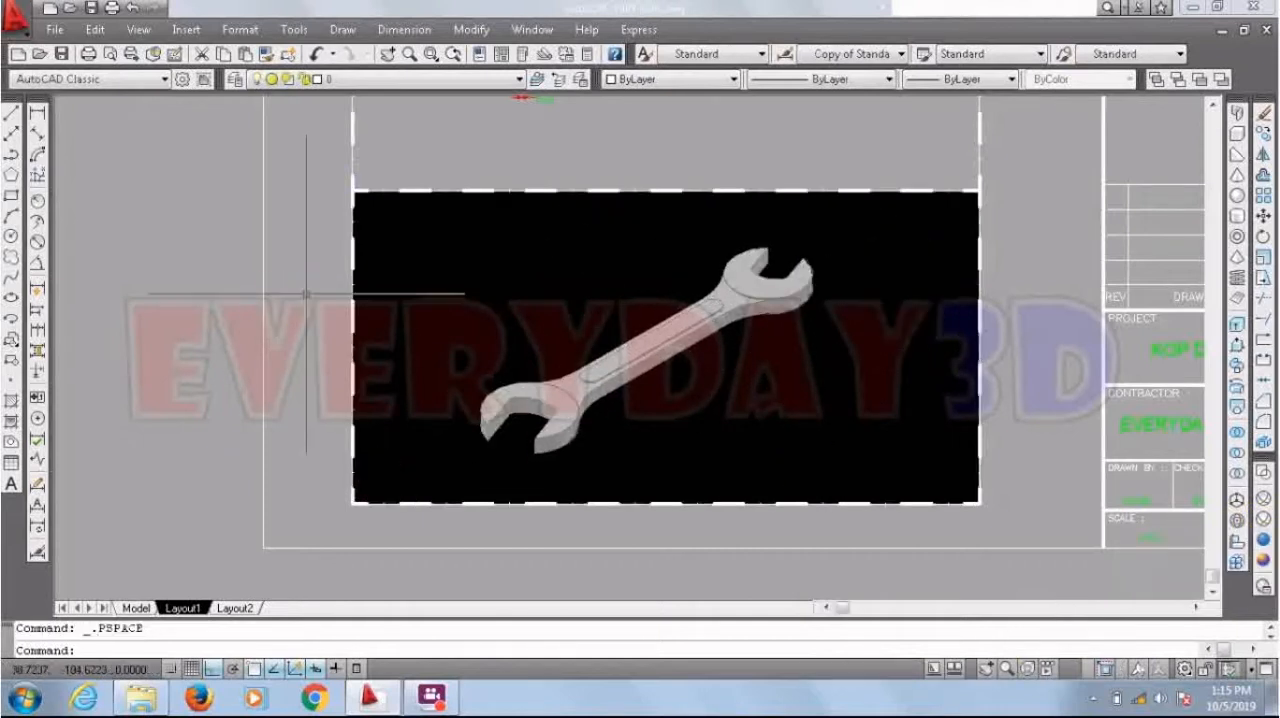
Step: Select the isometric wrench viewport, set its scale to 1:20 and deselect it
{"action": "scroll", "coordinate": [348, 265], "scroll_direction": "up", "scroll_amount": 5}
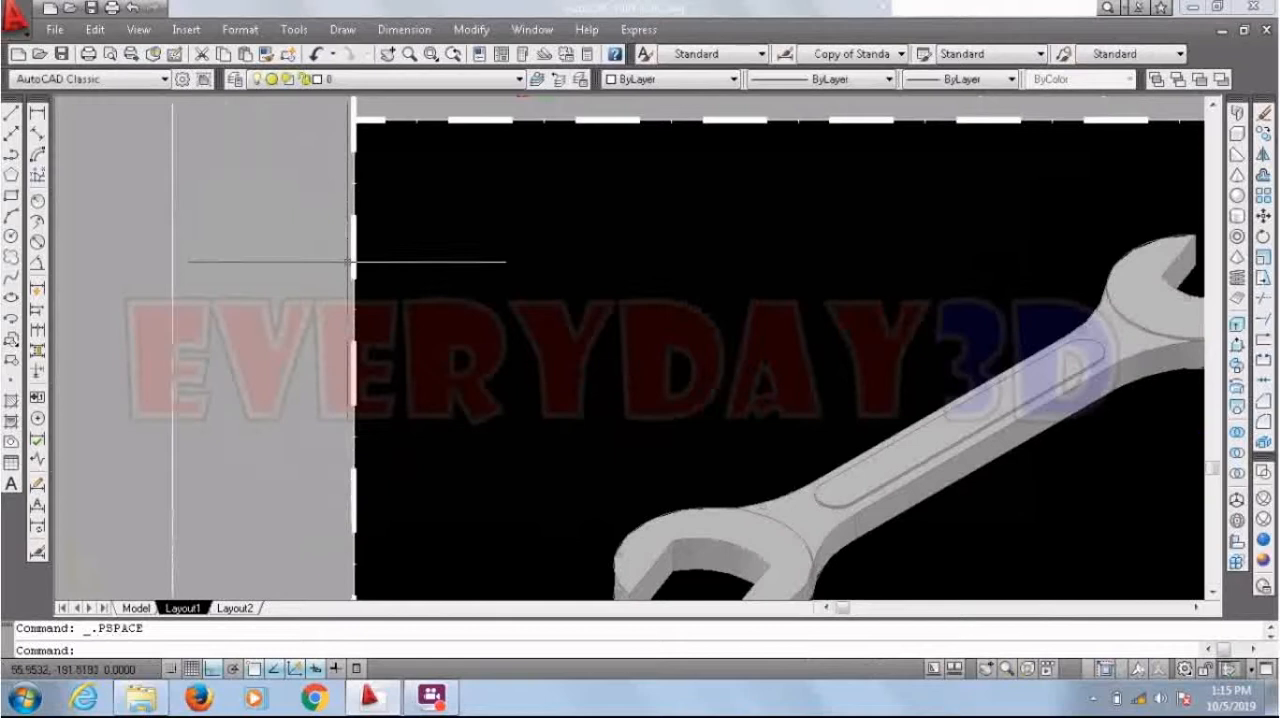
{"action": "left_click", "coordinate": [357, 307]}
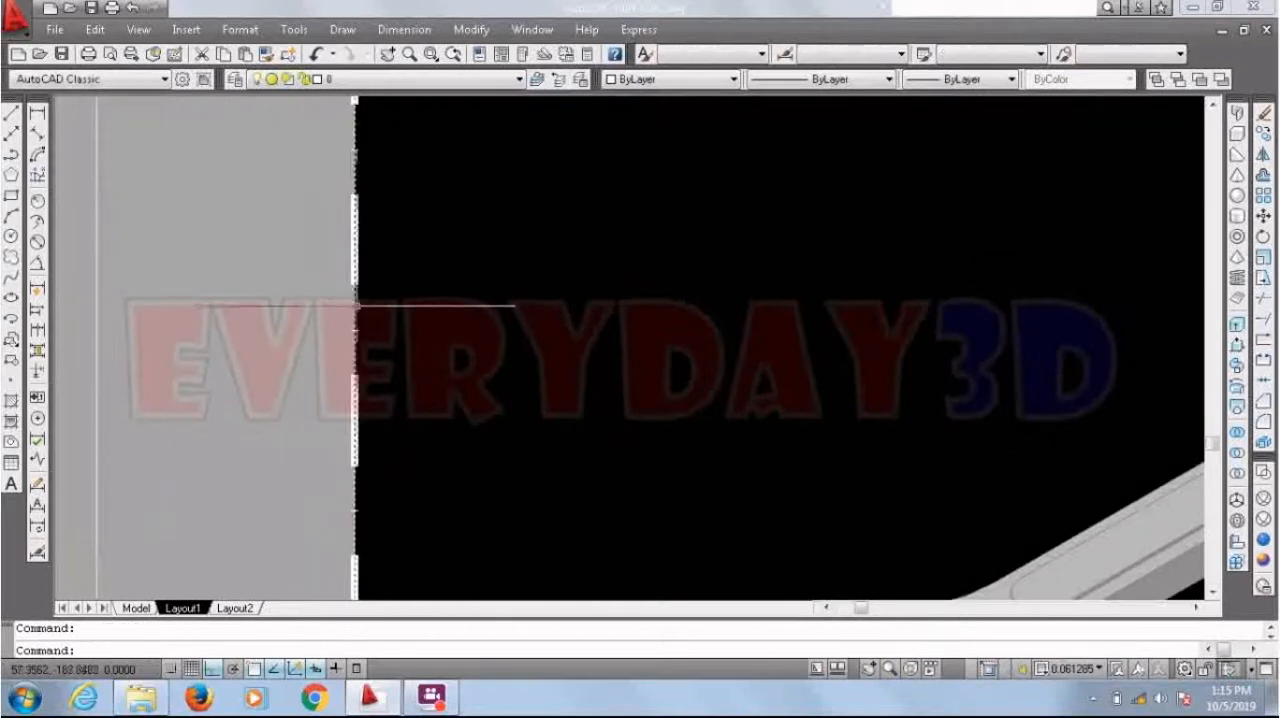
{"action": "scroll", "coordinate": [296, 270], "scroll_direction": "down", "scroll_amount": 5}
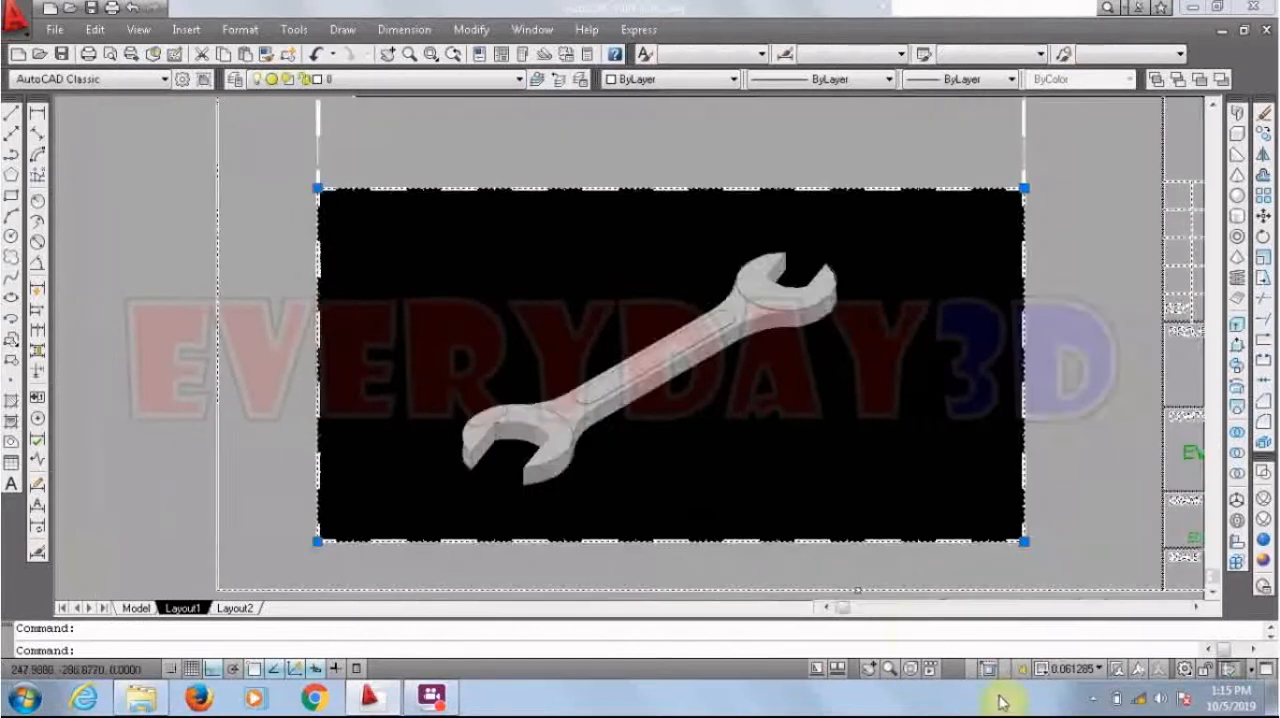
{"action": "left_click", "coordinate": [1072, 668]}
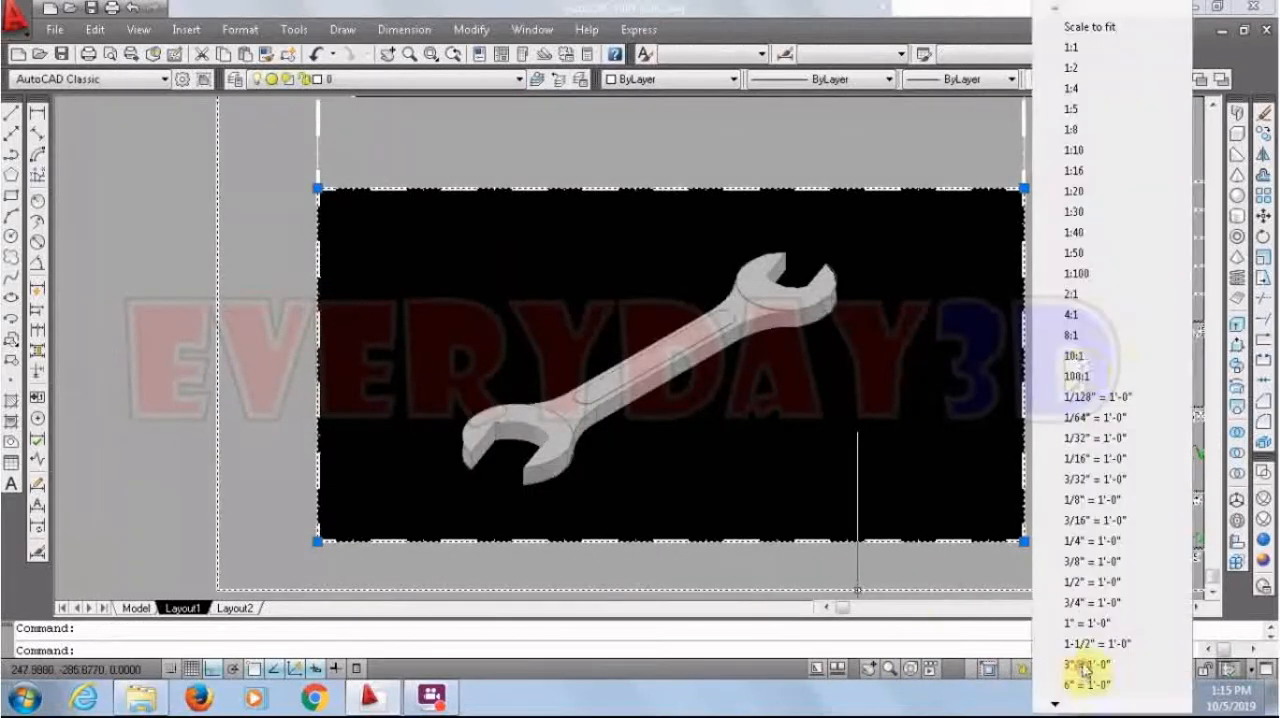
{"action": "left_click", "coordinate": [1069, 190]}
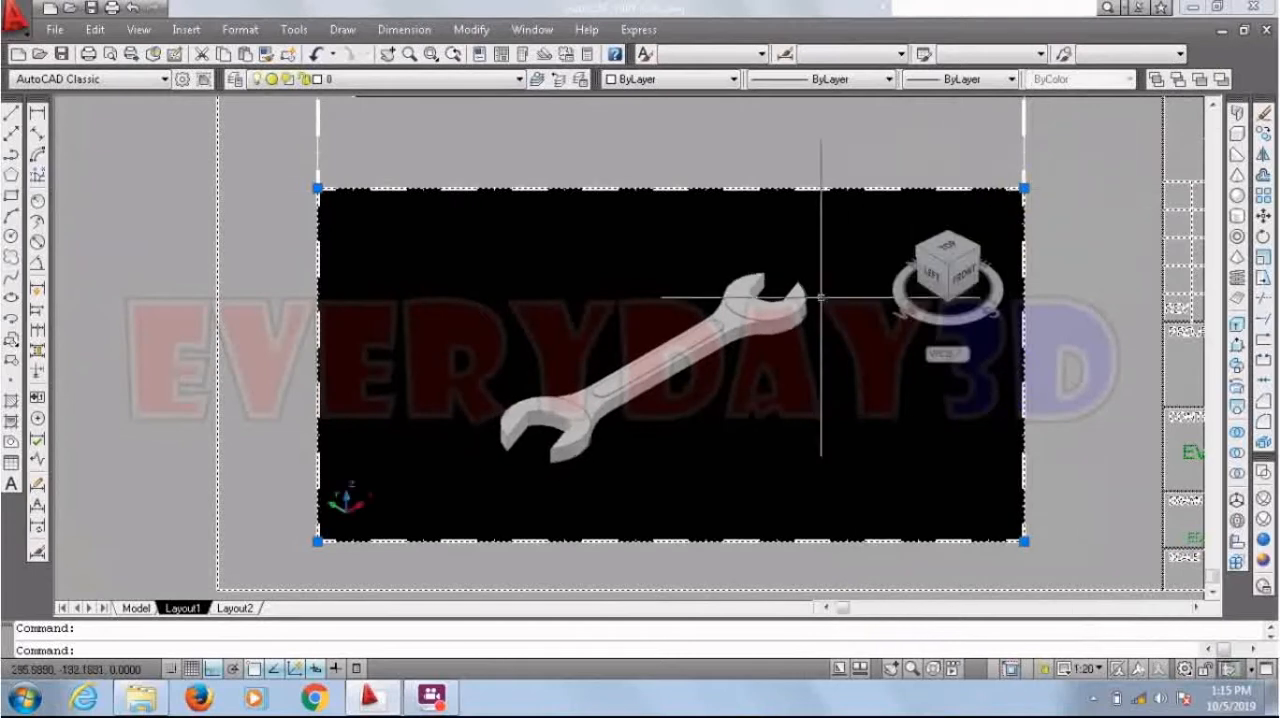
{"action": "left_click", "coordinate": [1082, 272]}
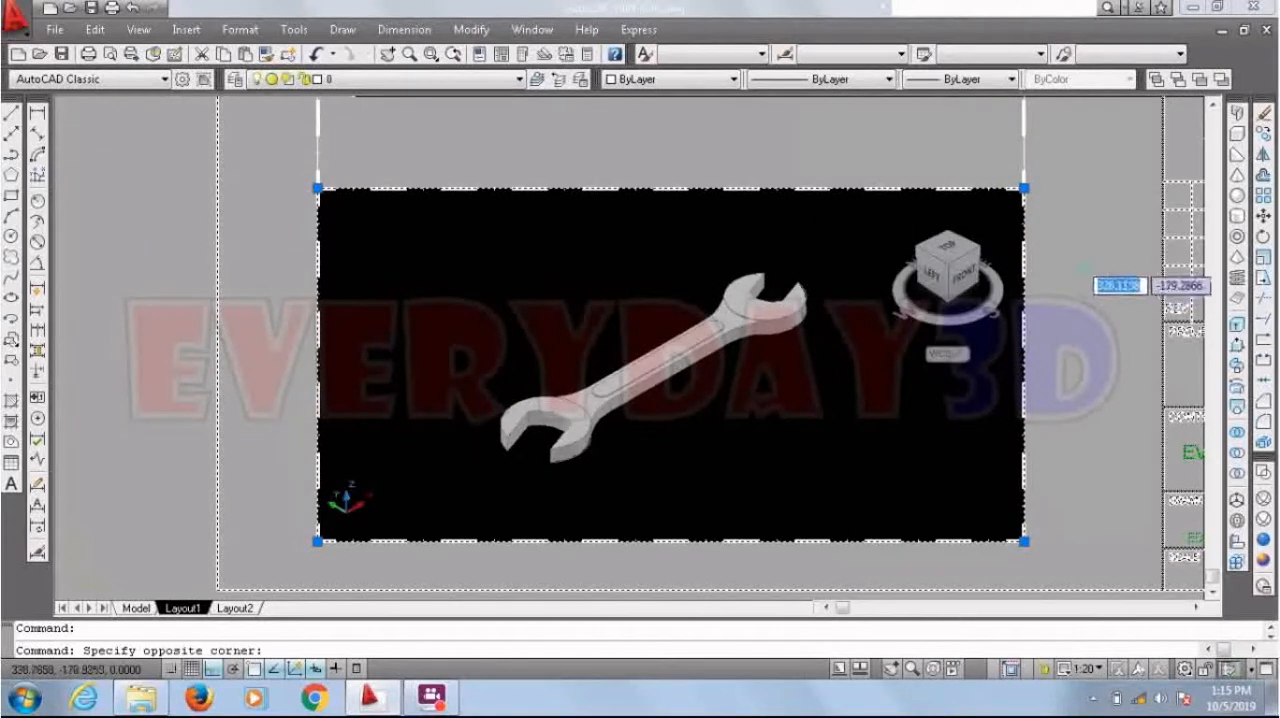
{"action": "left_click", "coordinate": [1084, 266]}
{"action": "scroll", "coordinate": [807, 325], "scroll_direction": "down", "scroll_amount": 2}
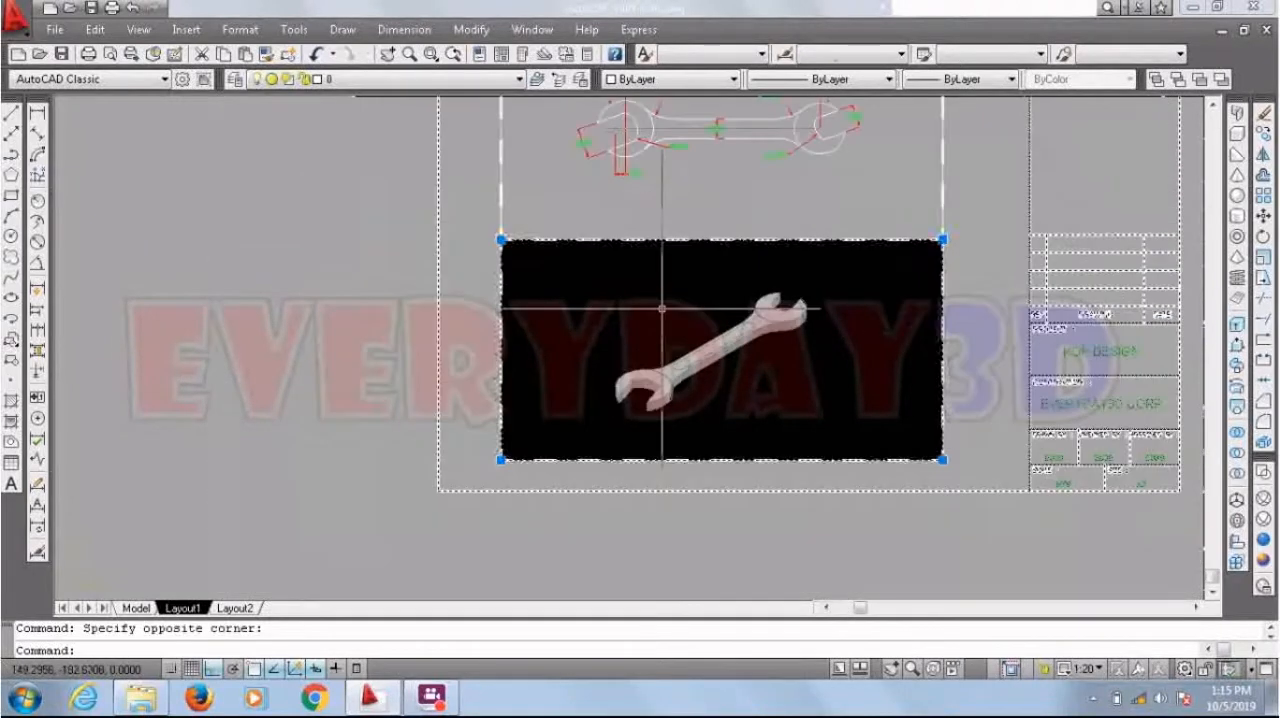
{"action": "key", "text": "Escape"}
Step: Move the frames of both wrench viewports to the Defpoints layer and deselect them
{"action": "scroll", "coordinate": [880, 225], "scroll_direction": "up", "scroll_amount": 3}
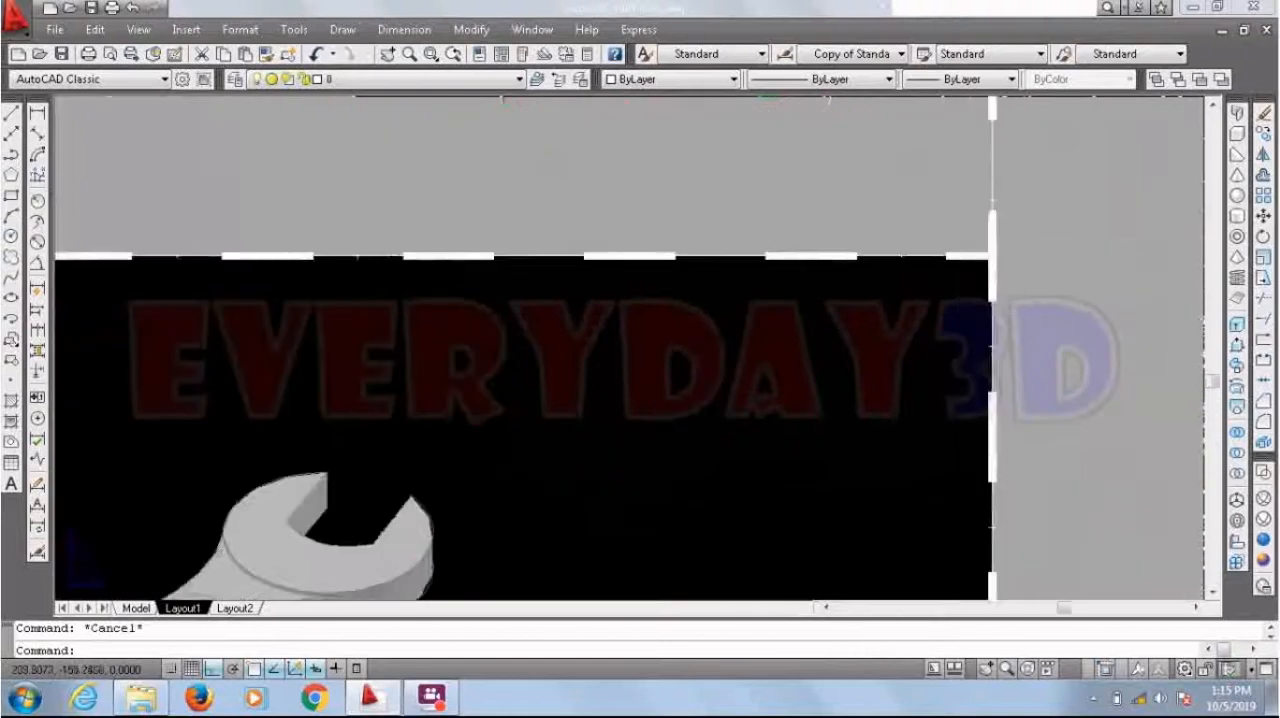
{"action": "scroll", "coordinate": [1010, 273], "scroll_direction": "up", "scroll_amount": 2}
{"action": "left_click", "coordinate": [984, 347]}
{"action": "scroll", "coordinate": [979, 370], "scroll_direction": "down", "scroll_amount": 3}
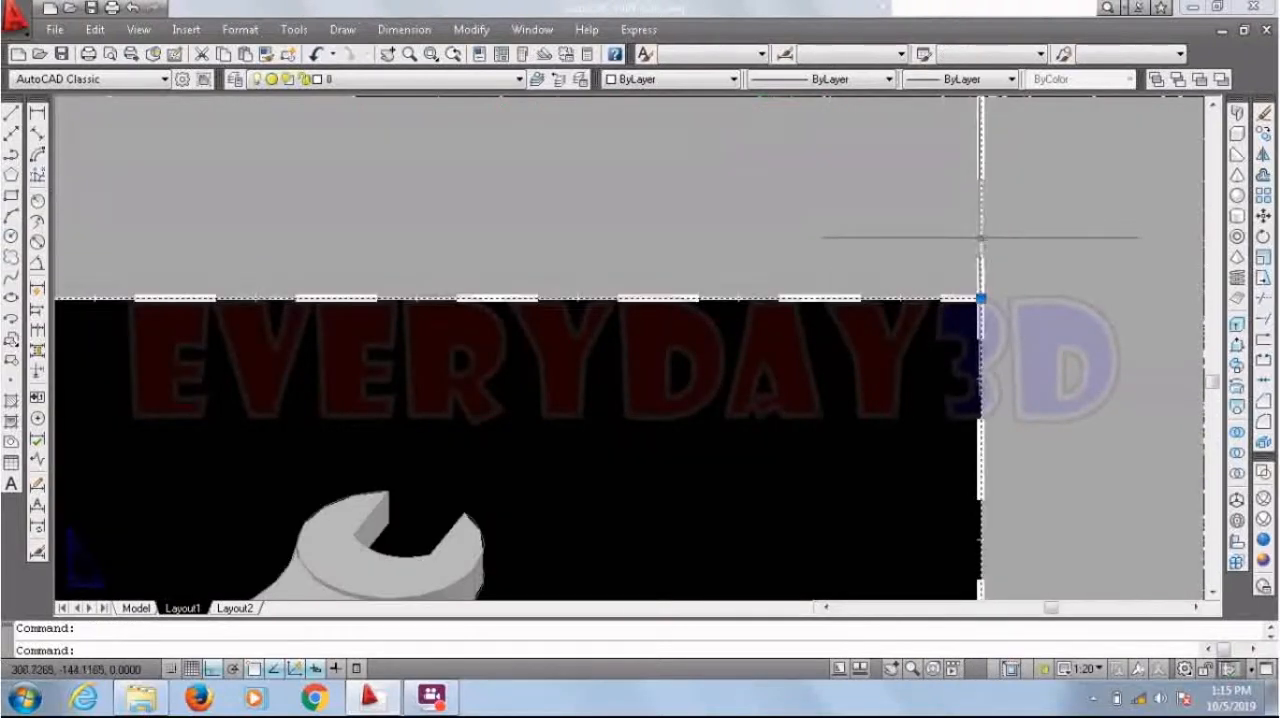
{"action": "left_click", "coordinate": [354, 80]}
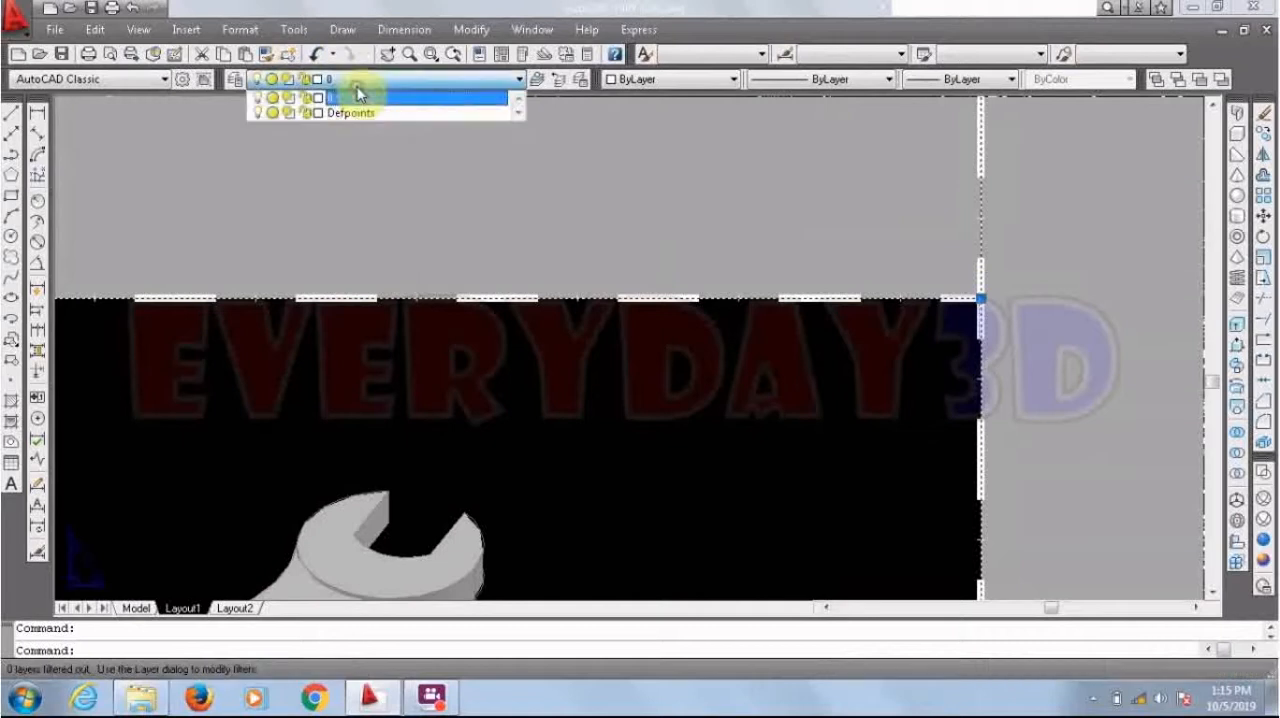
{"action": "left_click", "coordinate": [362, 113]}
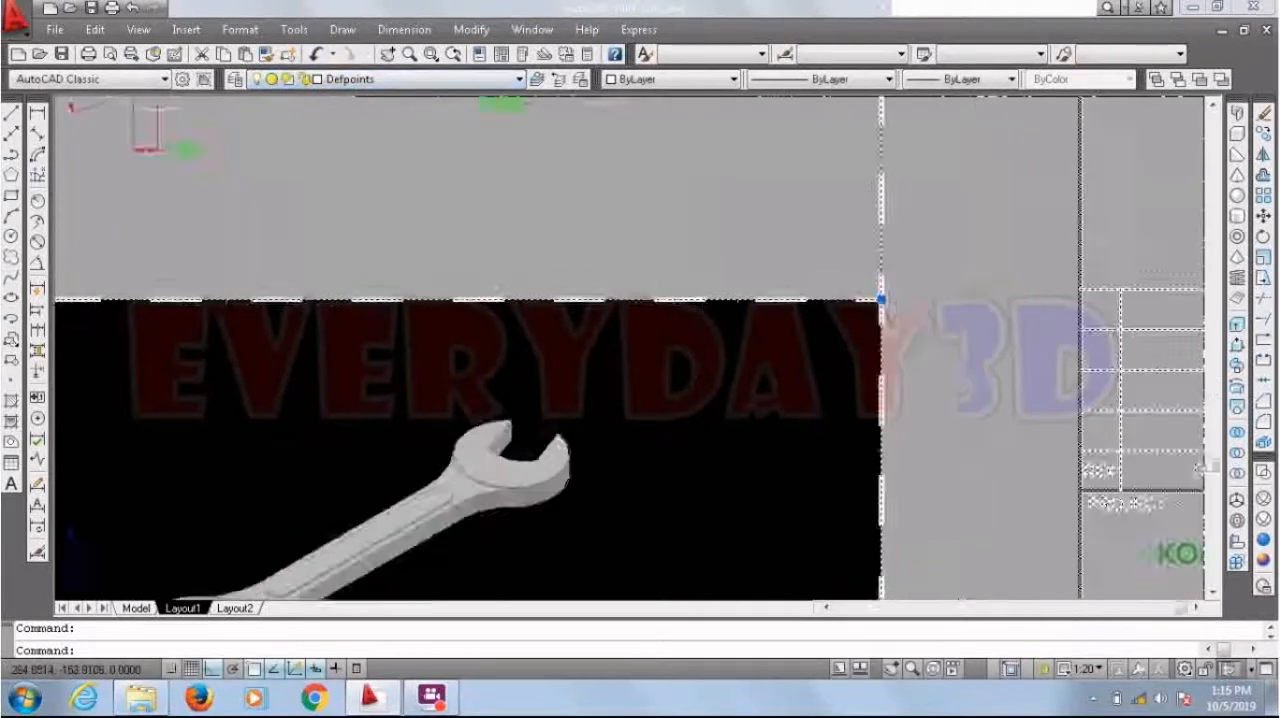
{"action": "scroll", "coordinate": [720, 305], "scroll_direction": "down", "scroll_amount": 4}
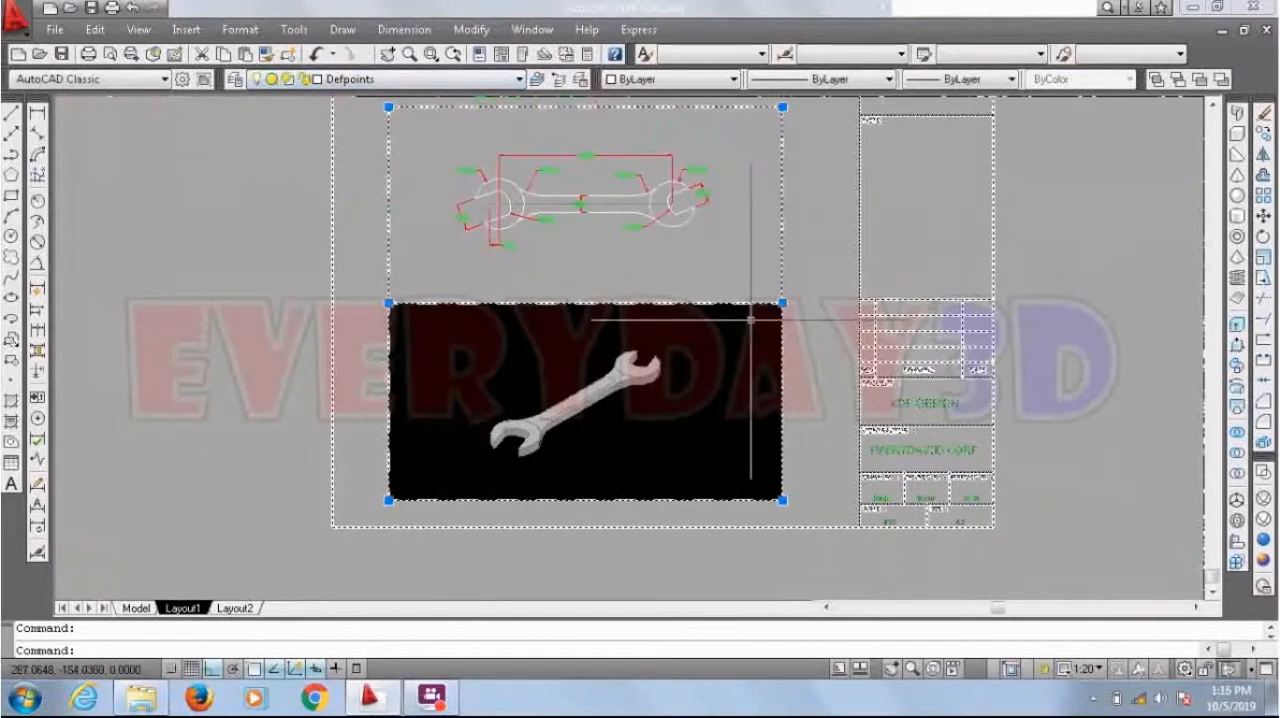
{"action": "key", "text": "Escape"}
Step: Change the TITTLE attribute of the KOP BARU title block to KUNCI PAS
{"action": "scroll", "coordinate": [757, 355], "scroll_direction": "down", "scroll_amount": 4}
{"action": "scroll", "coordinate": [832, 176], "scroll_direction": "up", "scroll_amount": 3}
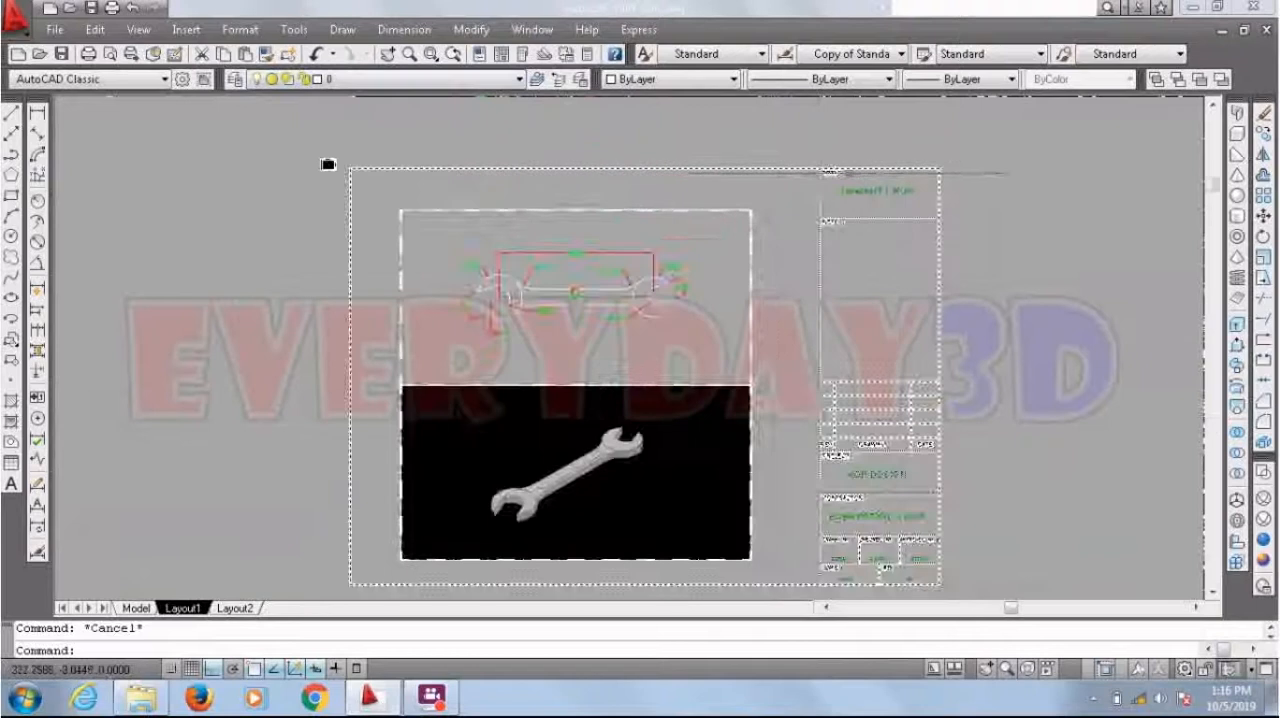
{"action": "scroll", "coordinate": [860, 179], "scroll_direction": "up", "scroll_amount": 3}
{"action": "double_click", "coordinate": [891, 206]}
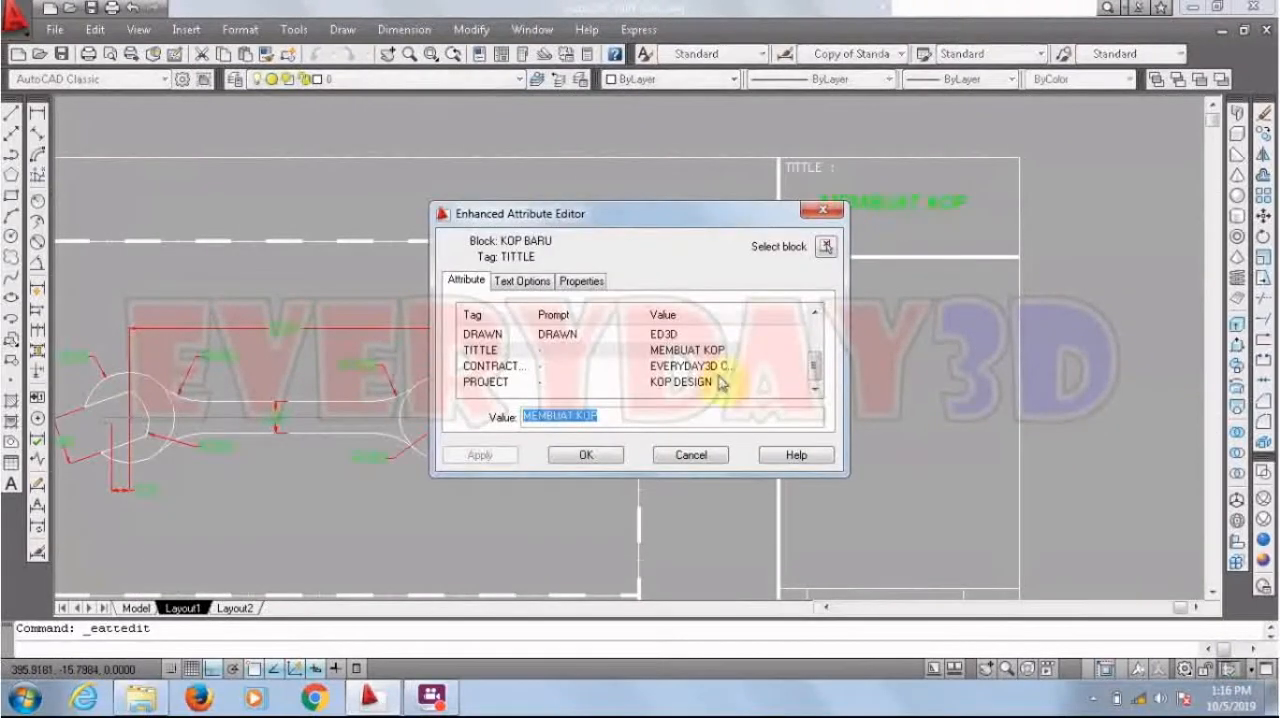
{"action": "type", "text": "KUNCI PAS"}
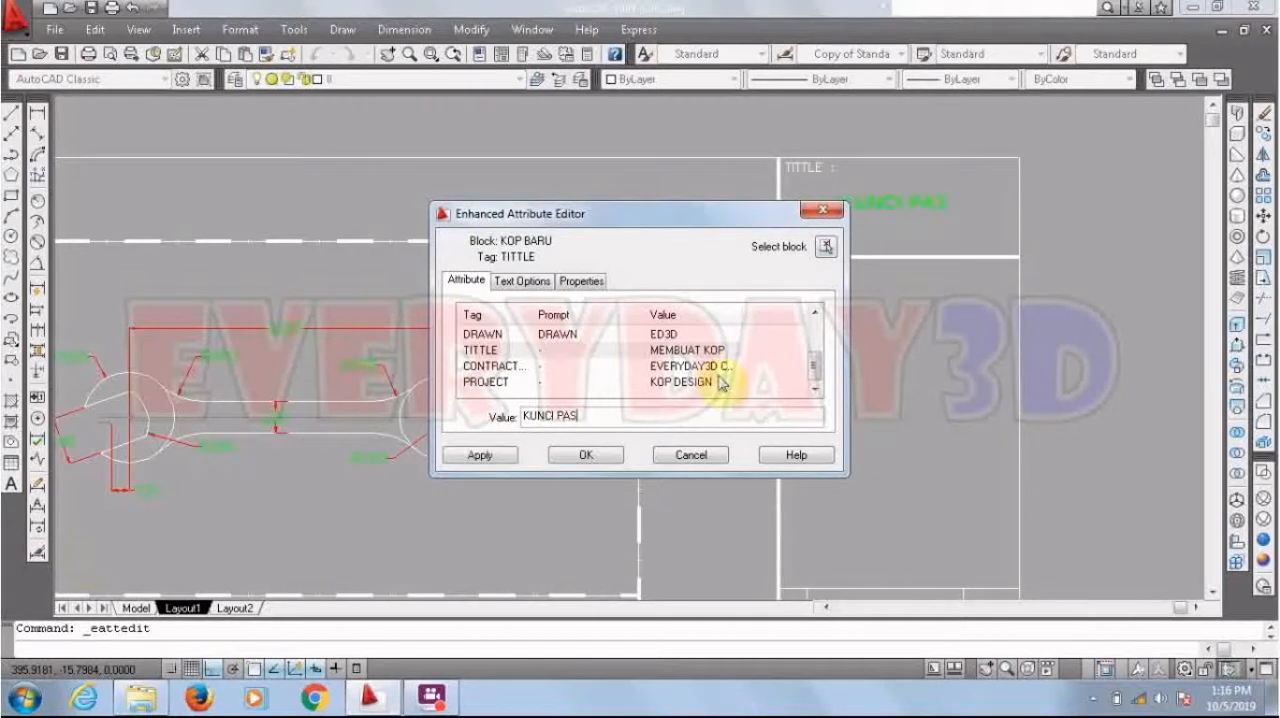
{"action": "left_click", "coordinate": [596, 455]}
{"action": "scroll", "coordinate": [803, 350], "scroll_direction": "down", "scroll_amount": 8}
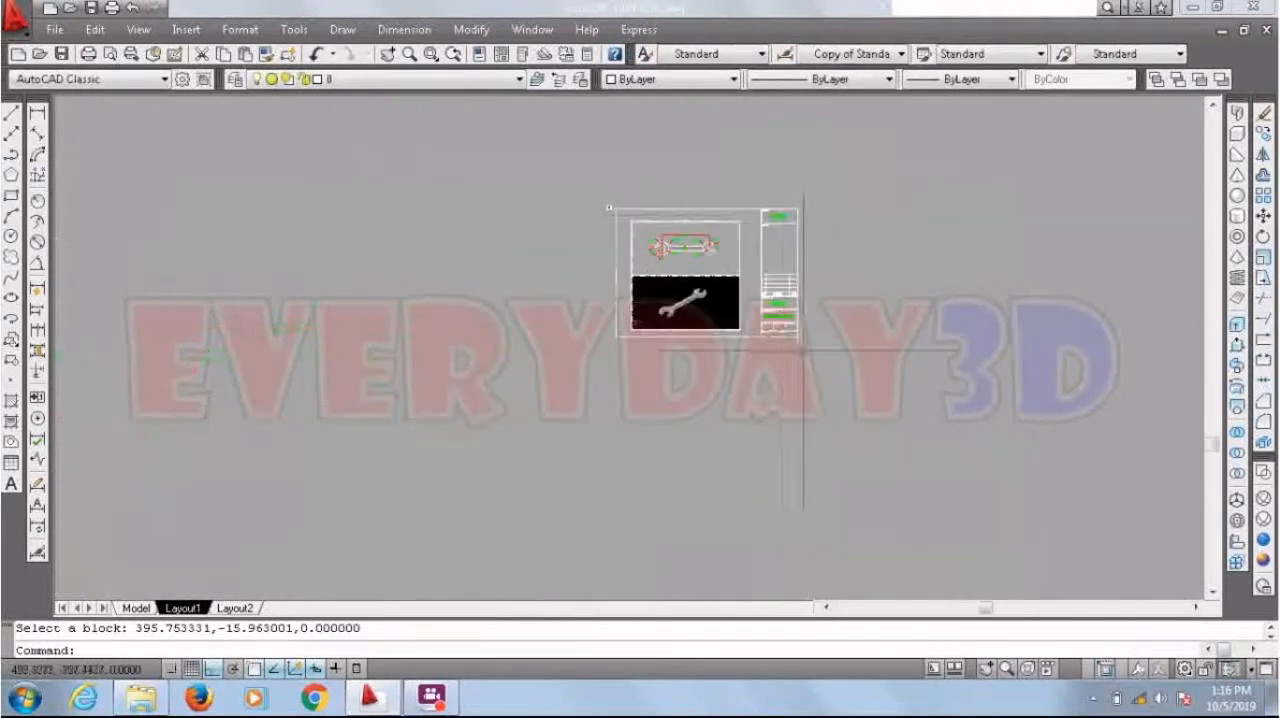
Step: Change the PROJECT attribute of the KOP BARU title block to KUNCI PAS
{"action": "scroll", "coordinate": [803, 350], "scroll_direction": "up", "scroll_amount": 10}
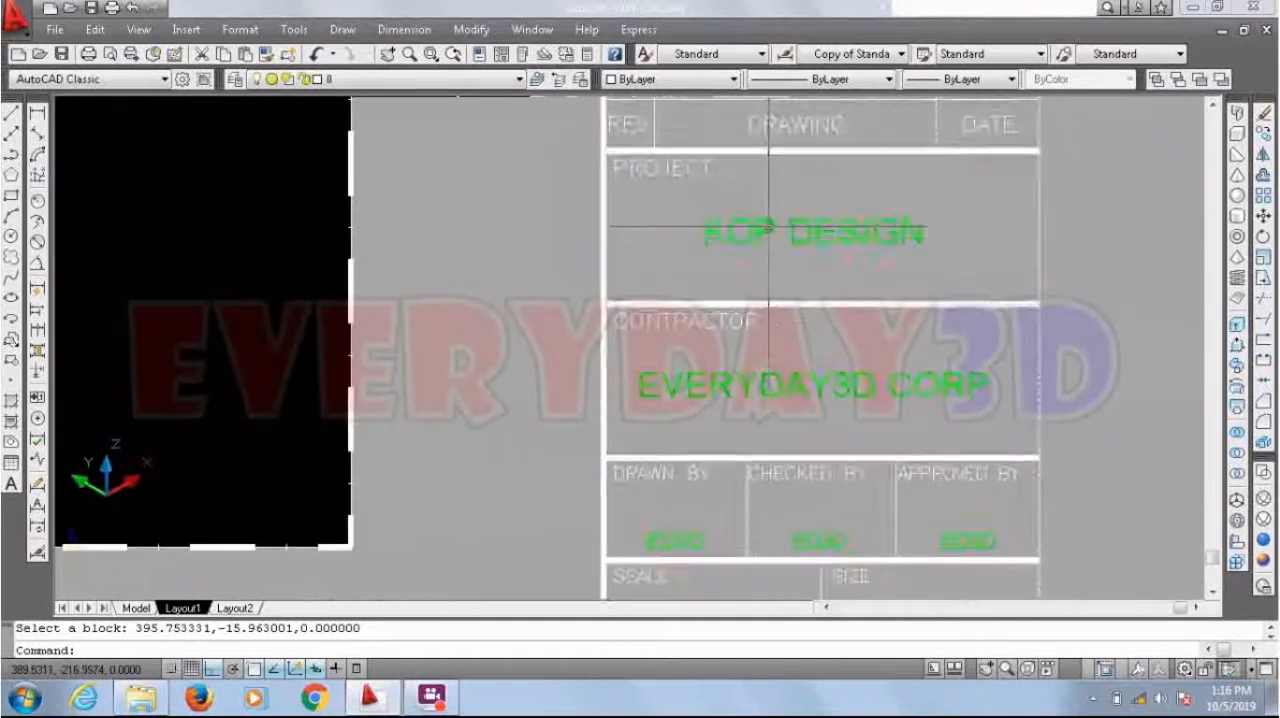
{"action": "double_click", "coordinate": [765, 232]}
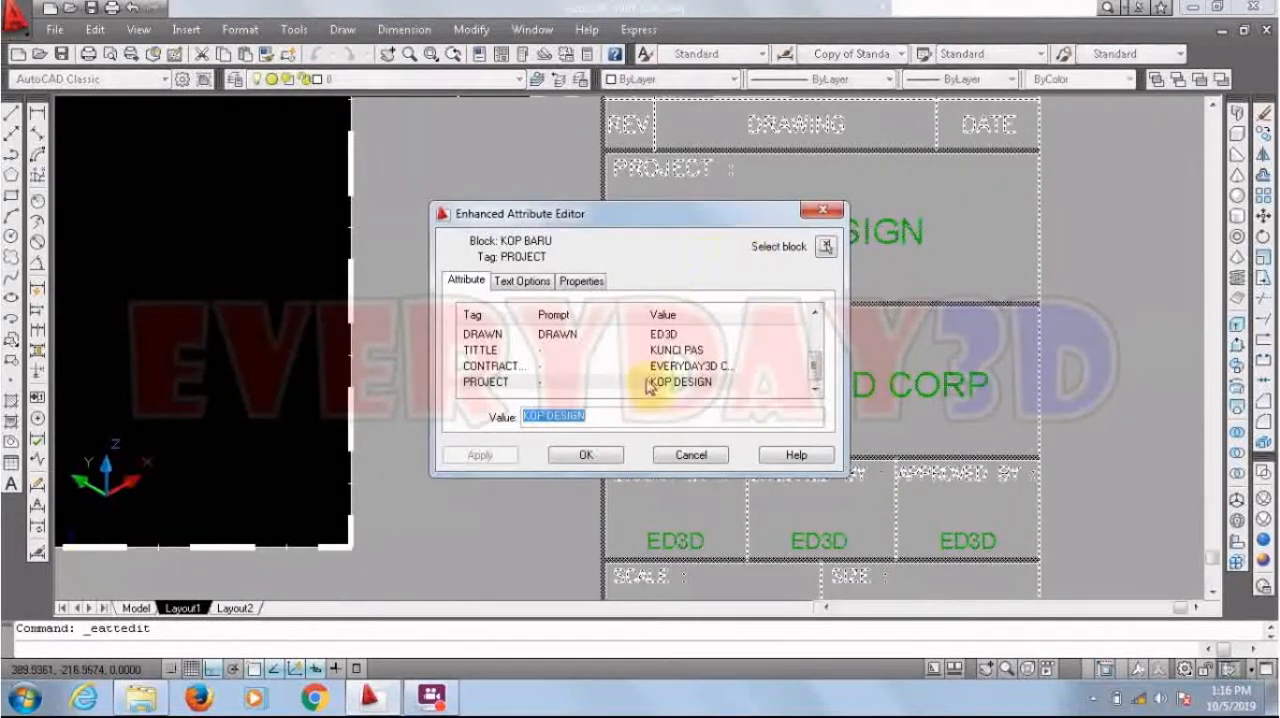
{"action": "type", "text": "KUN"}
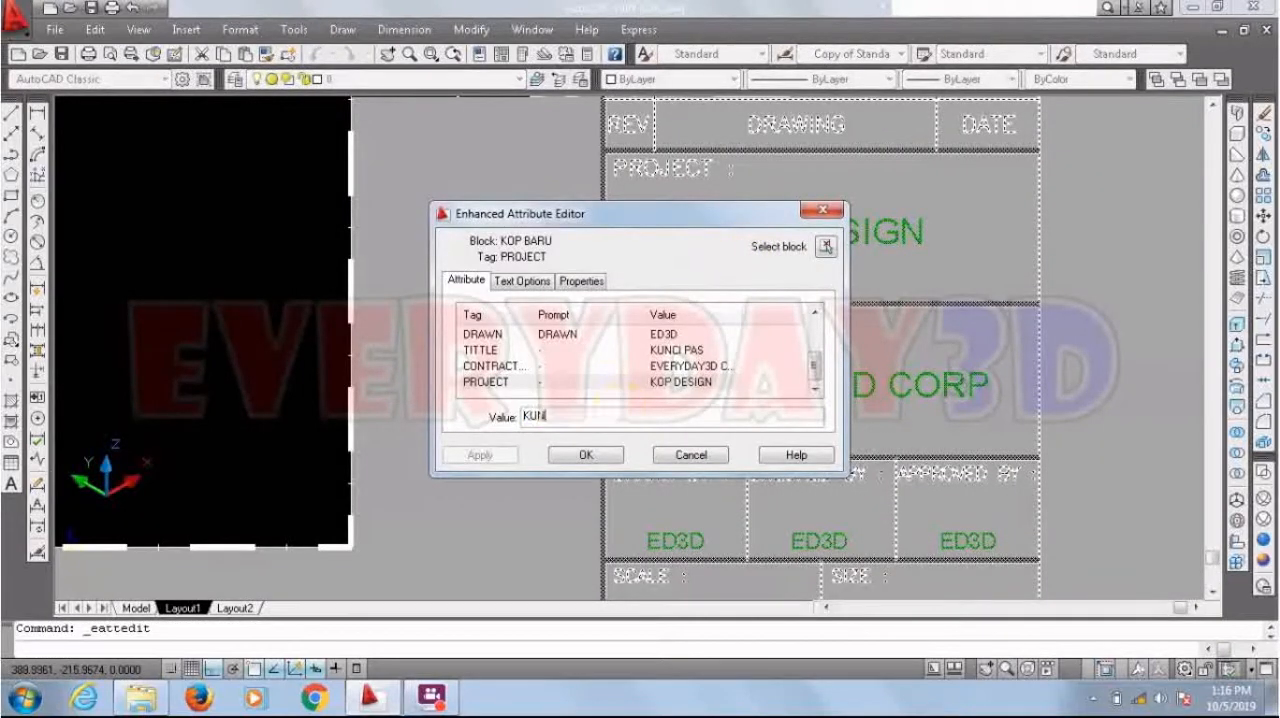
{"action": "type", "text": "CI PAS"}
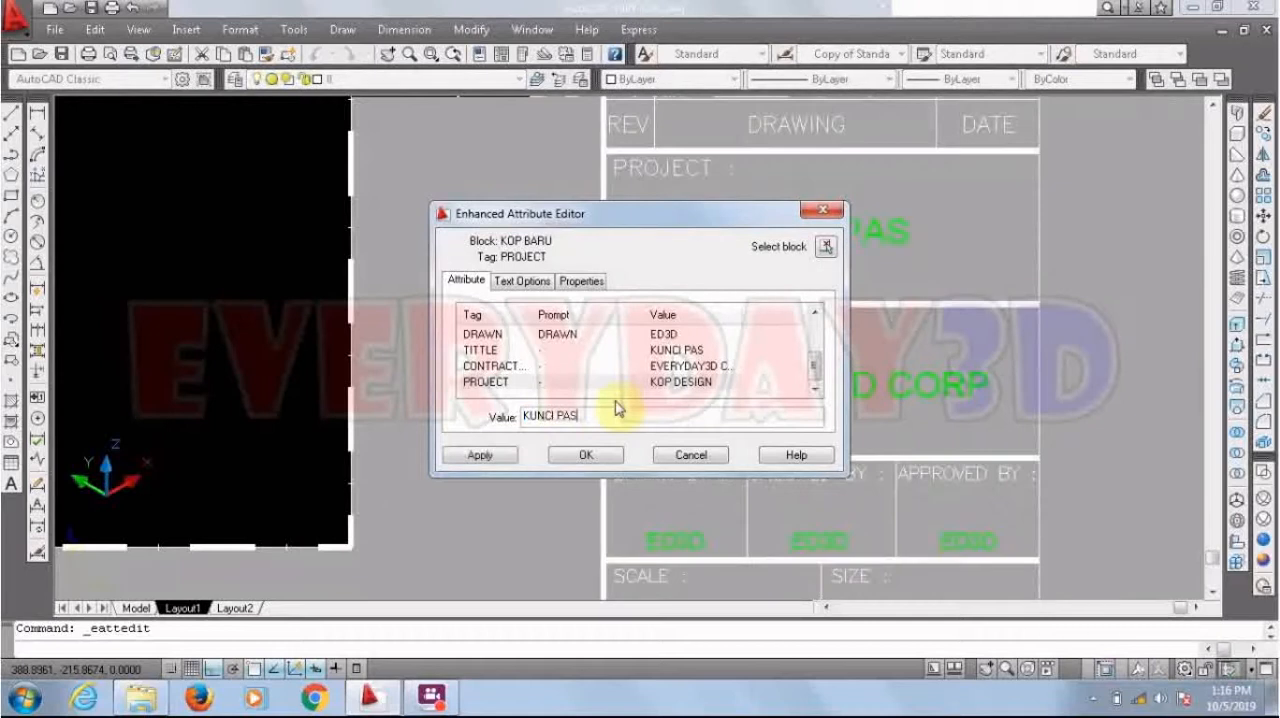
{"action": "left_click", "coordinate": [585, 462]}
Step: Change the SCALE attribute of the KOP BARU title block to 1 : 20
{"action": "scroll", "coordinate": [588, 457], "scroll_direction": "down", "scroll_amount": 1}
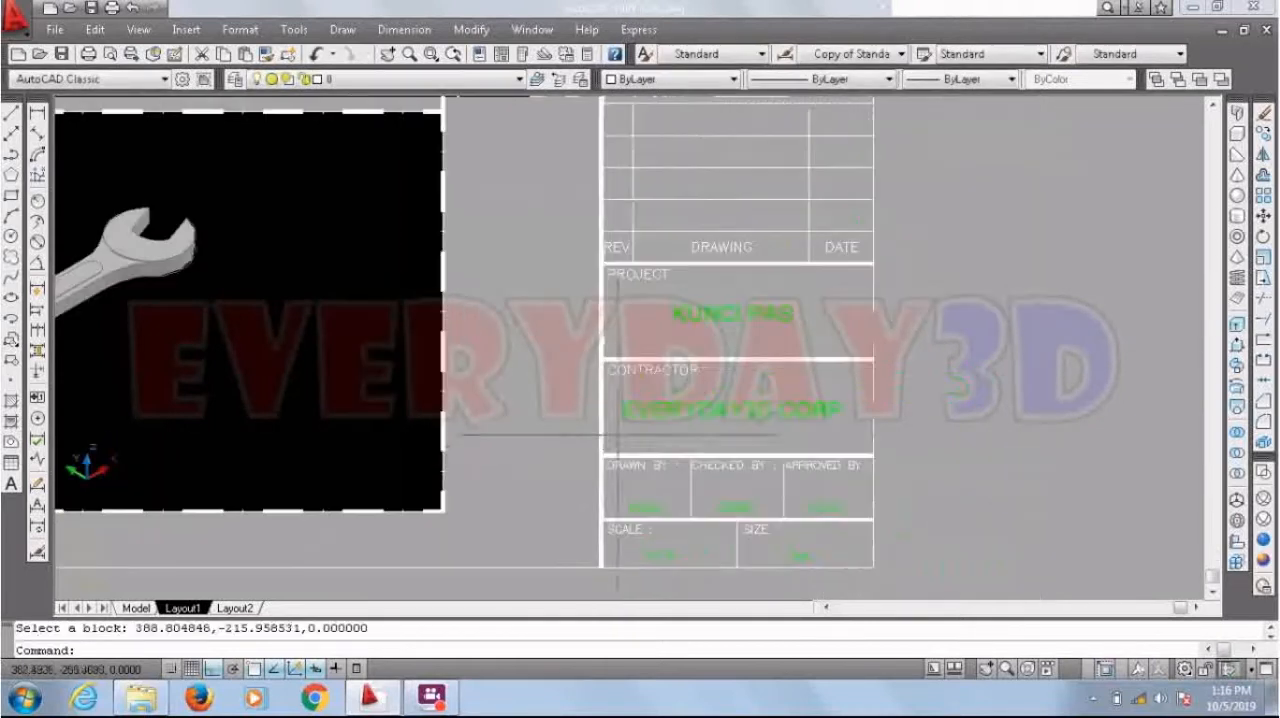
{"action": "scroll", "coordinate": [960, 352], "scroll_direction": "down", "scroll_amount": 1}
{"action": "scroll", "coordinate": [850, 484], "scroll_direction": "up", "scroll_amount": 1}
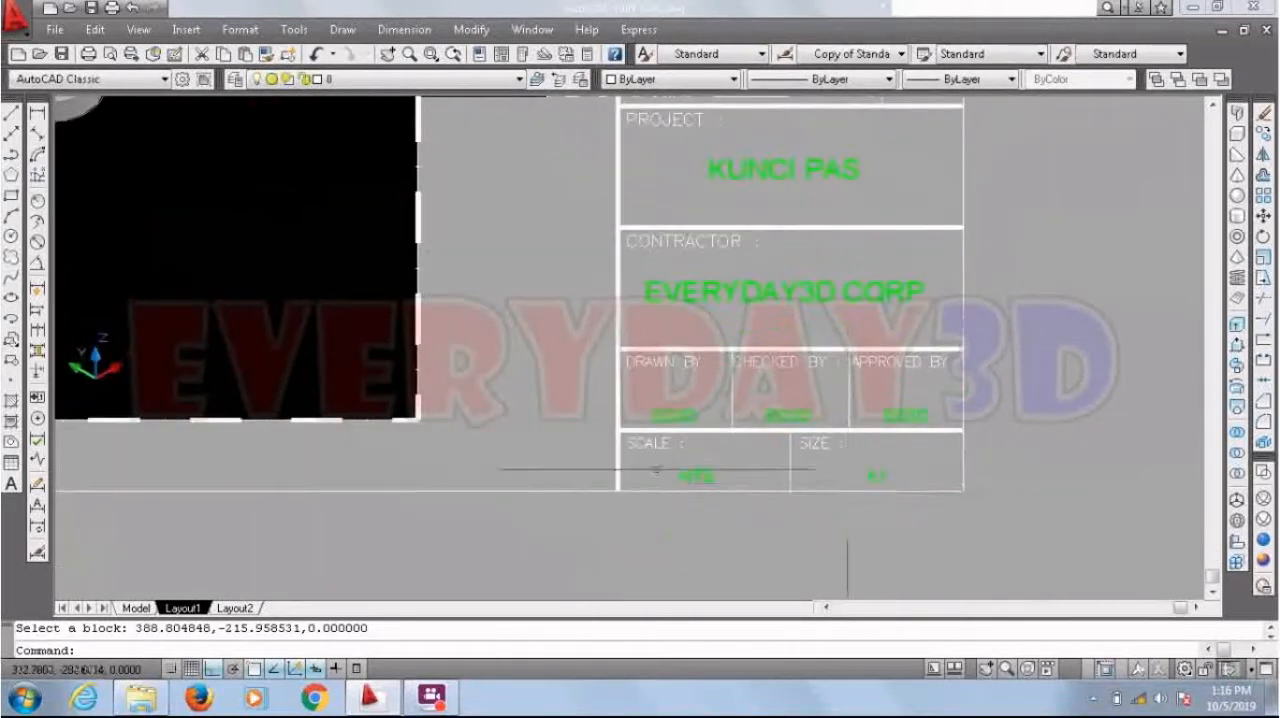
{"action": "scroll", "coordinate": [650, 470], "scroll_direction": "up", "scroll_amount": 1}
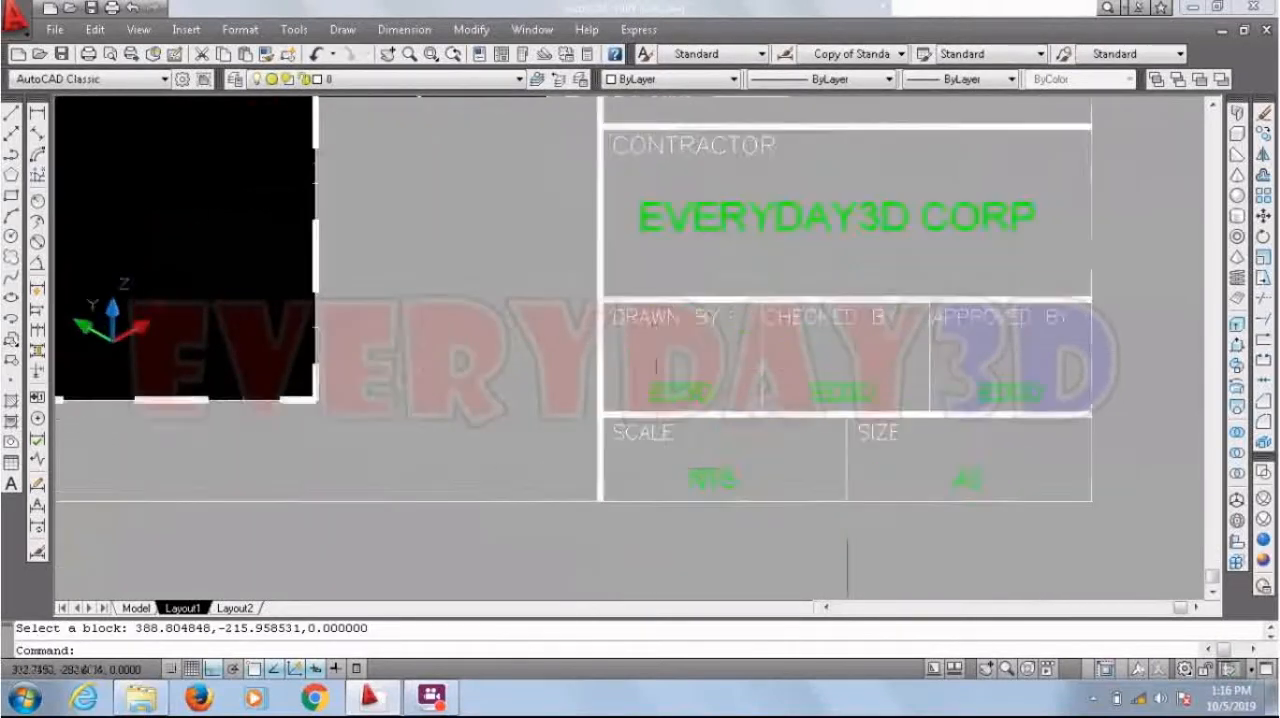
{"action": "double_click", "coordinate": [705, 478]}
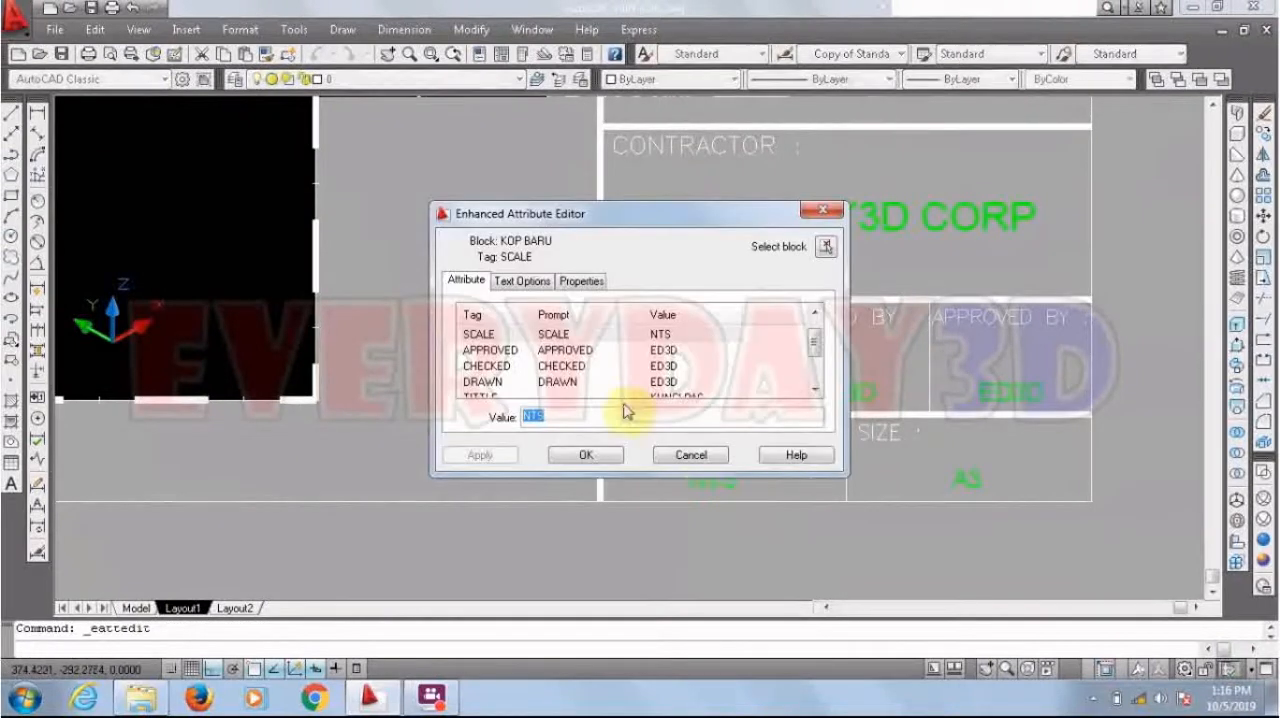
{"action": "type", "text": "1 : 20"}
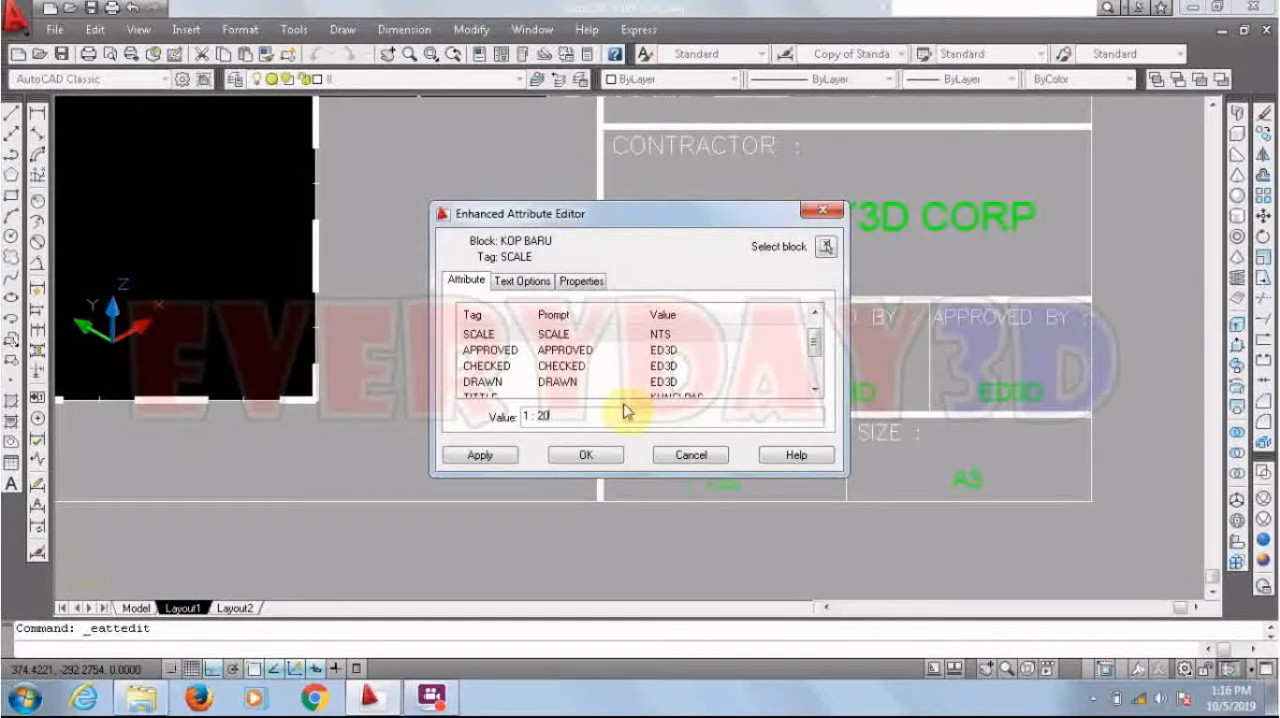
{"action": "left_click", "coordinate": [588, 456]}
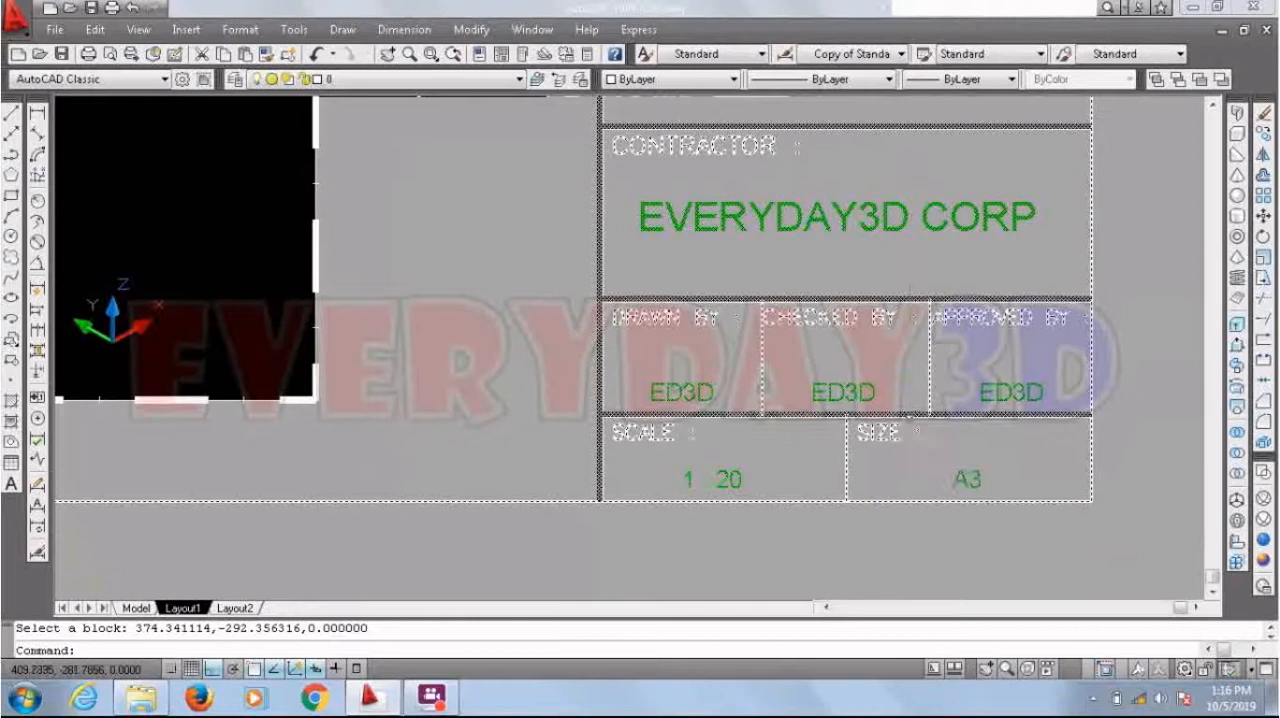
Step: Start plotting Layout1, load the settings of the previous plot and set the page setup name back to None
{"action": "scroll", "coordinate": [866, 473], "scroll_direction": "down", "scroll_amount": 8}
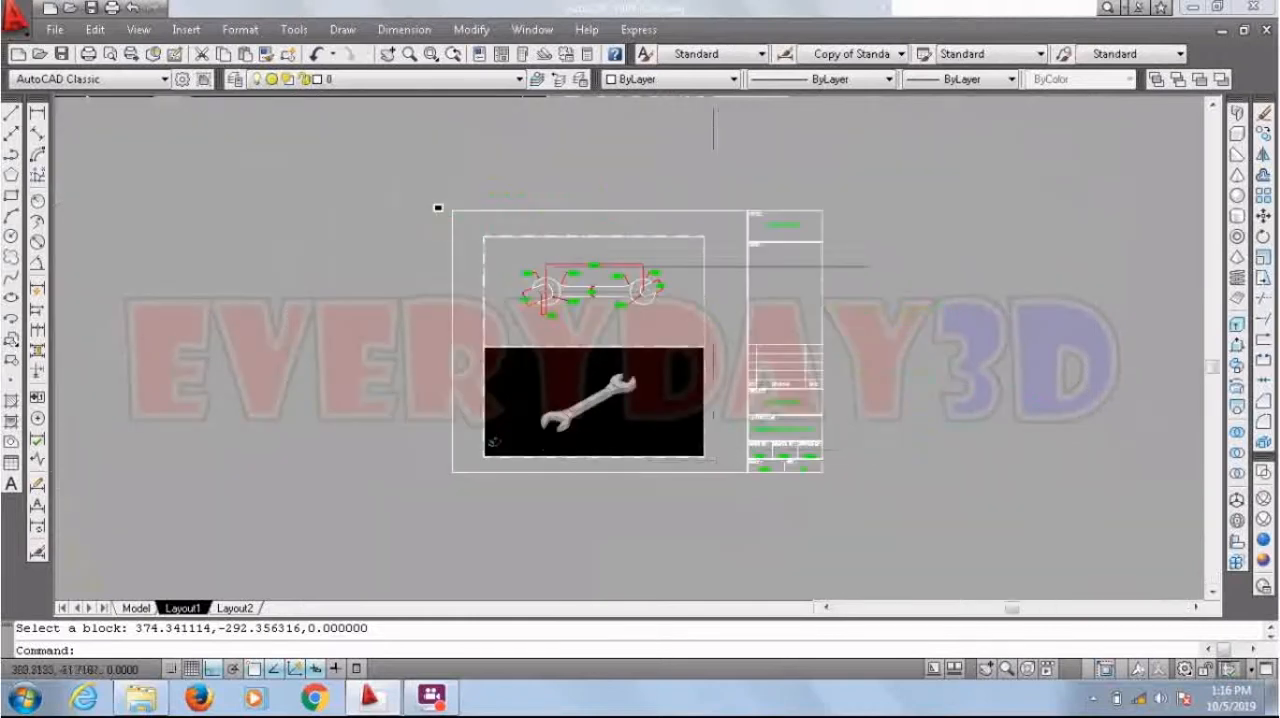
{"action": "scroll", "coordinate": [713, 267], "scroll_direction": "up", "scroll_amount": 3}
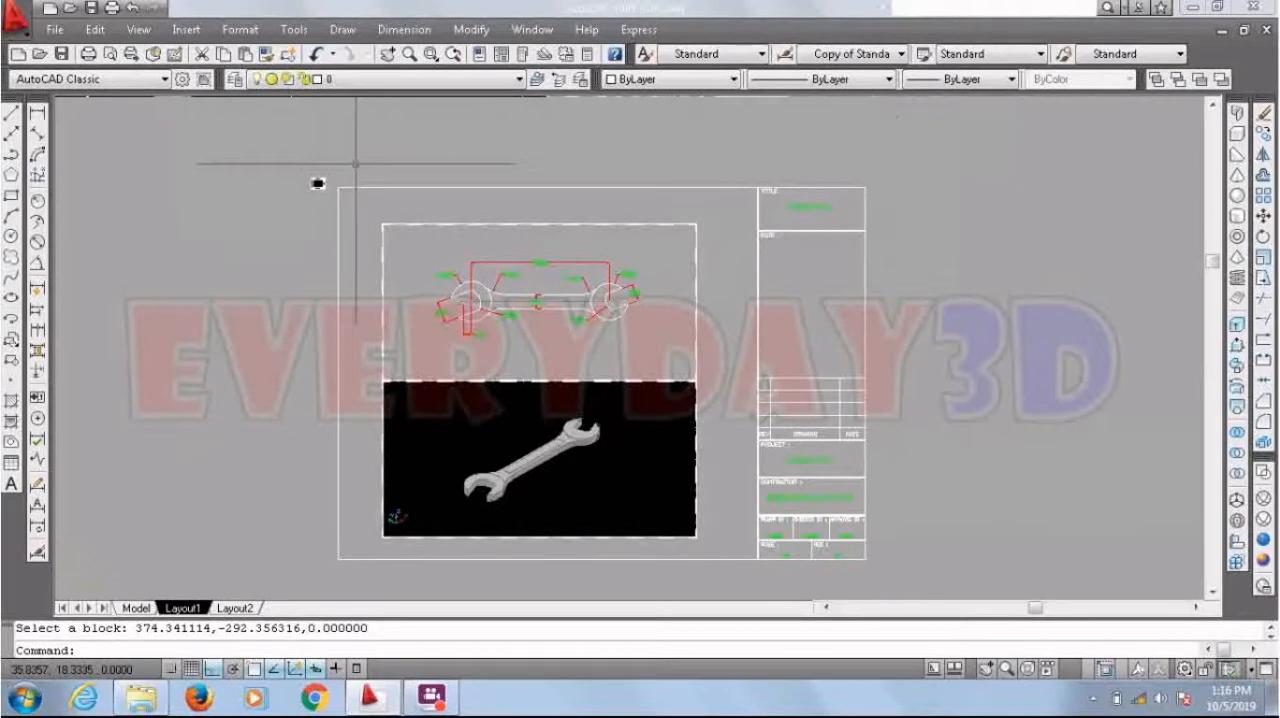
{"action": "key", "text": "ctrl+p"}
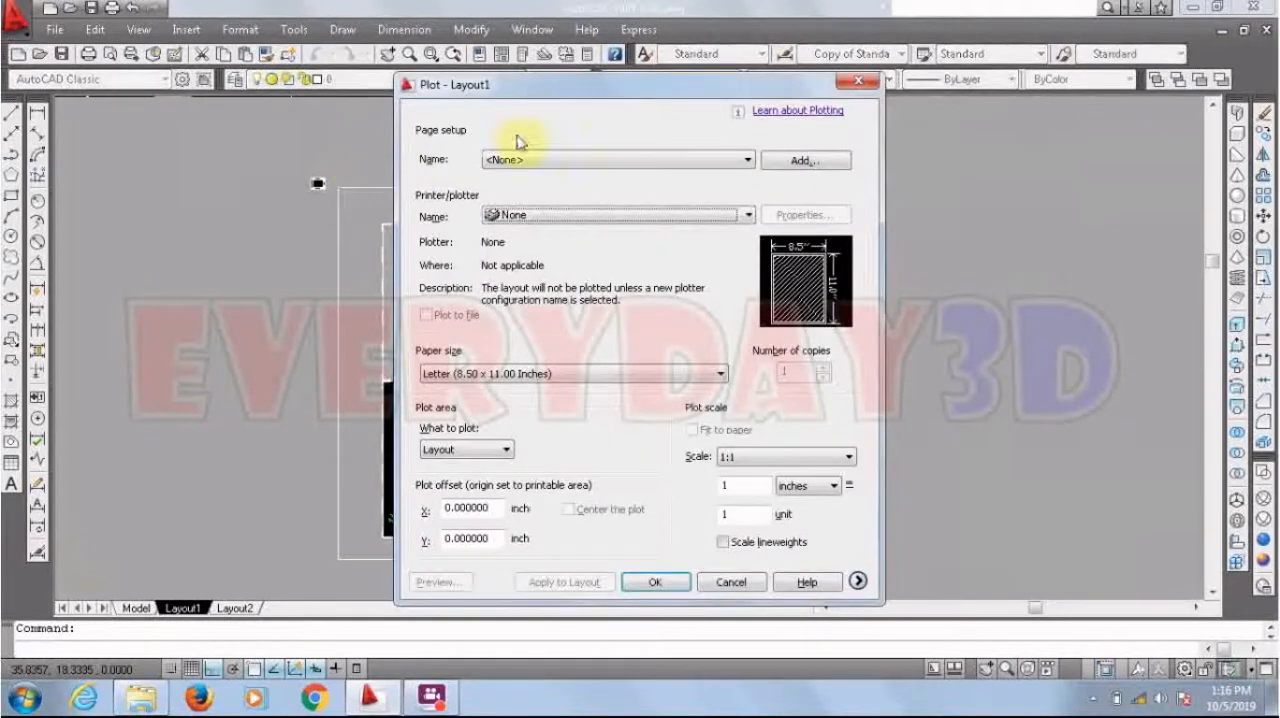
{"action": "left_click", "coordinate": [609, 163]}
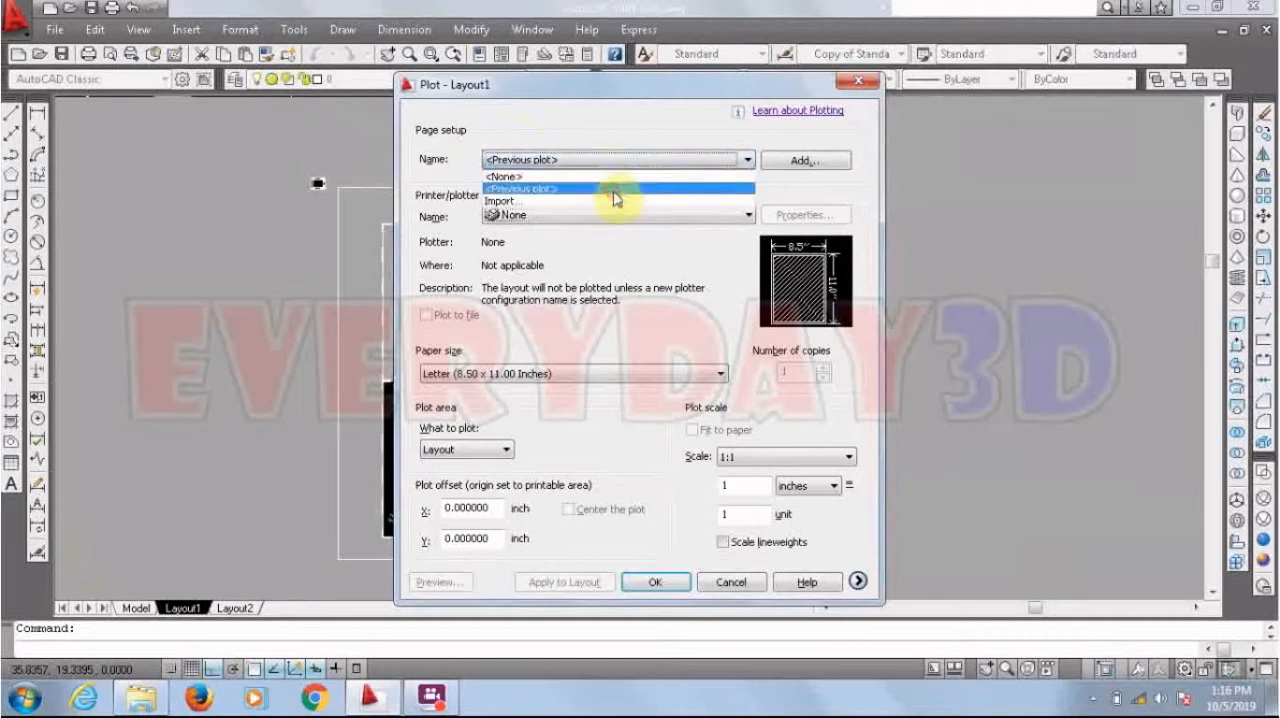
{"action": "left_click", "coordinate": [612, 189]}
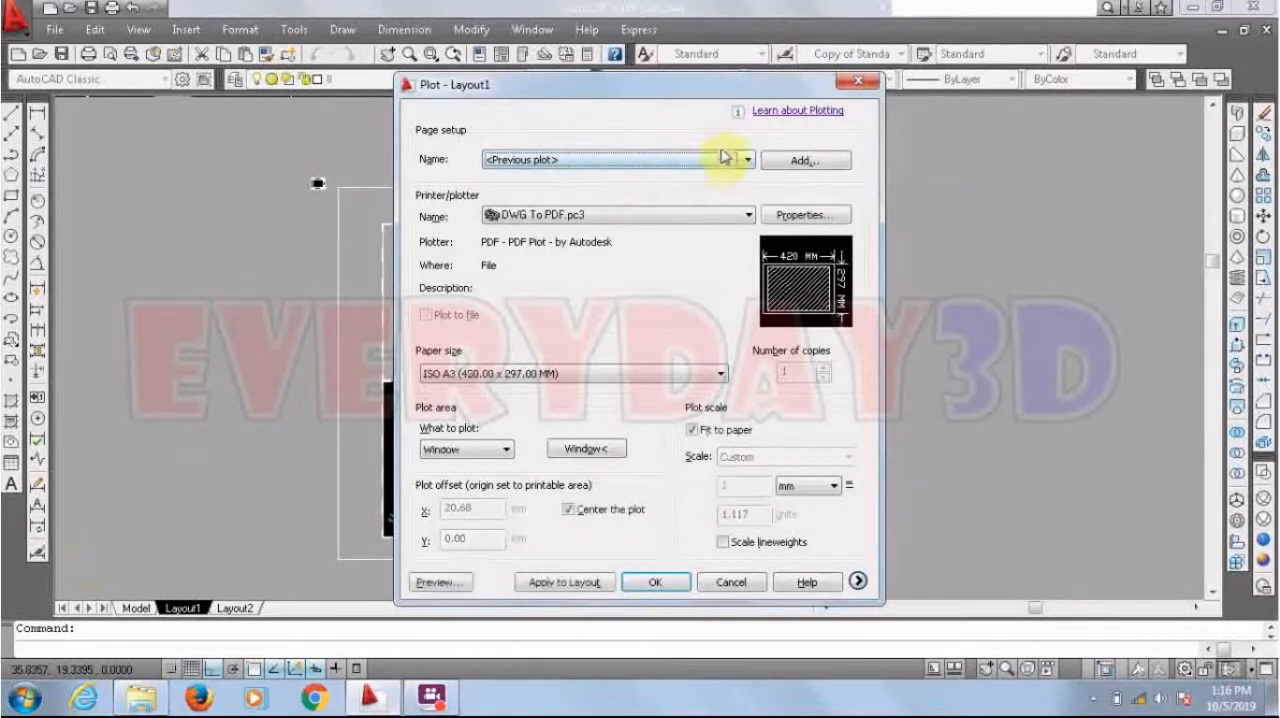
{"action": "left_click", "coordinate": [633, 163]}
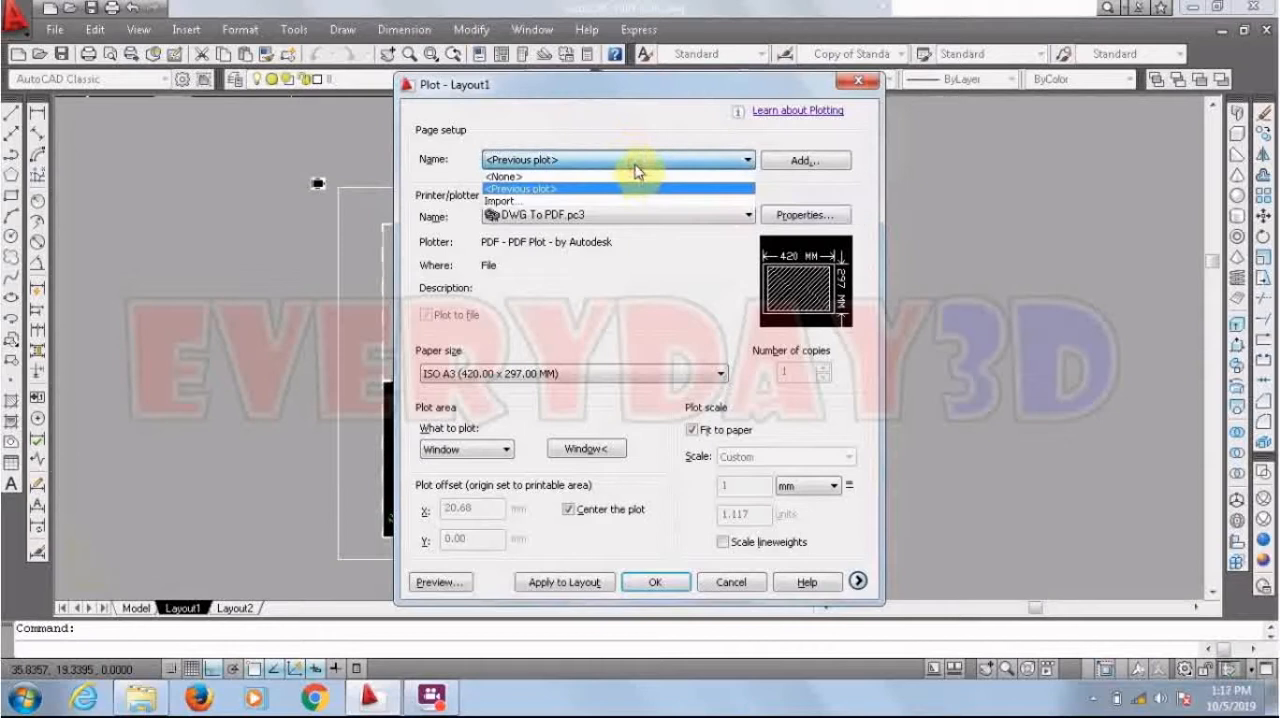
{"action": "left_click", "coordinate": [626, 176]}
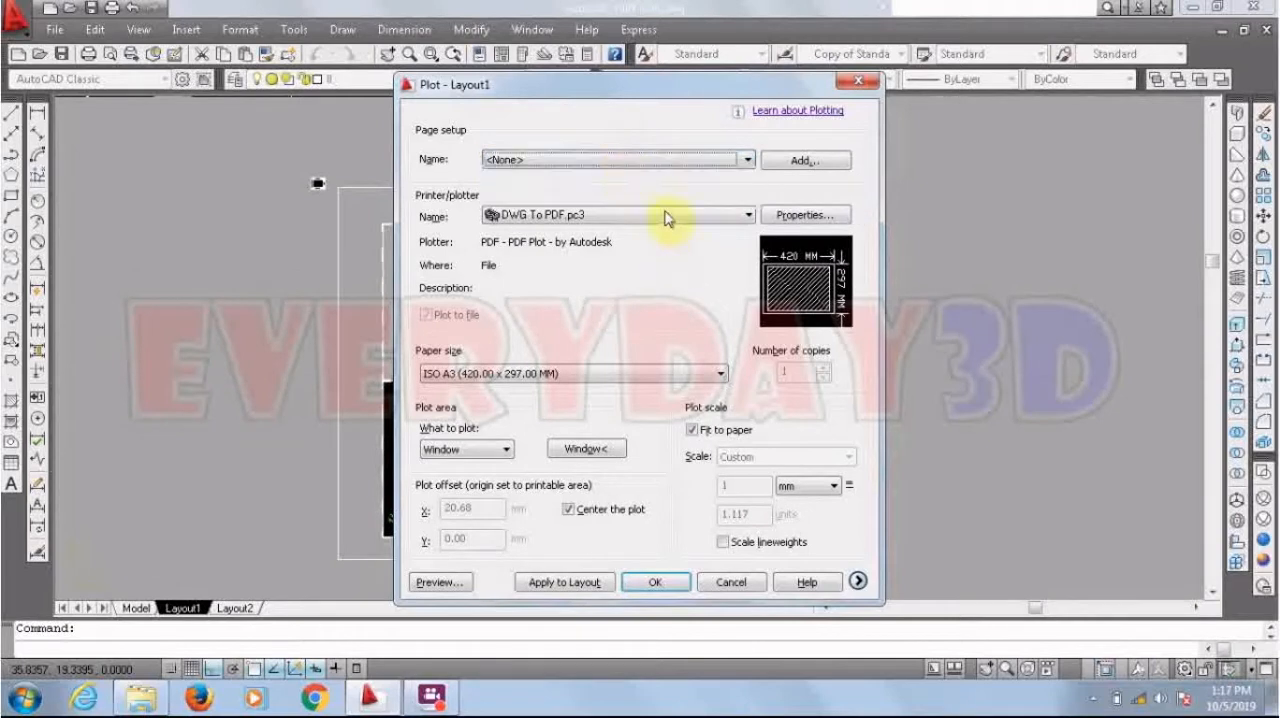
Step: Choose the DWG To PDF.pc3 plotter with ISO A3 (420.00 x 297.00 MM) paper for the plot
{"action": "left_click", "coordinate": [665, 217]}
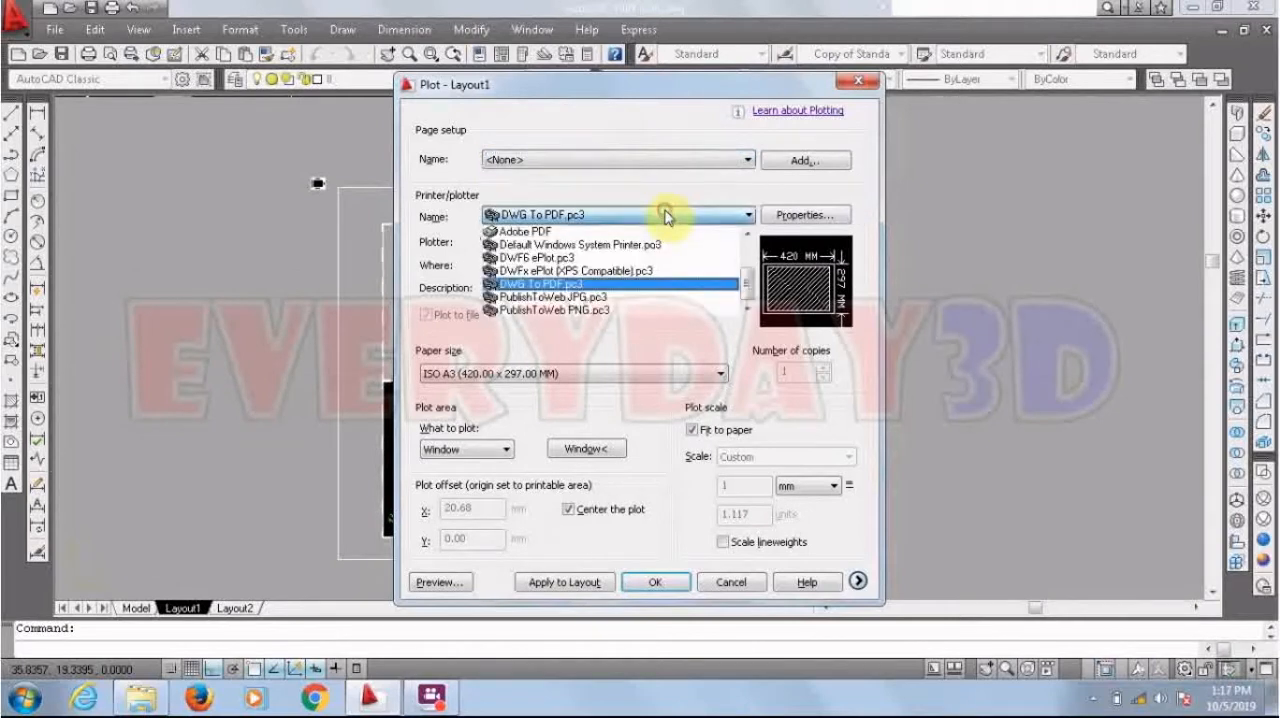
{"action": "left_click", "coordinate": [556, 284]}
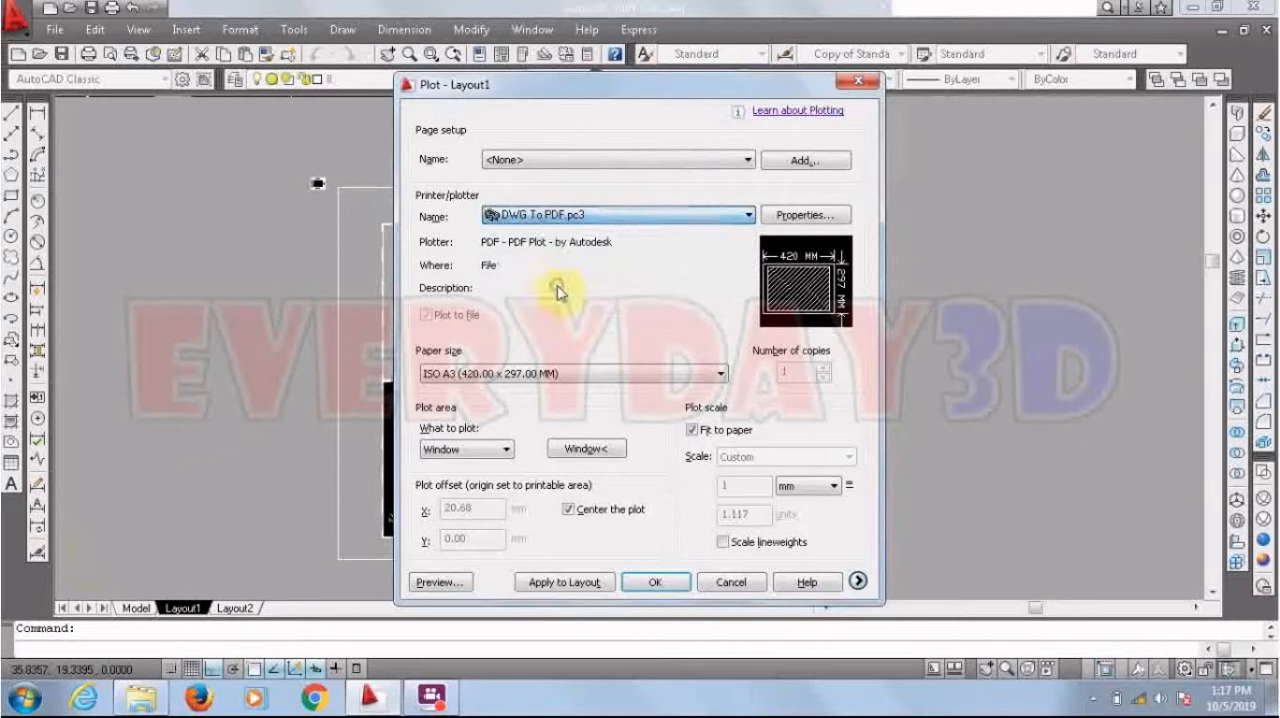
{"action": "left_click", "coordinate": [562, 378]}
{"action": "left_click", "coordinate": [564, 377]}
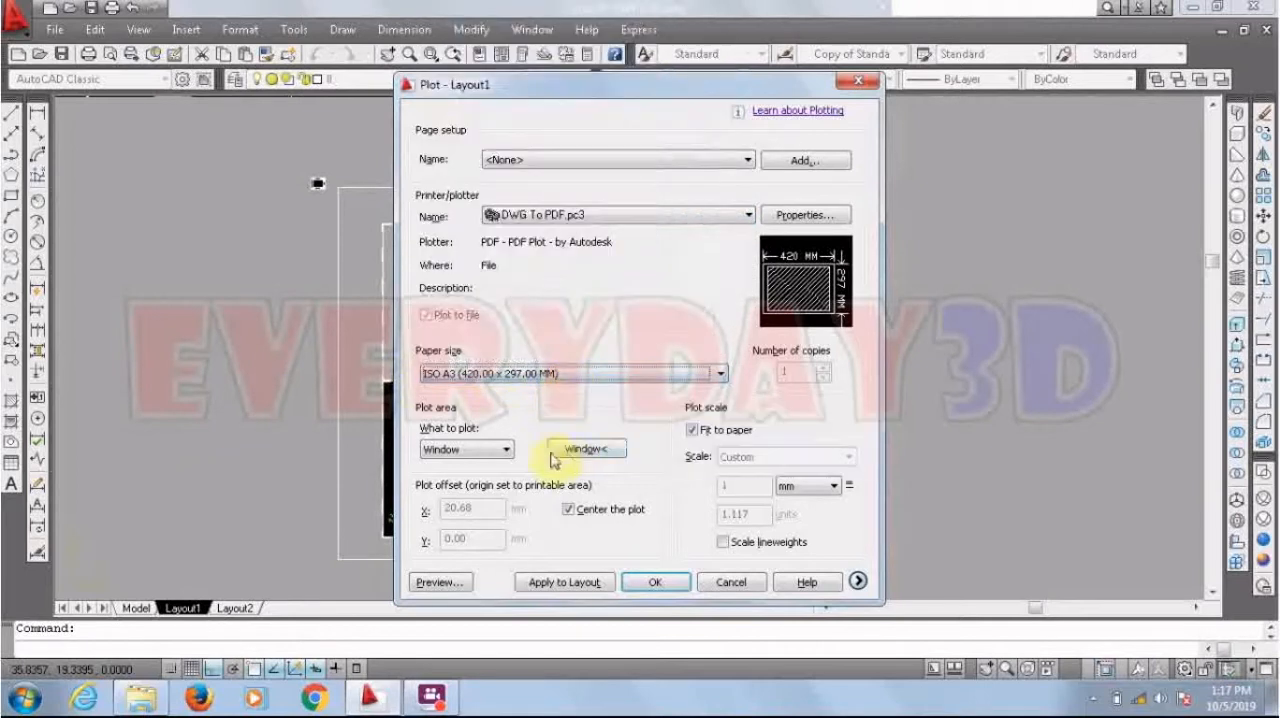
Step: Set the plot area to a window picked from the upper-left to the lower-right corner around the title sheet border
{"action": "left_click", "coordinate": [489, 457]}
{"action": "left_click", "coordinate": [488, 456]}
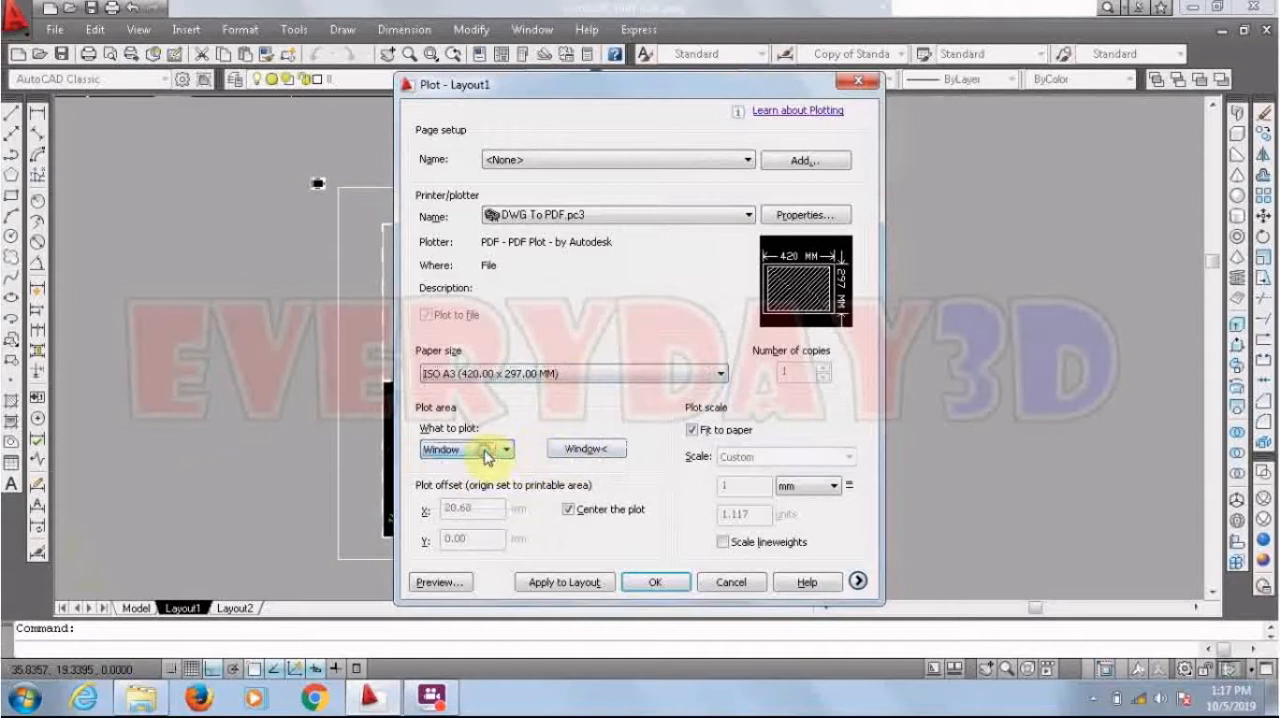
{"action": "left_click", "coordinate": [585, 451]}
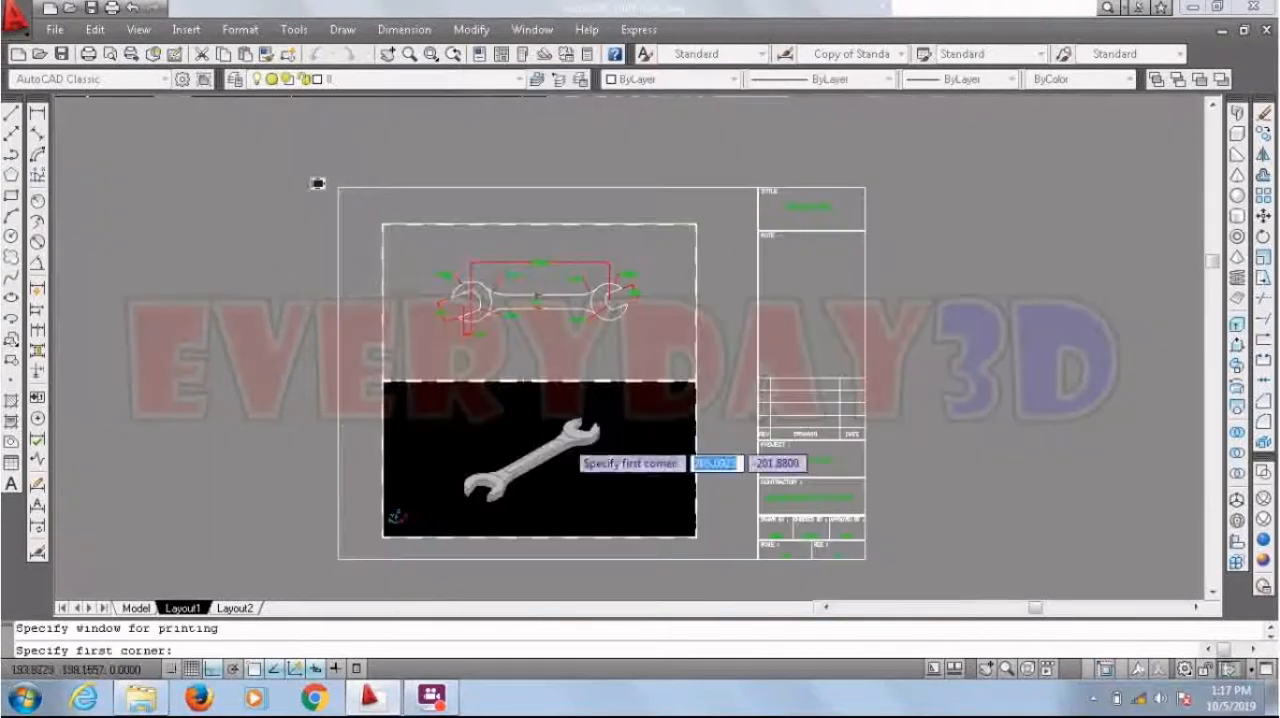
{"action": "scroll", "coordinate": [318, 184], "scroll_direction": "up", "scroll_amount": 3}
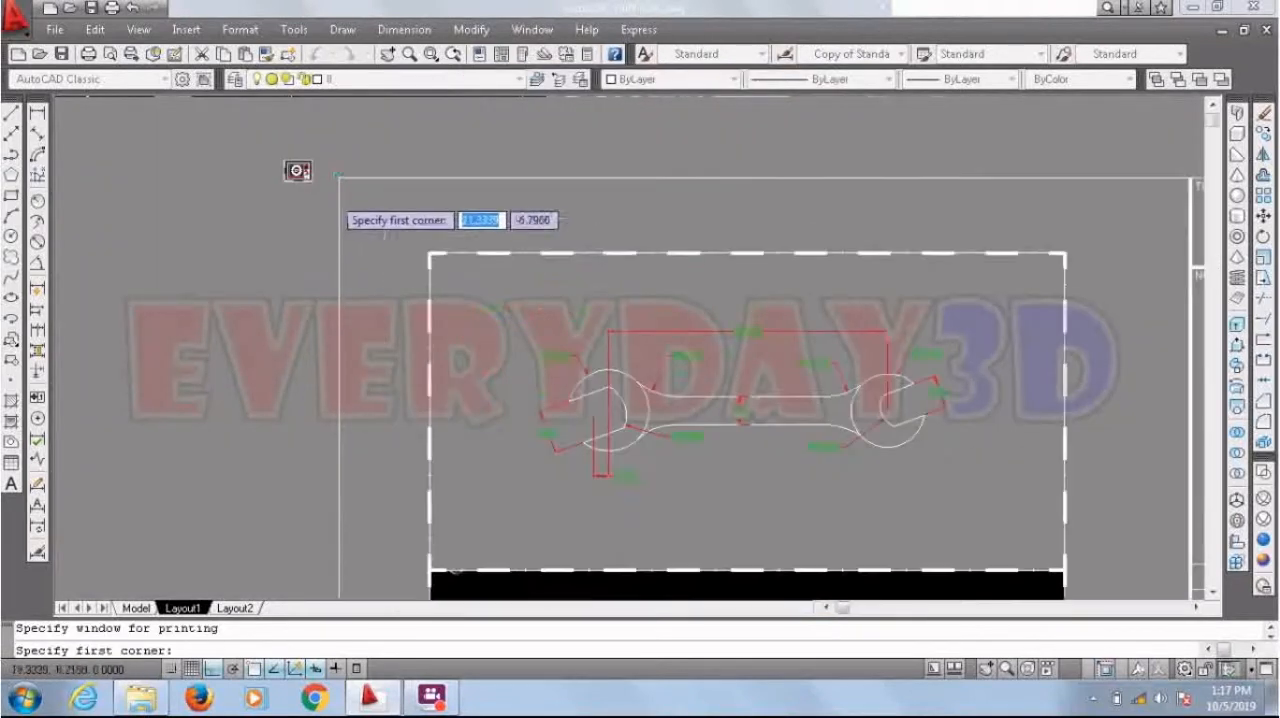
{"action": "left_click", "coordinate": [298, 171]}
{"action": "scroll", "coordinate": [298, 171], "scroll_direction": "down", "scroll_amount": 3}
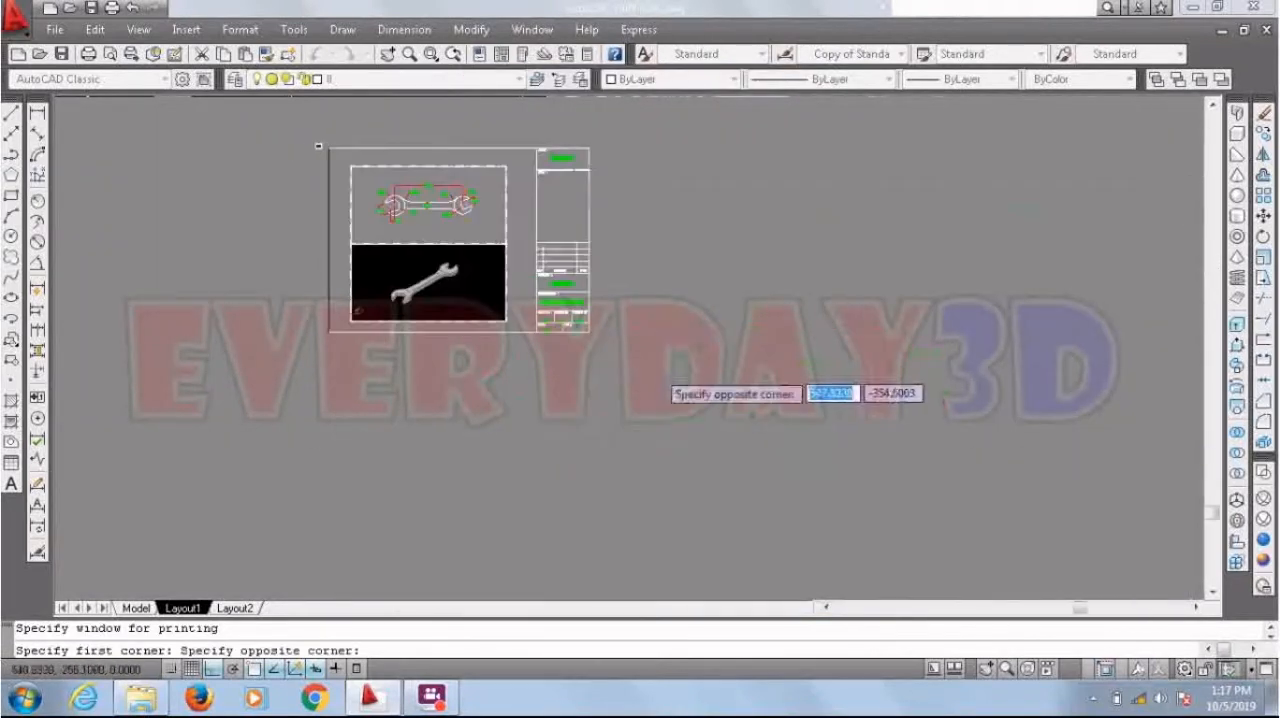
{"action": "scroll", "coordinate": [640, 380], "scroll_direction": "up", "scroll_amount": 2}
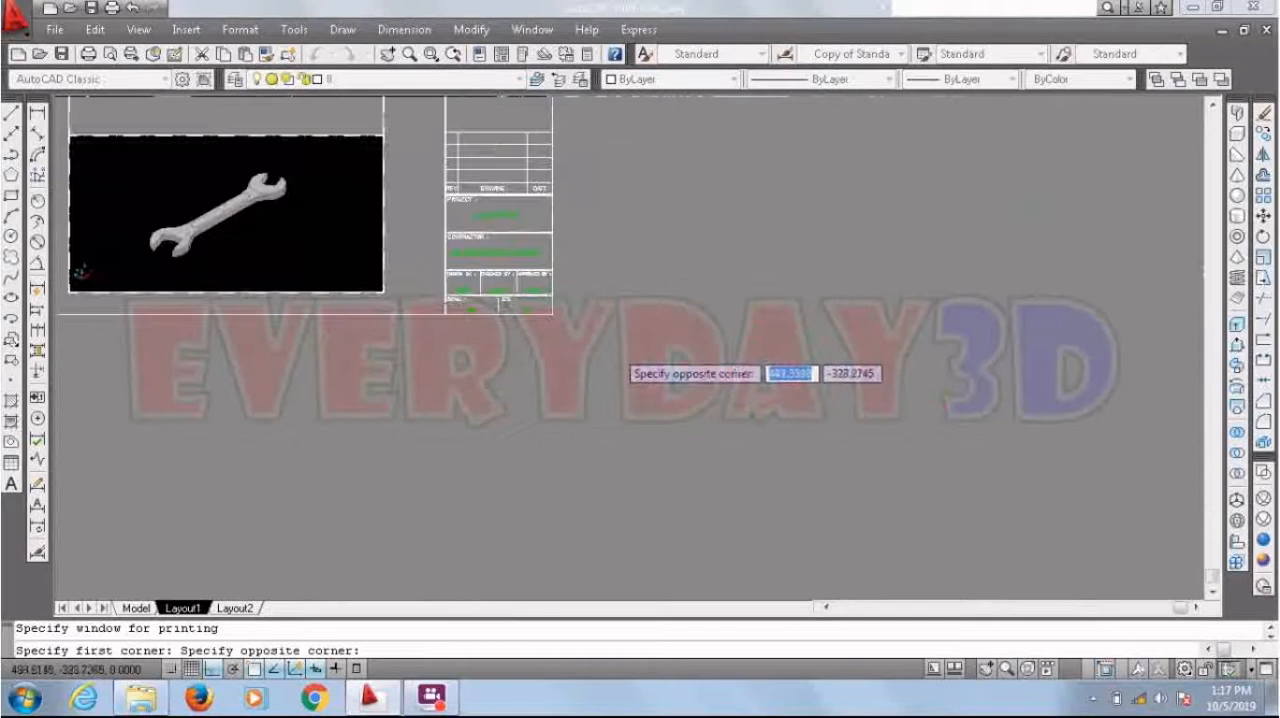
{"action": "left_click", "coordinate": [560, 333]}
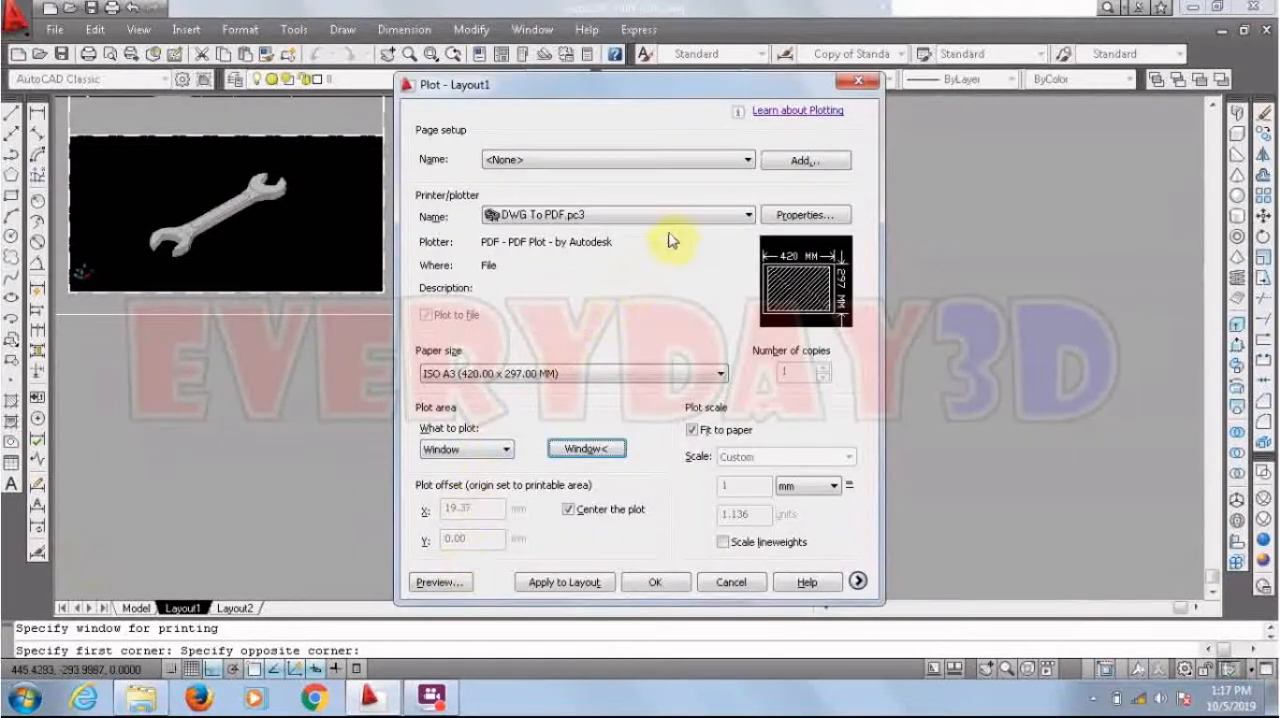
Step: Preview the plot, examine the wrench views, viewport frames and title block up close, and return to the plot settings
{"action": "left_click", "coordinate": [458, 583]}
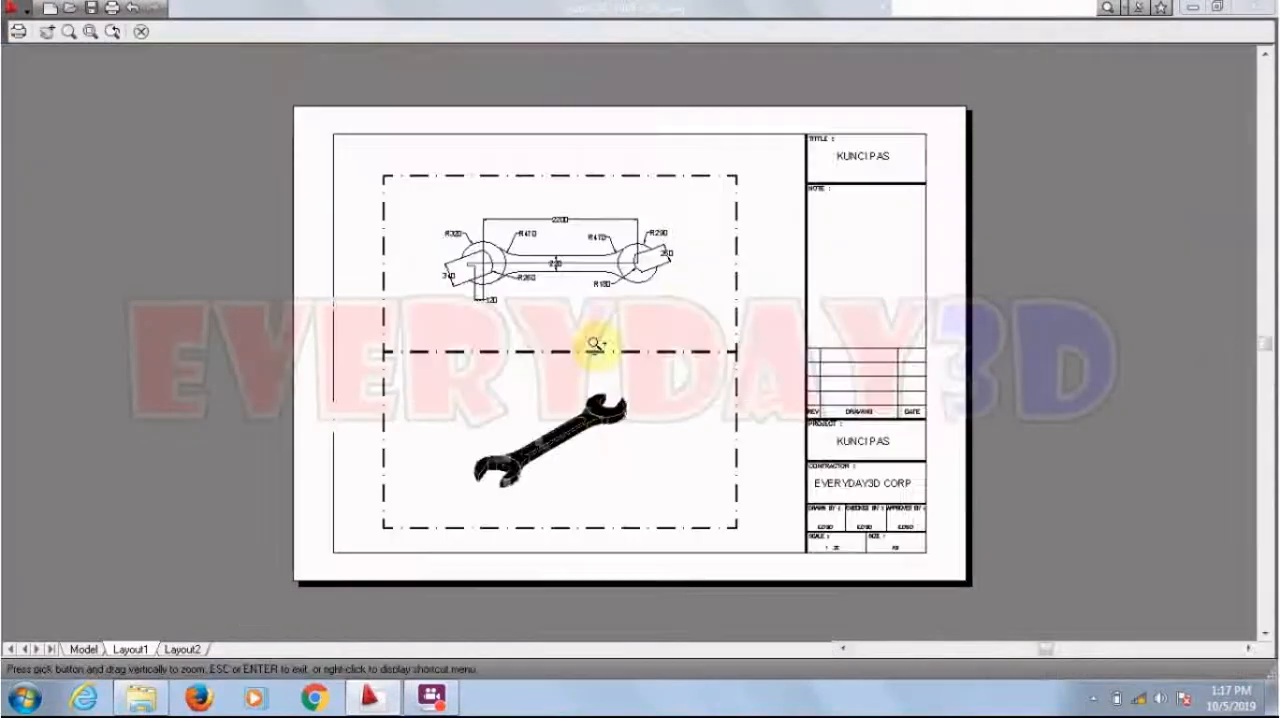
{"action": "scroll", "coordinate": [605, 415], "scroll_direction": "up", "scroll_amount": 3}
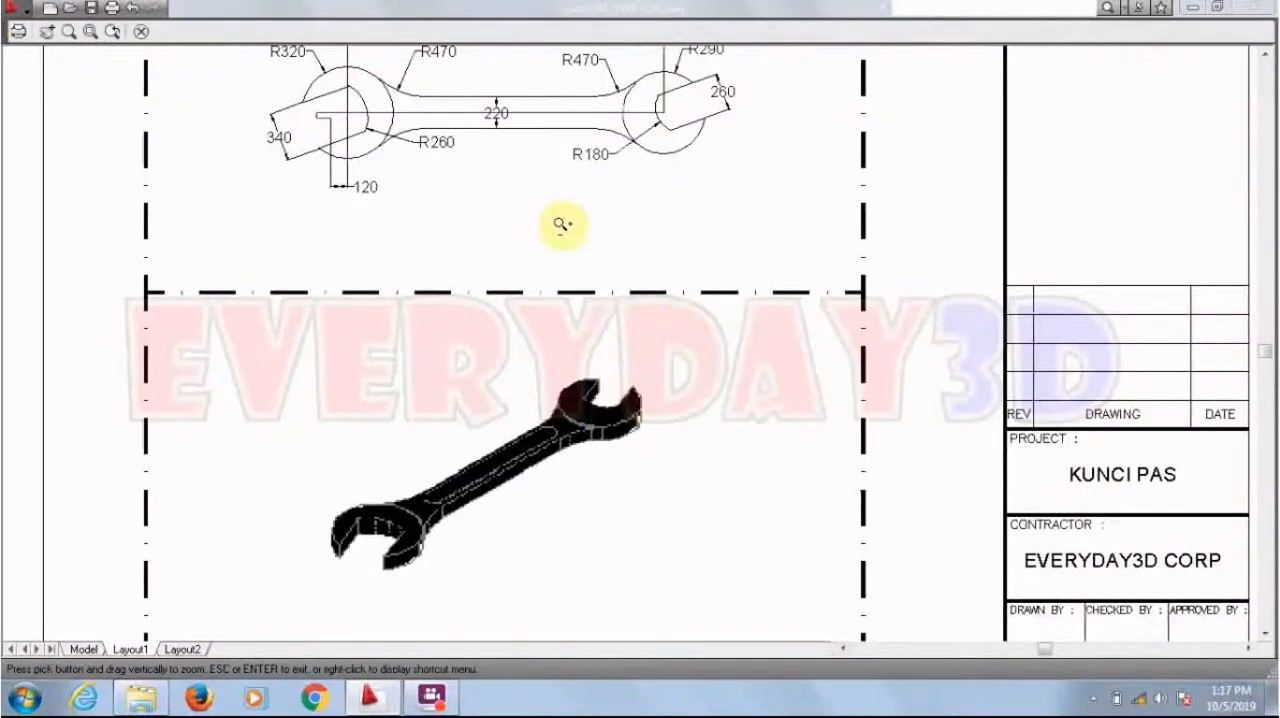
{"action": "scroll", "coordinate": [562, 224], "scroll_direction": "down", "scroll_amount": 2}
{"action": "scroll", "coordinate": [805, 218], "scroll_direction": "up", "scroll_amount": 3}
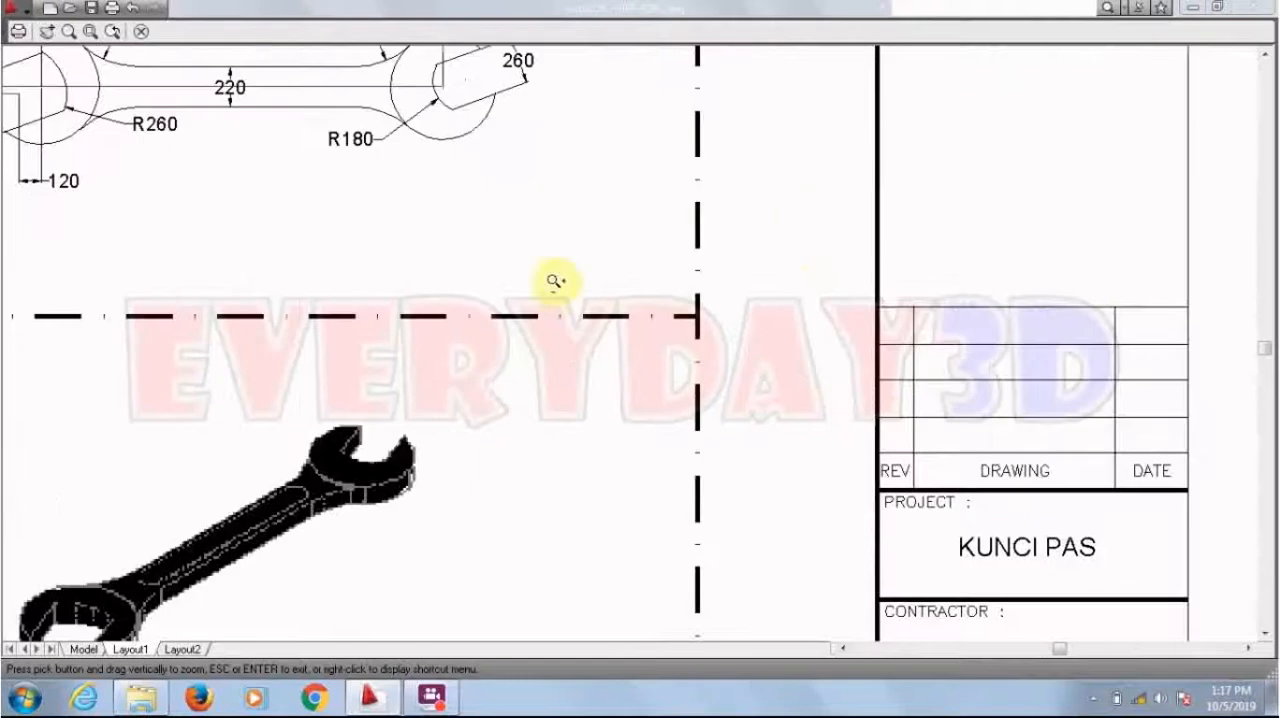
{"action": "scroll", "coordinate": [555, 282], "scroll_direction": "down", "scroll_amount": 4}
{"action": "scroll", "coordinate": [500, 134], "scroll_direction": "up", "scroll_amount": 3}
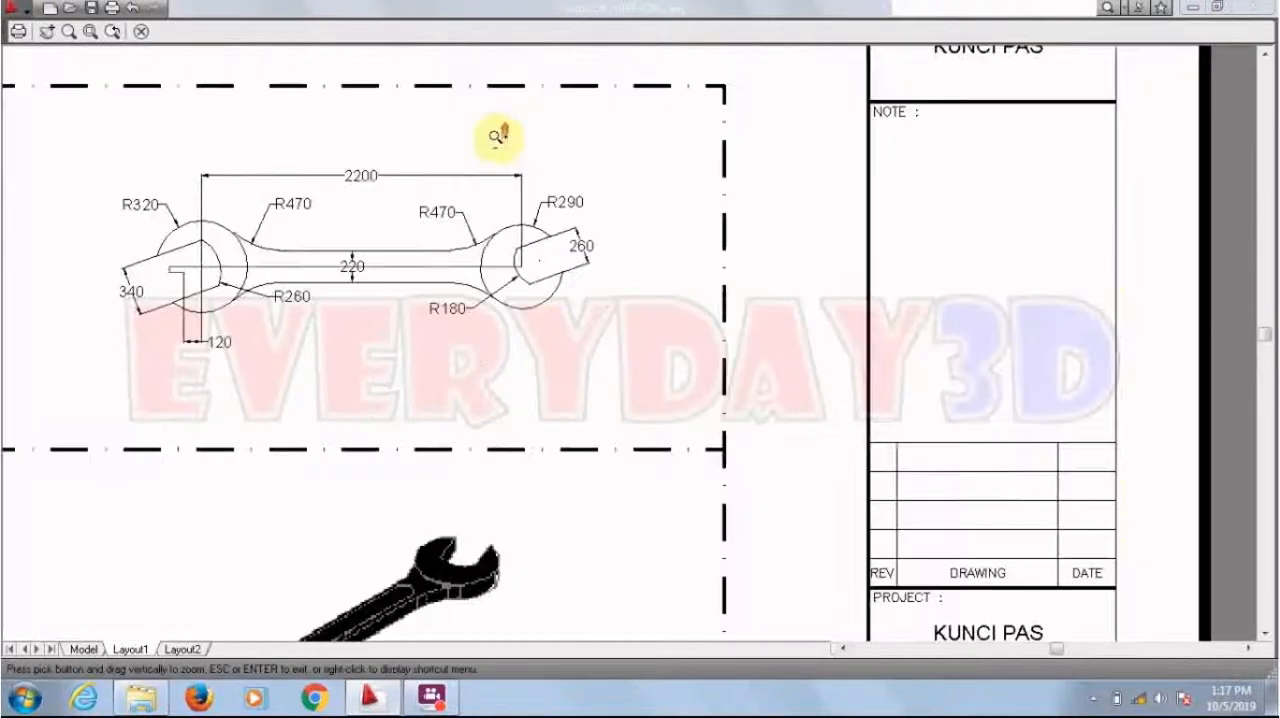
{"action": "scroll", "coordinate": [545, 100], "scroll_direction": "down", "scroll_amount": 3}
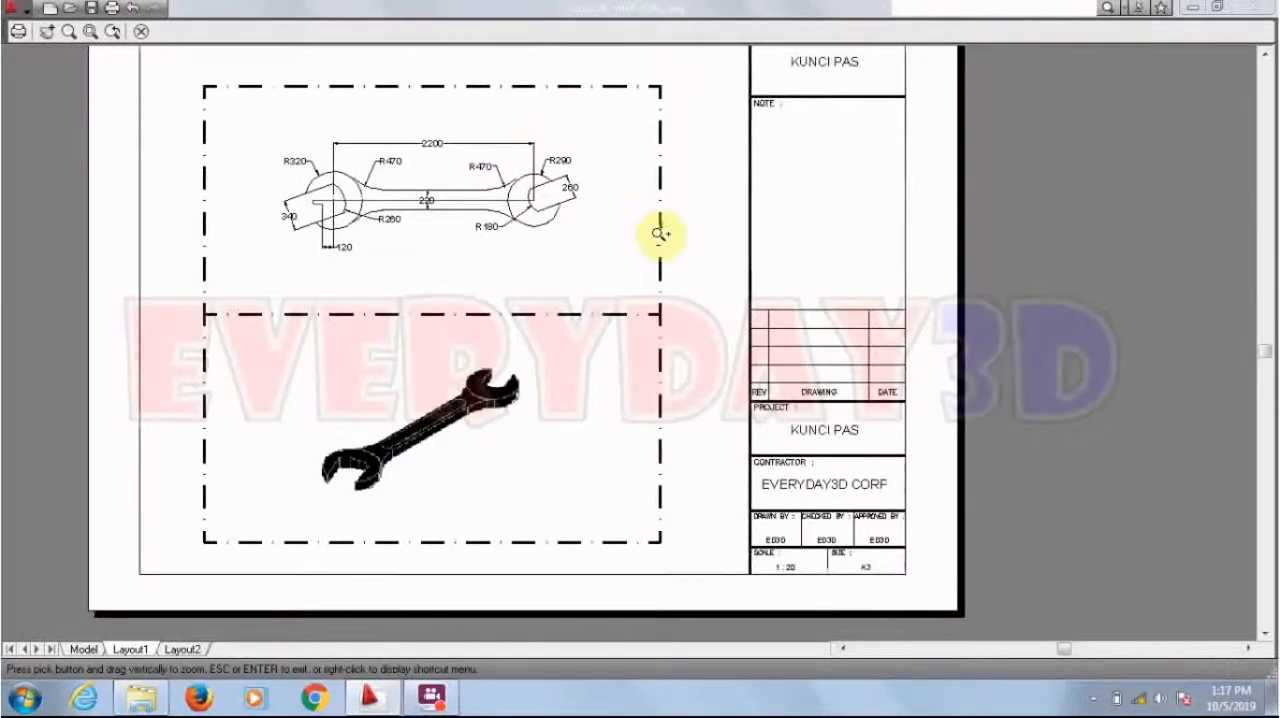
{"action": "key", "text": "Escape"}
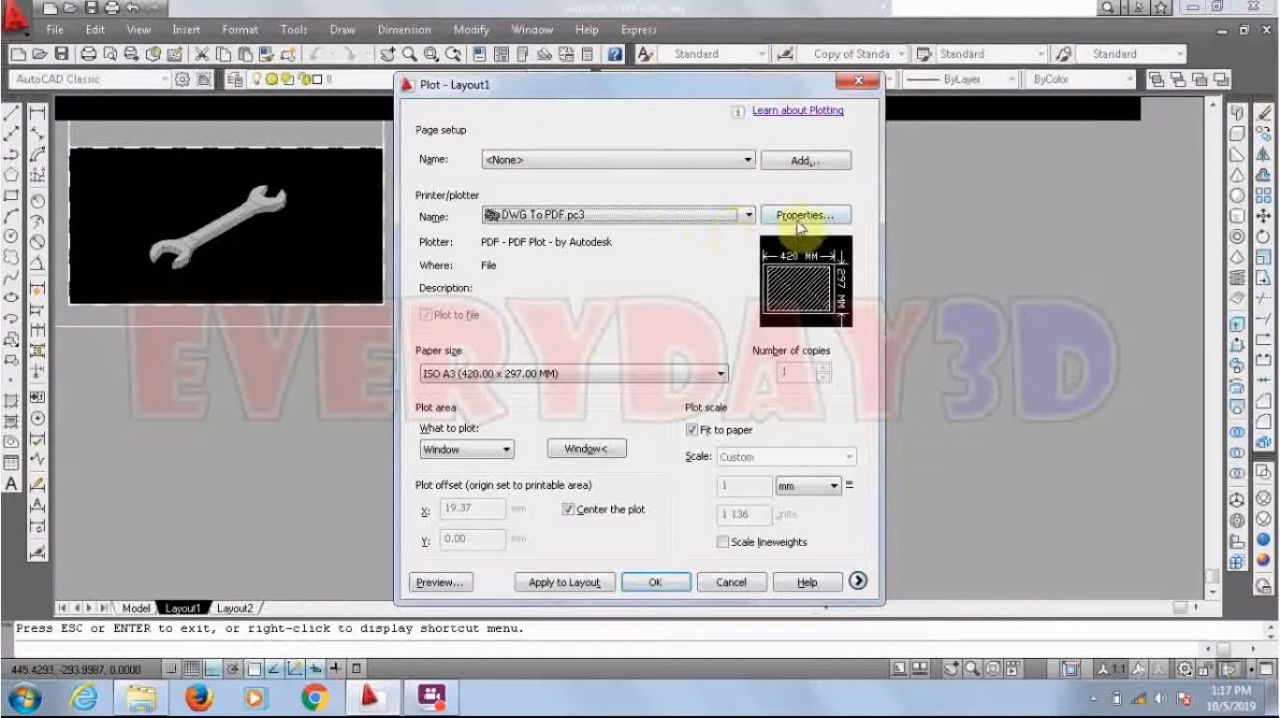
Step: Look over the DWG To PDF plotter configuration, then preview the plot and examine the wrench views and title block
{"action": "left_click", "coordinate": [803, 216]}
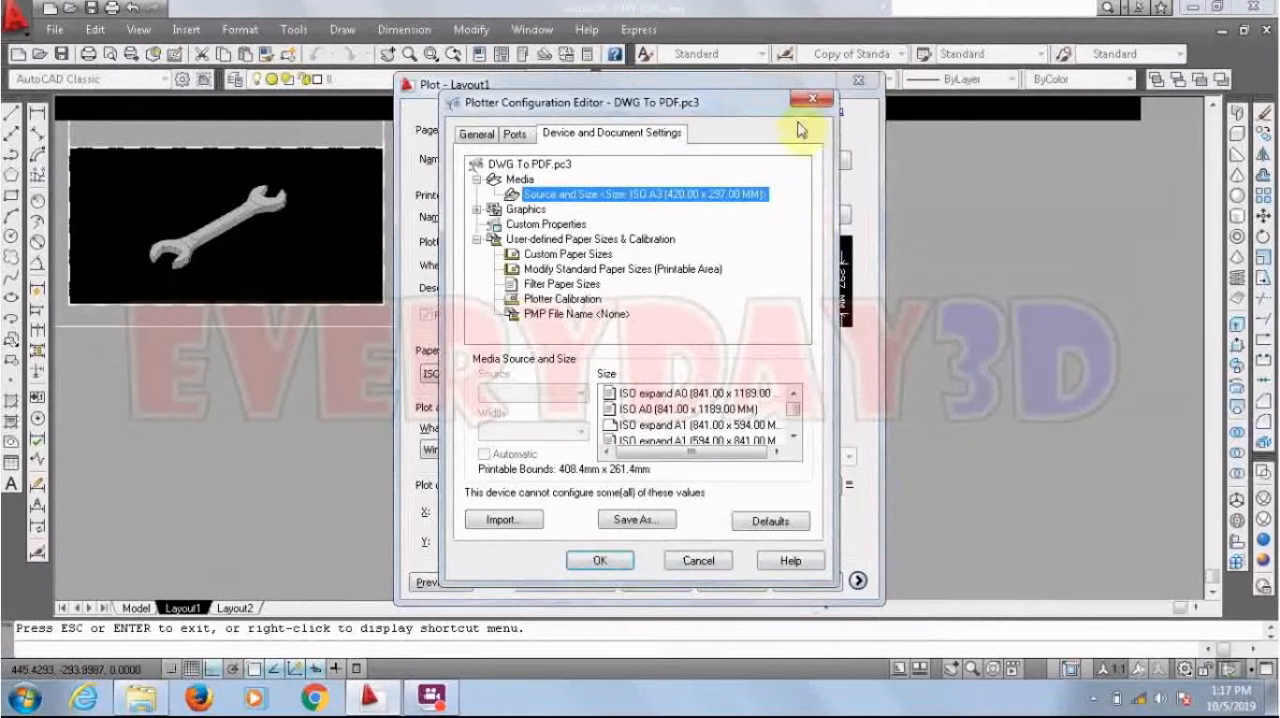
{"action": "left_click", "coordinate": [810, 100]}
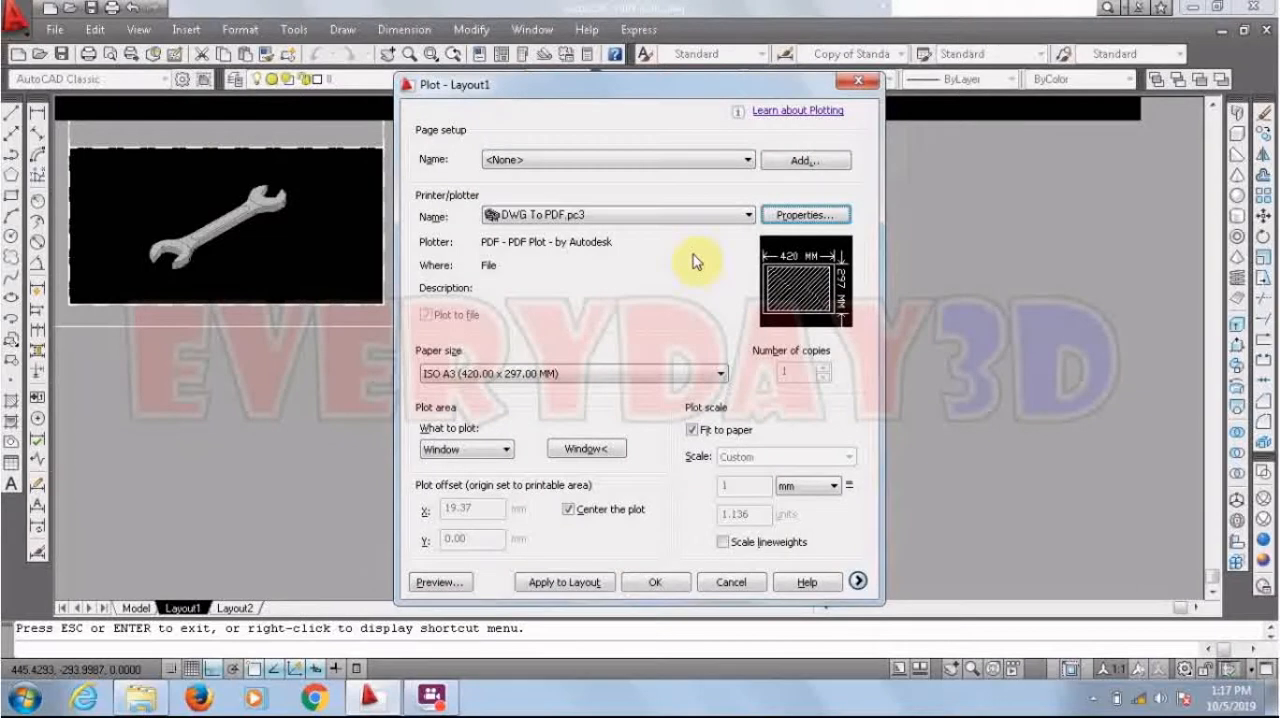
{"action": "left_click", "coordinate": [437, 582]}
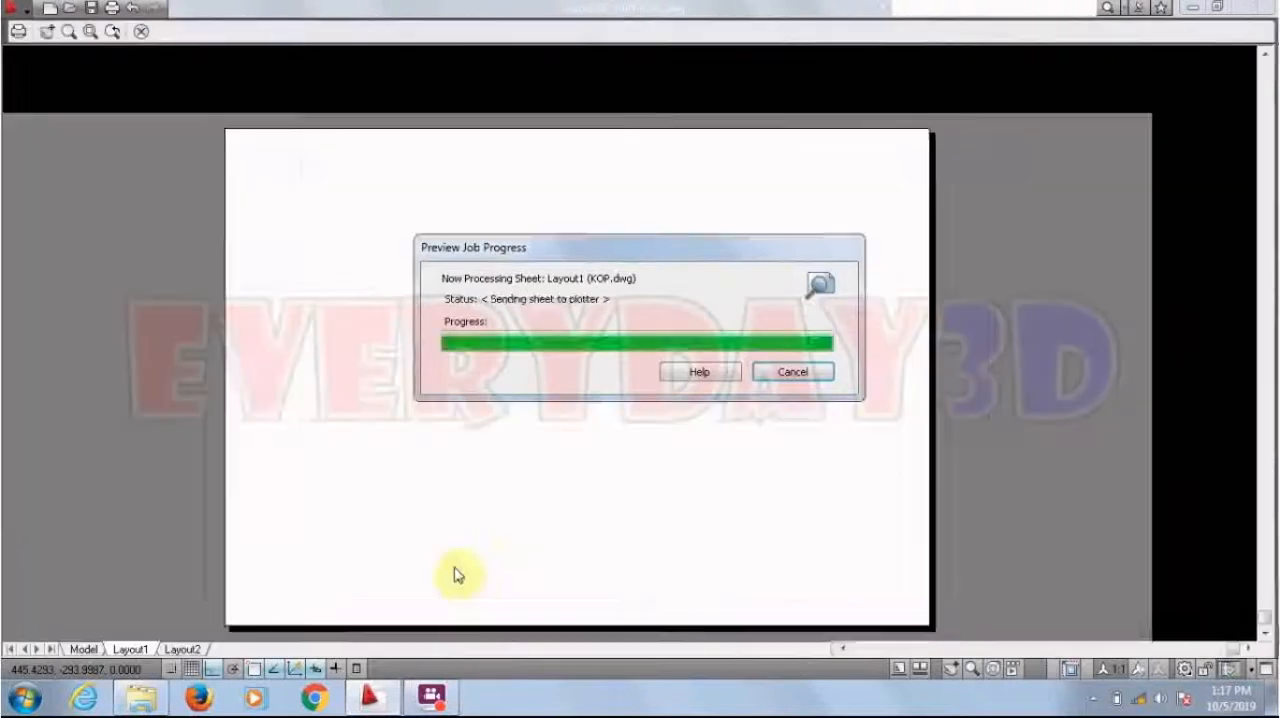
{"action": "scroll", "coordinate": [520, 409], "scroll_direction": "up", "scroll_amount": 3}
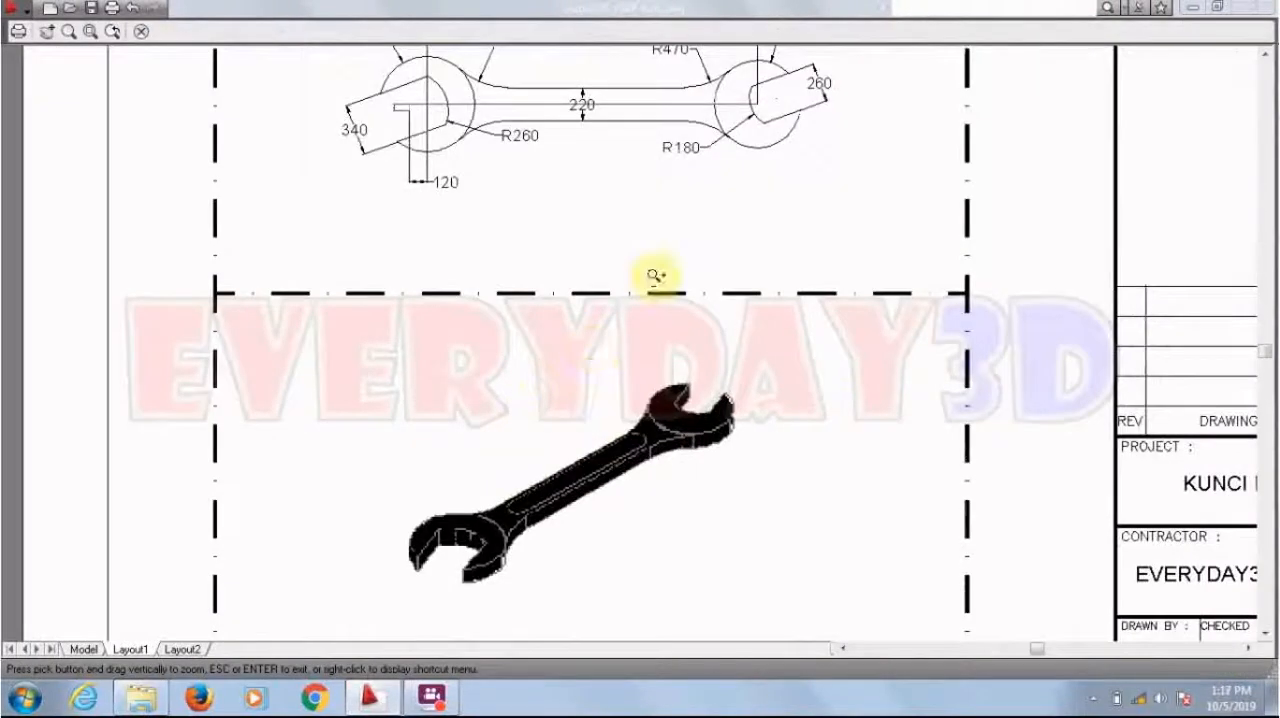
{"action": "scroll", "coordinate": [695, 257], "scroll_direction": "down", "scroll_amount": 4}
{"action": "scroll", "coordinate": [657, 194], "scroll_direction": "up", "scroll_amount": 3}
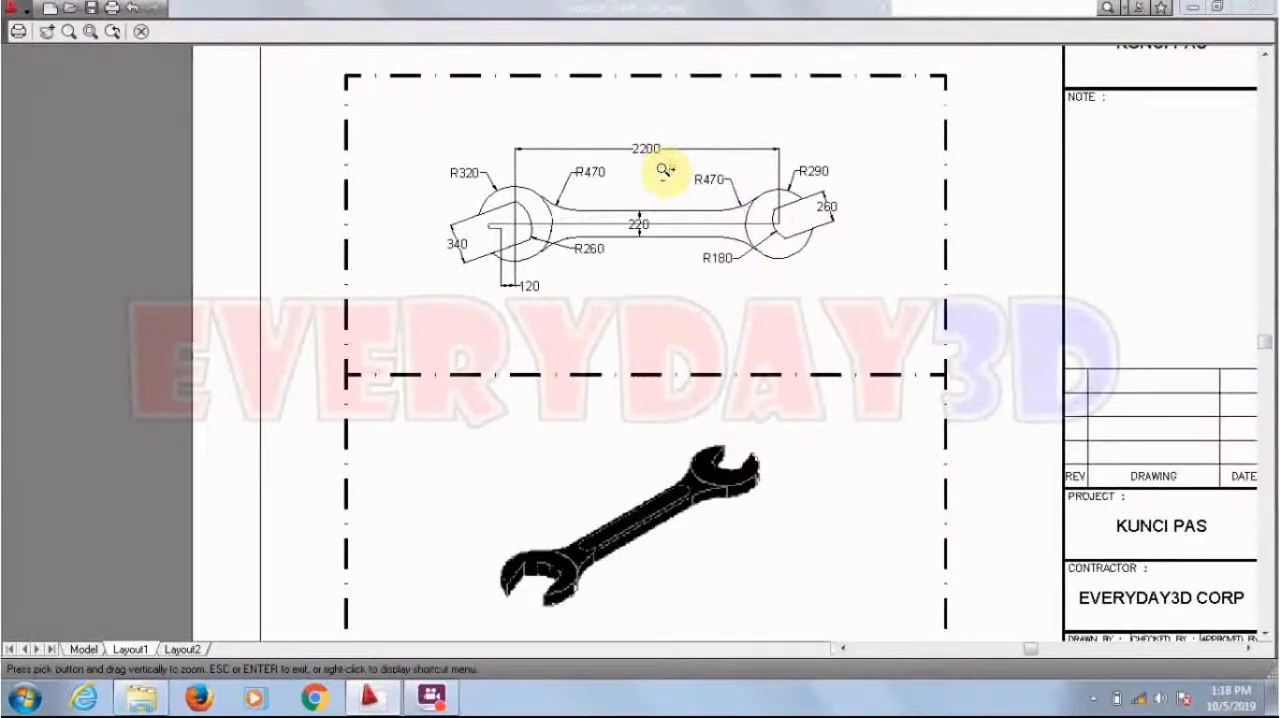
{"action": "scroll", "coordinate": [665, 168], "scroll_direction": "down", "scroll_amount": 3}
{"action": "scroll", "coordinate": [835, 115], "scroll_direction": "up", "scroll_amount": 2}
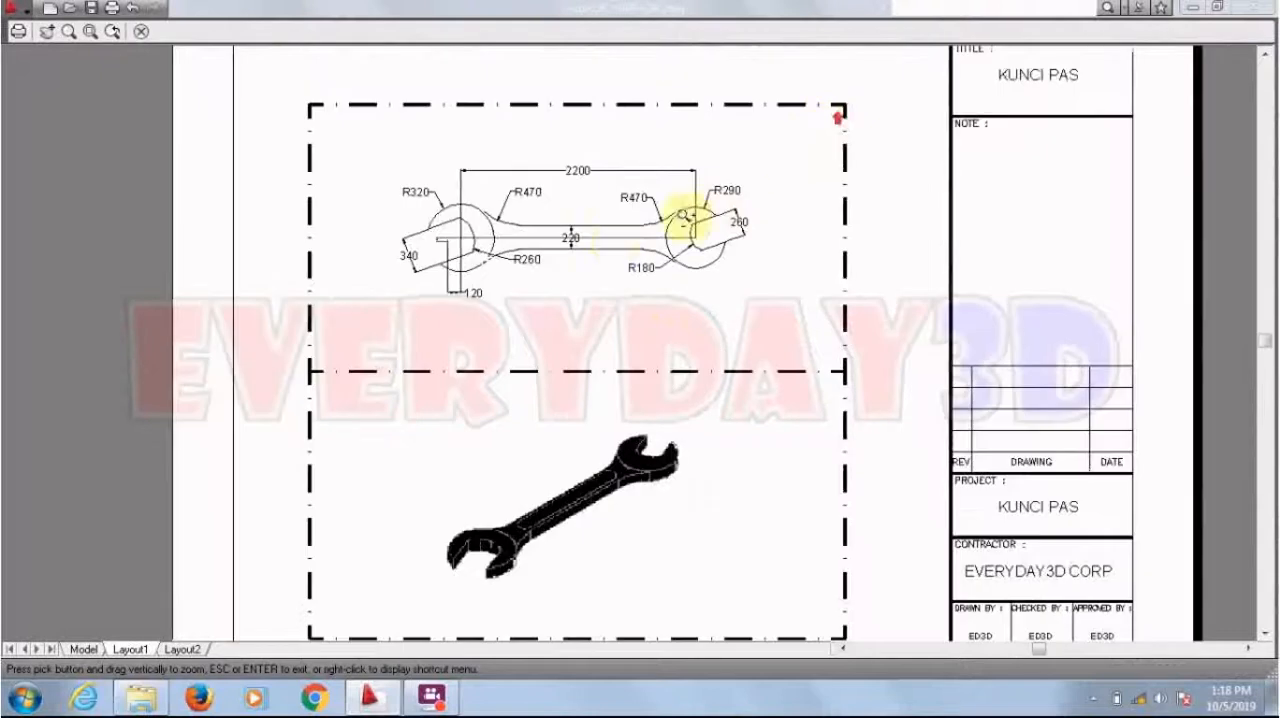
{"action": "scroll", "coordinate": [450, 268], "scroll_direction": "down", "scroll_amount": 3}
{"action": "scroll", "coordinate": [551, 256], "scroll_direction": "up", "scroll_amount": 2}
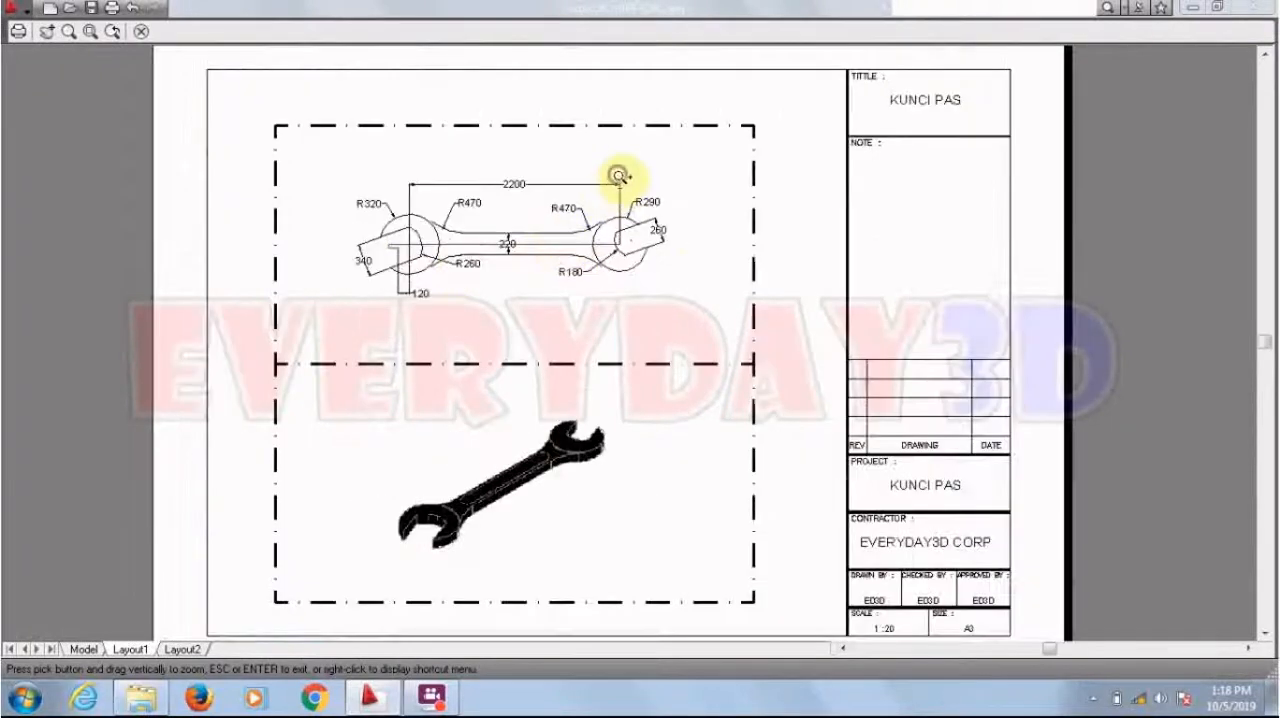
Step: Plot the previewed sheet to a PDF file named KUNCI PAS on the Desktop
{"action": "right_click", "coordinate": [617, 180]}
{"action": "left_click", "coordinate": [655, 207]}
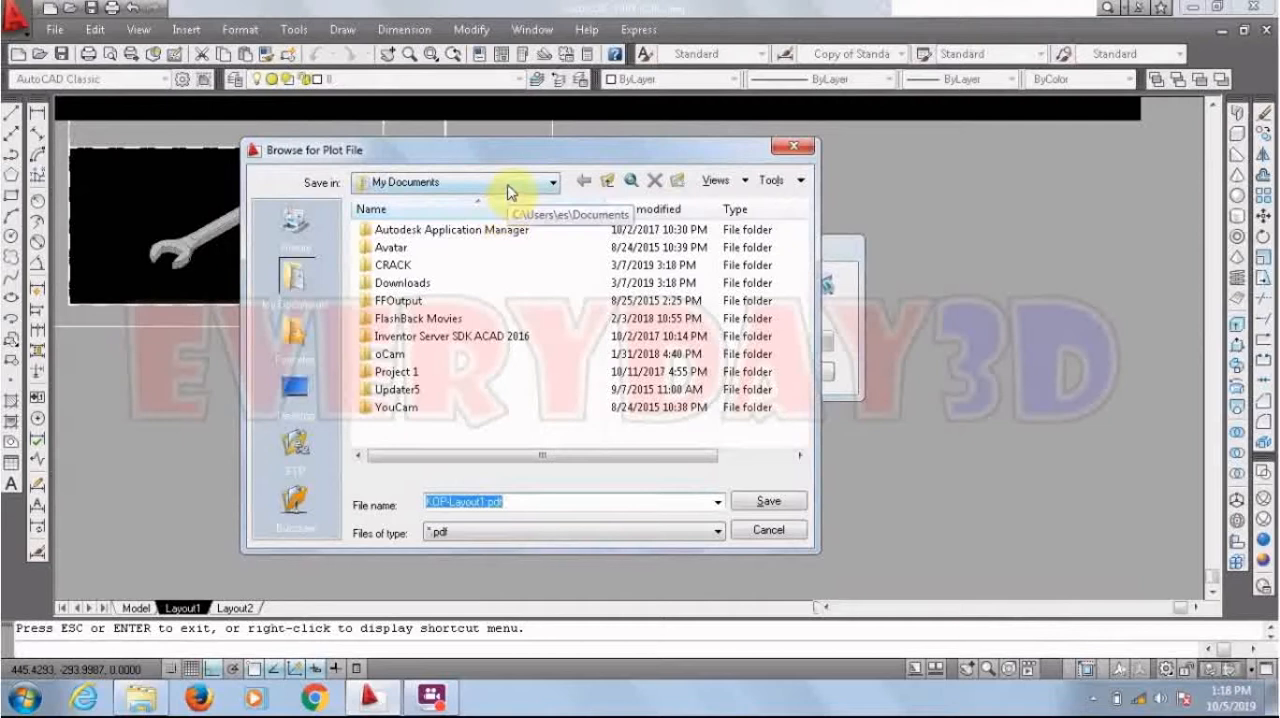
{"action": "left_click", "coordinate": [300, 390]}
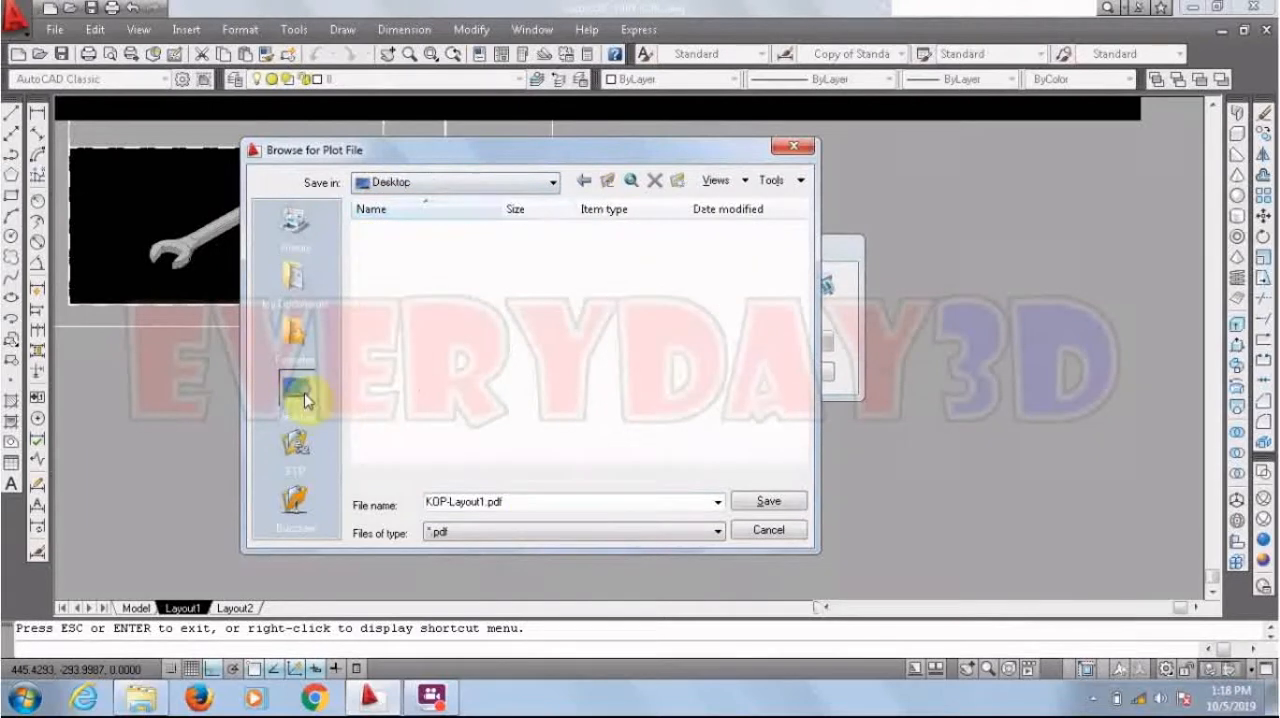
{"action": "double_click", "coordinate": [523, 500]}
{"action": "type", "text": "K"}
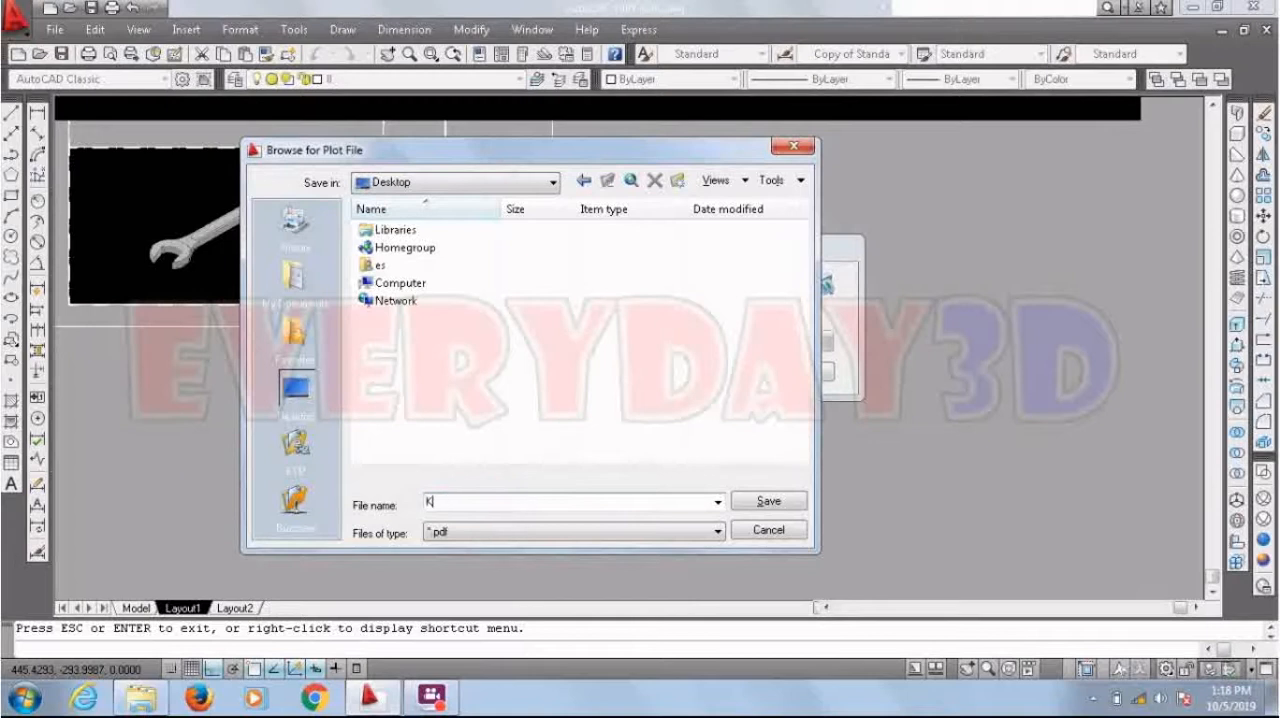
{"action": "type", "text": "UNCI PAS"}
{"action": "left_click", "coordinate": [777, 502]}
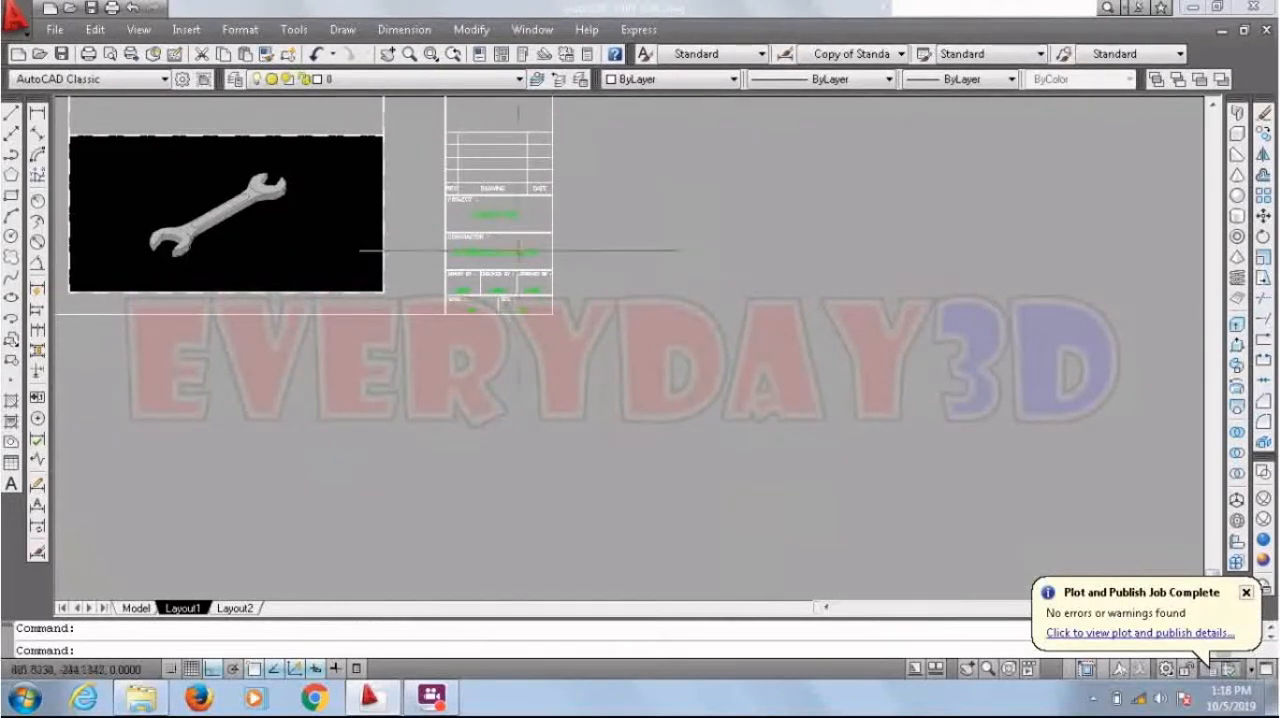
Step: Browse to the Desktop in Windows Explorer and open the plotted KUNCI PAS PDF in Adobe Acrobat to check it
{"action": "scroll", "coordinate": [753, 378], "scroll_direction": "down", "scroll_amount": 2}
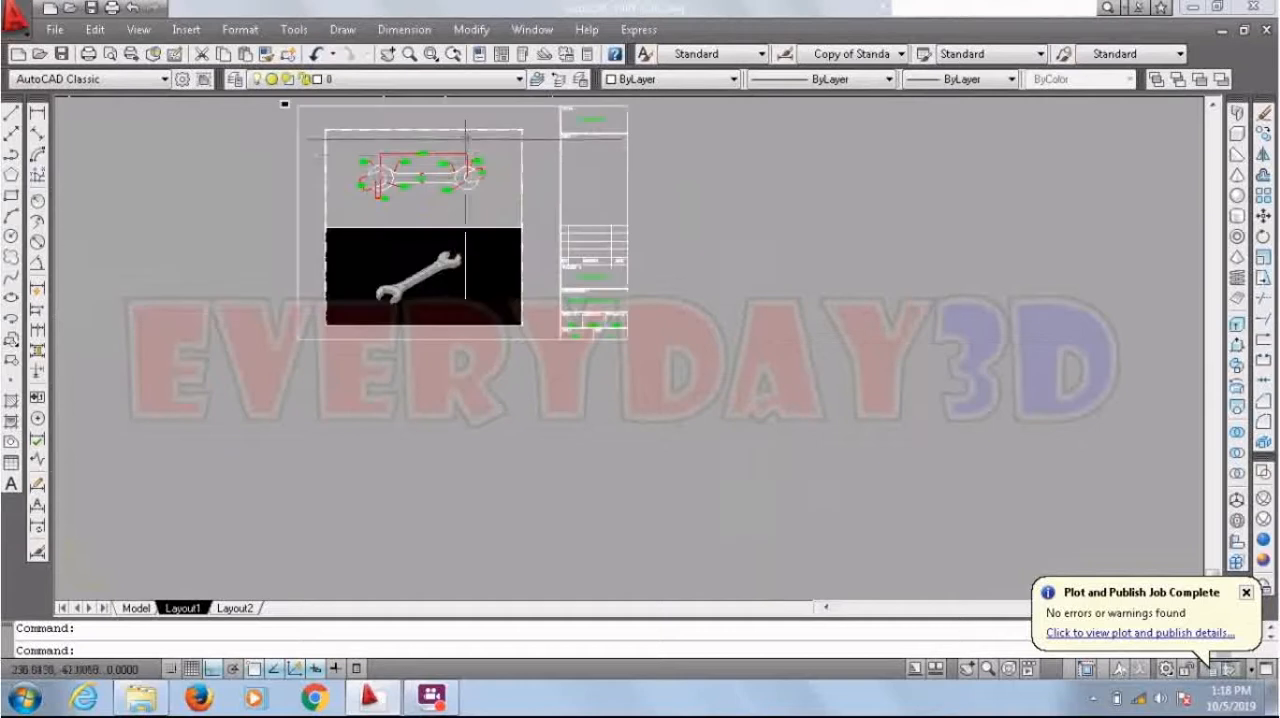
{"action": "scroll", "coordinate": [700, 330], "scroll_direction": "up", "scroll_amount": 1}
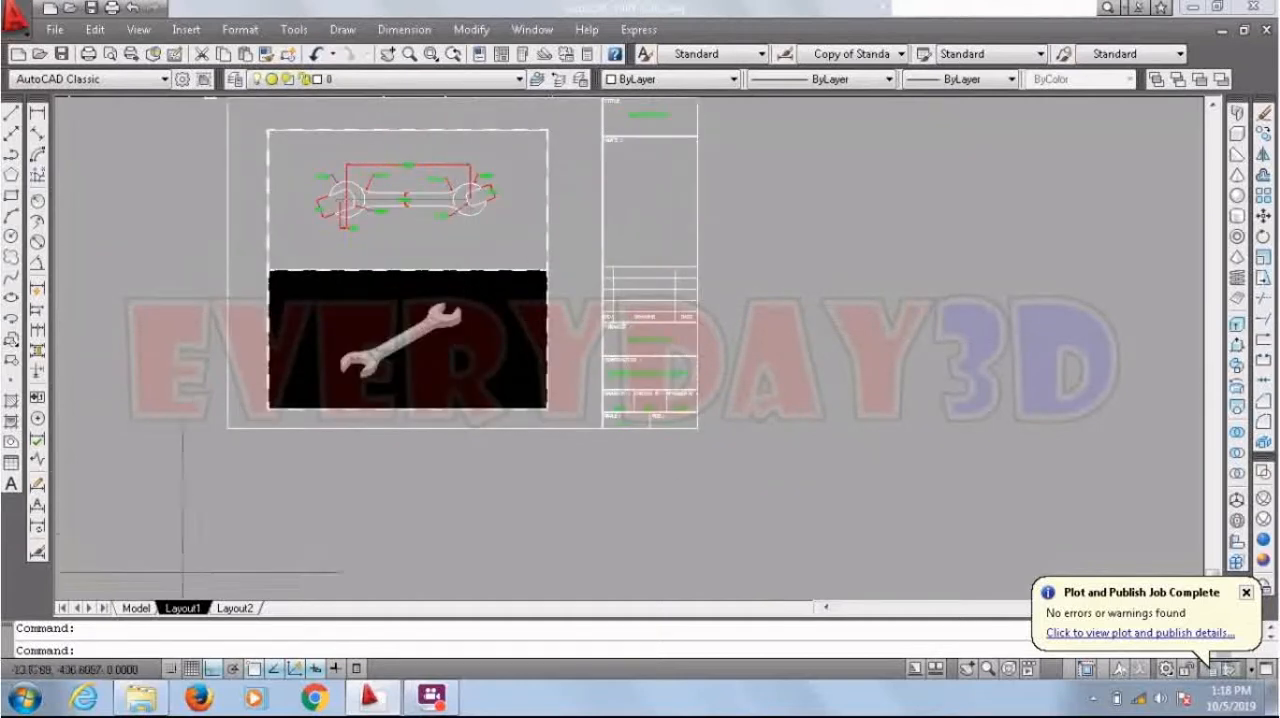
{"action": "left_click", "coordinate": [22, 700]}
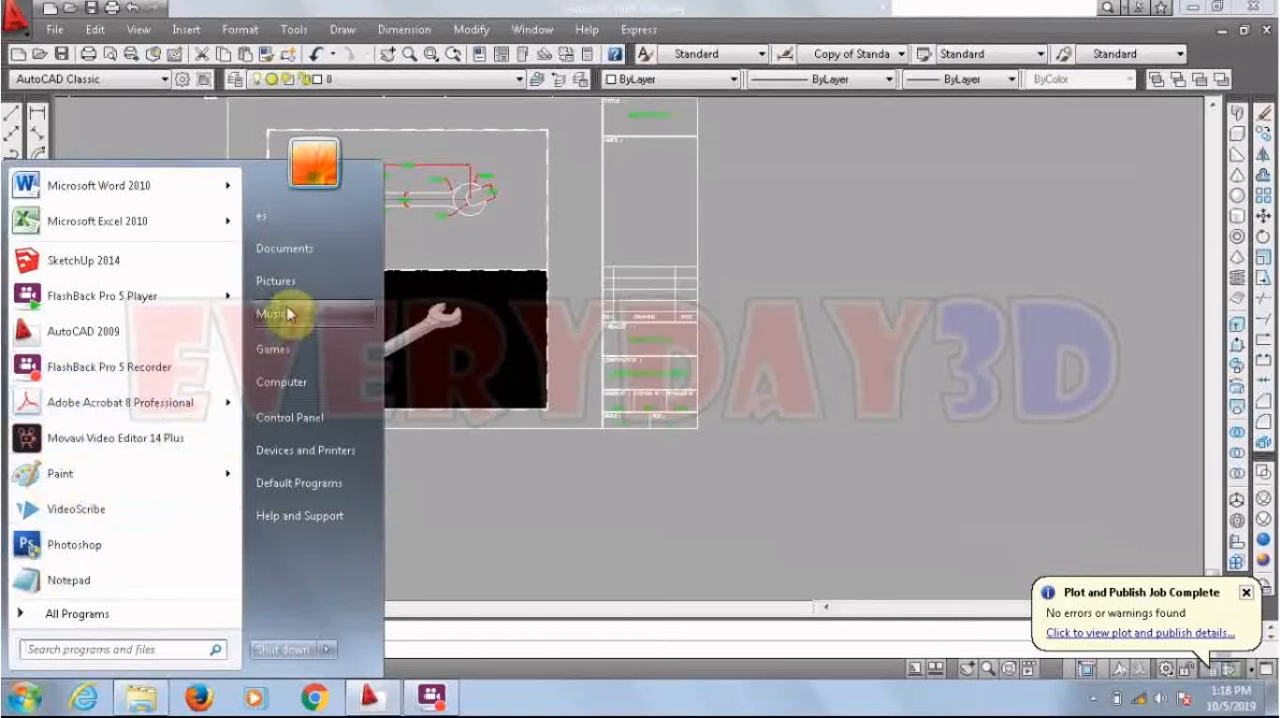
{"action": "left_click", "coordinate": [290, 383]}
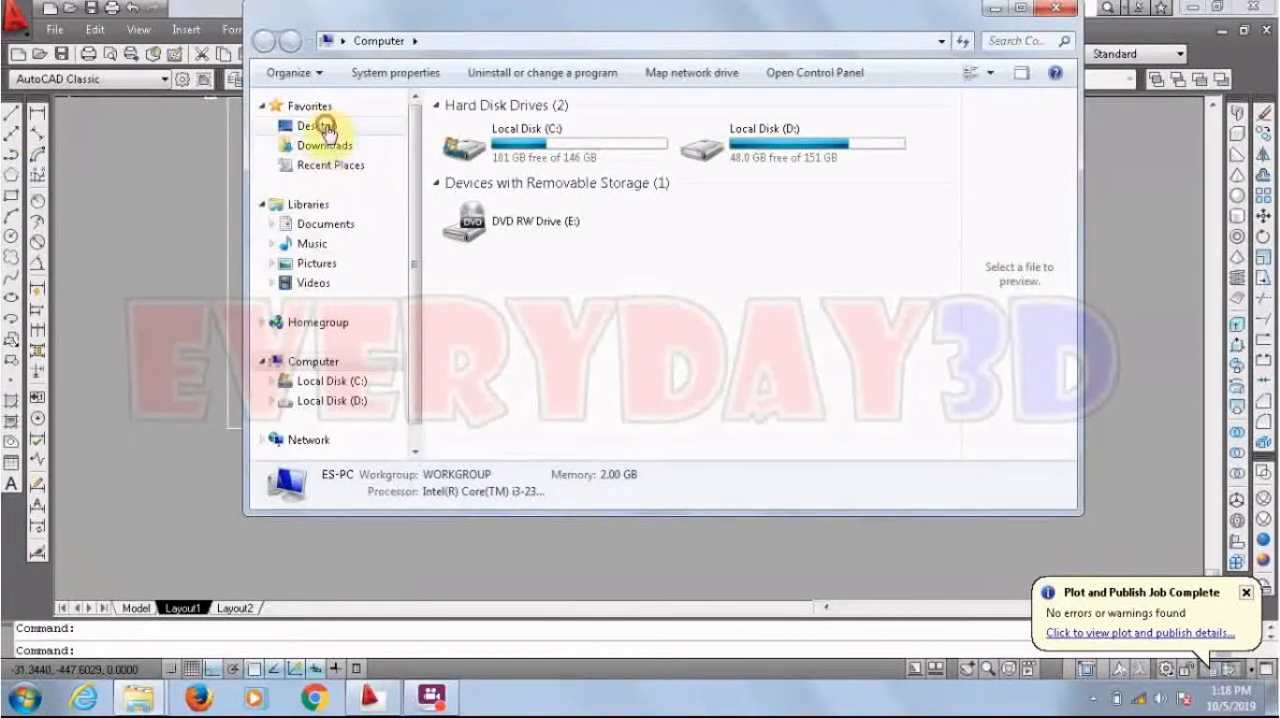
{"action": "left_click", "coordinate": [320, 126]}
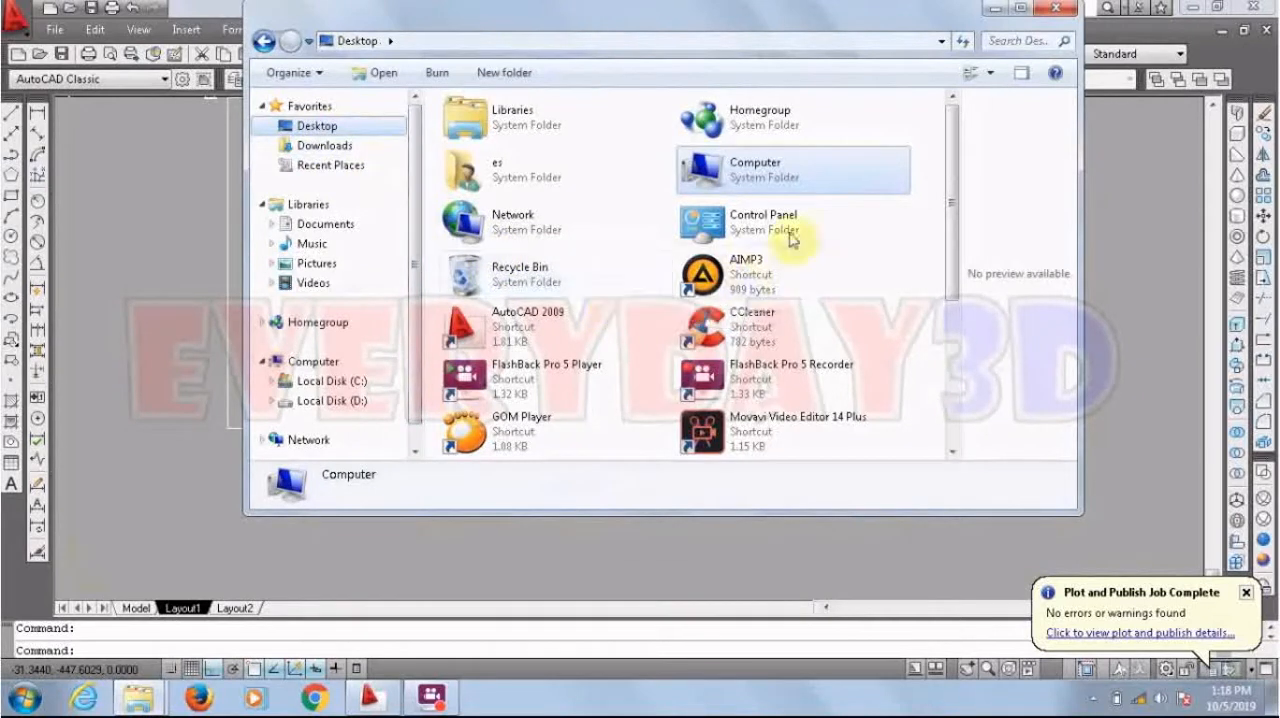
{"action": "left_click_drag", "start_coordinate": [953, 248], "coordinate": [937, 391]}
{"action": "left_click", "coordinate": [777, 318]}
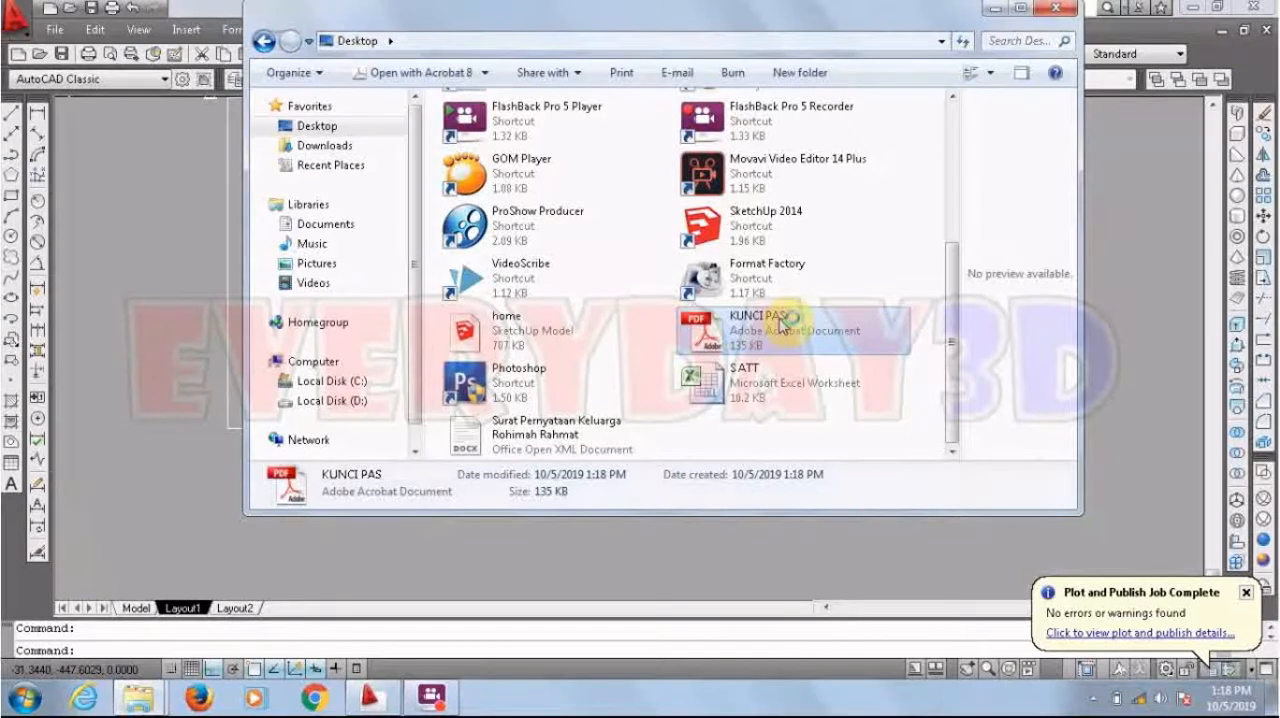
{"action": "double_click", "coordinate": [781, 323]}
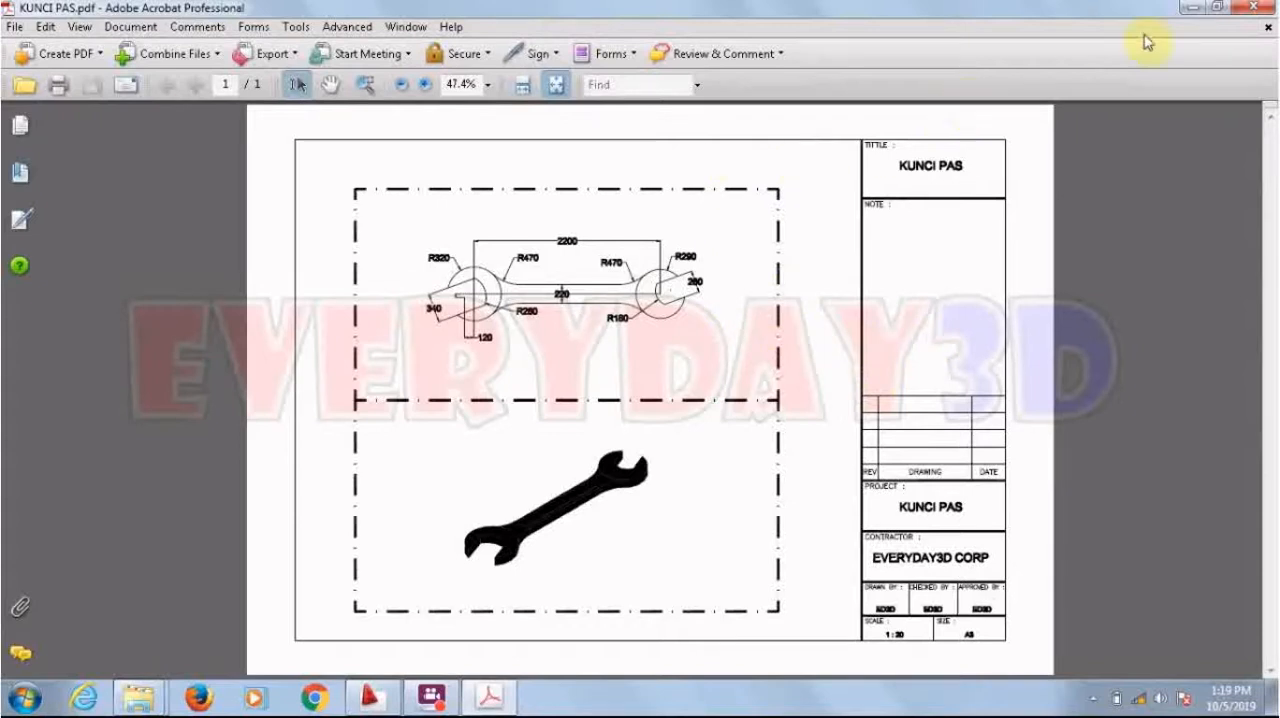
Step: Minimize the PDF and Explorer windows and review the Layout1 sheet again in AutoCAD
{"action": "left_click", "coordinate": [1192, 7]}
{"action": "left_click", "coordinate": [993, 8]}
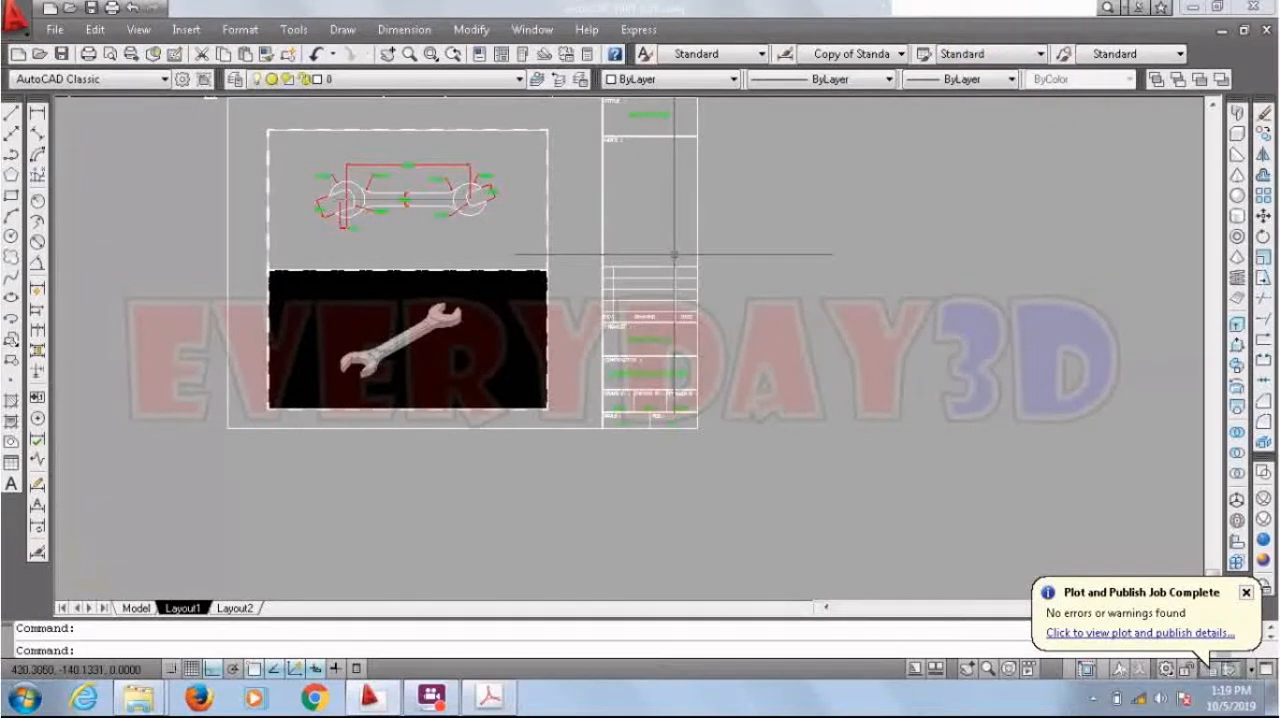
{"action": "scroll", "coordinate": [676, 314], "scroll_direction": "down", "scroll_amount": 4}
{"action": "scroll", "coordinate": [463, 196], "scroll_direction": "up", "scroll_amount": 3}
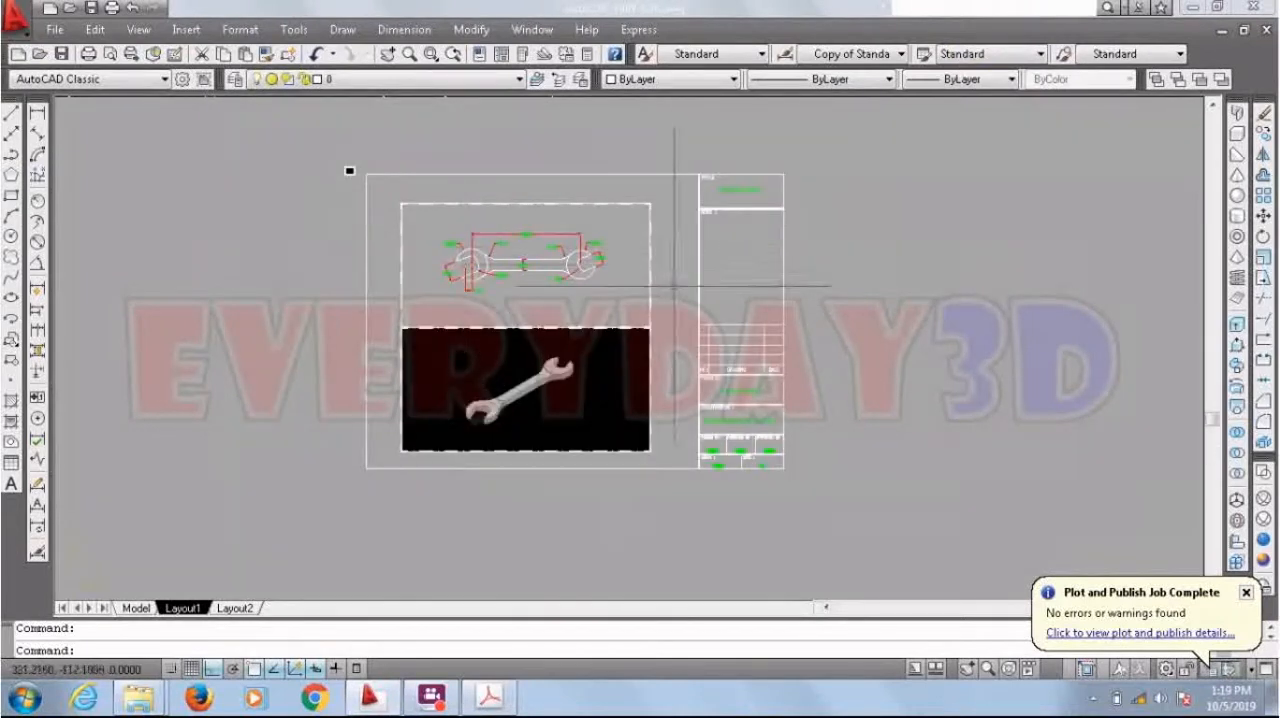
{"action": "scroll", "coordinate": [640, 240], "scroll_direction": "up", "scroll_amount": 2}
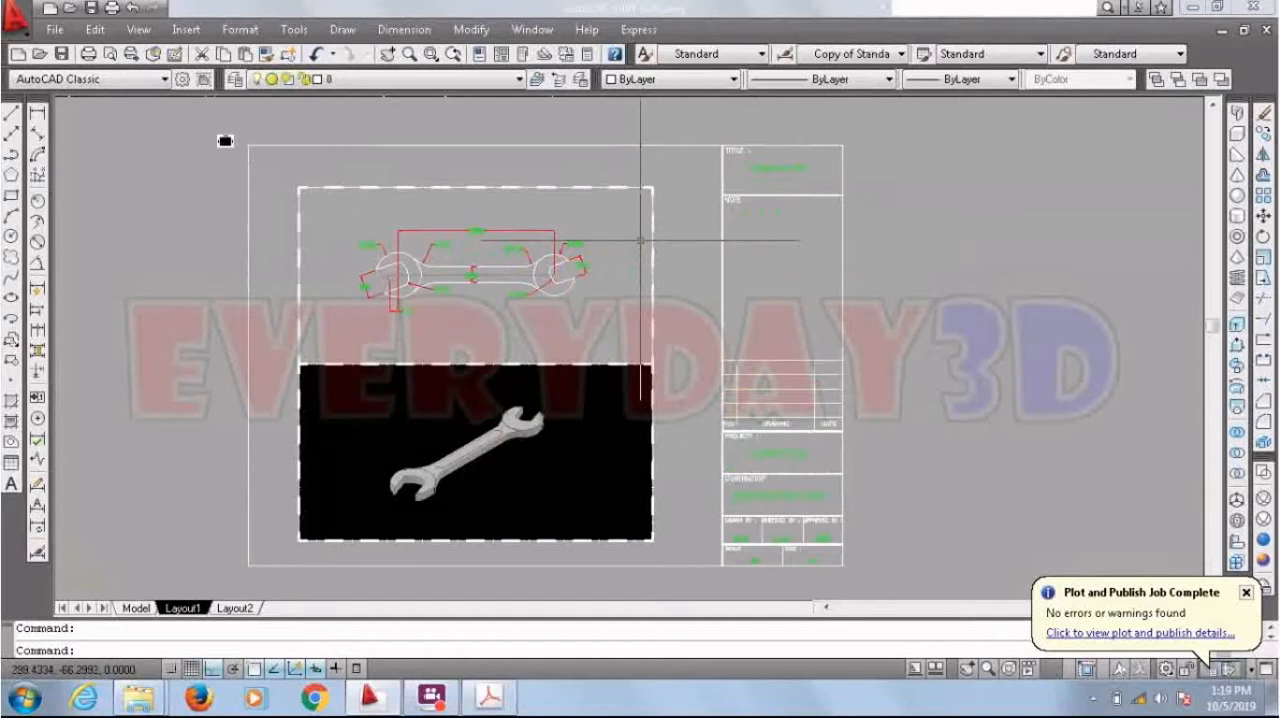